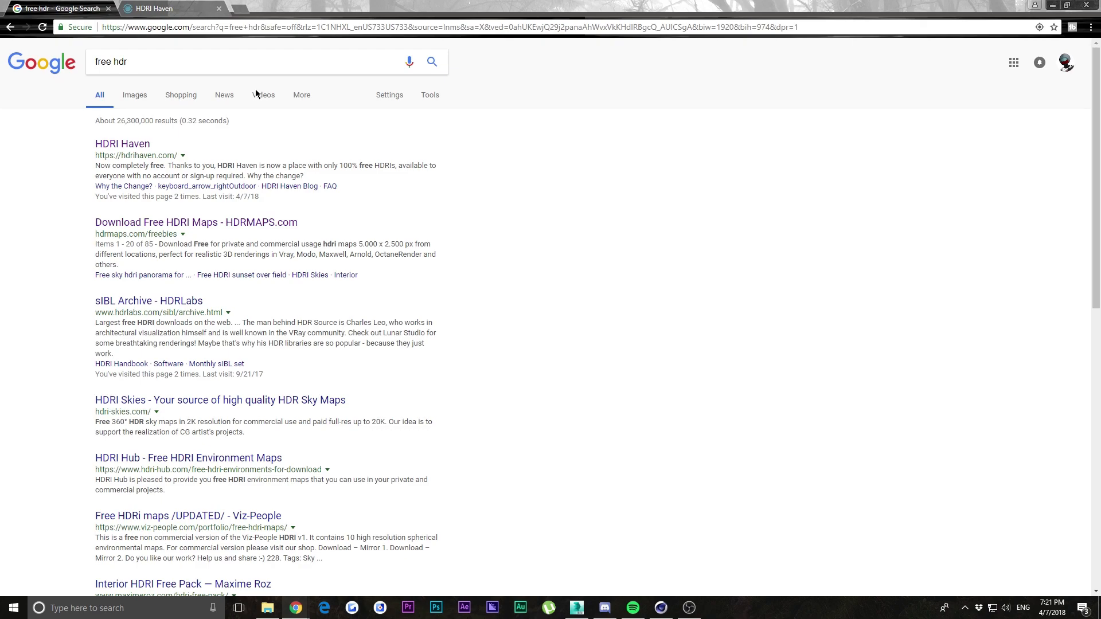
Look through the web search results for sites offering free HDR maps
scroll(221, 221, down, 5)
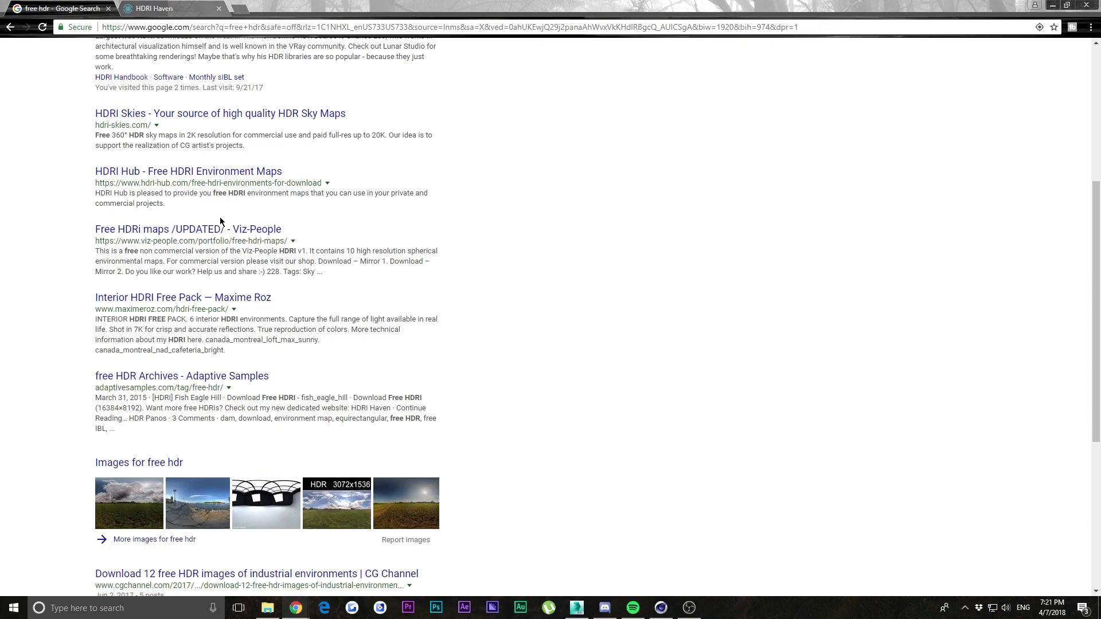
scroll(205, 205, up, 4)
scroll(229, 292, up, 1)
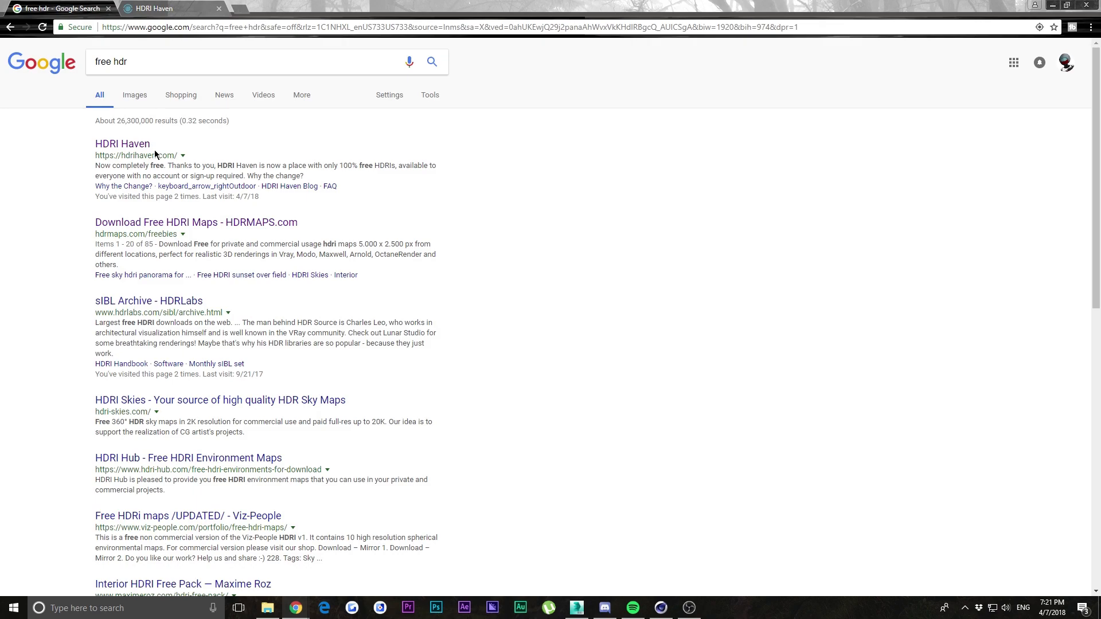
Preview the road panorama among the "free hdr" image results, and return to the general web results
click(131, 95)
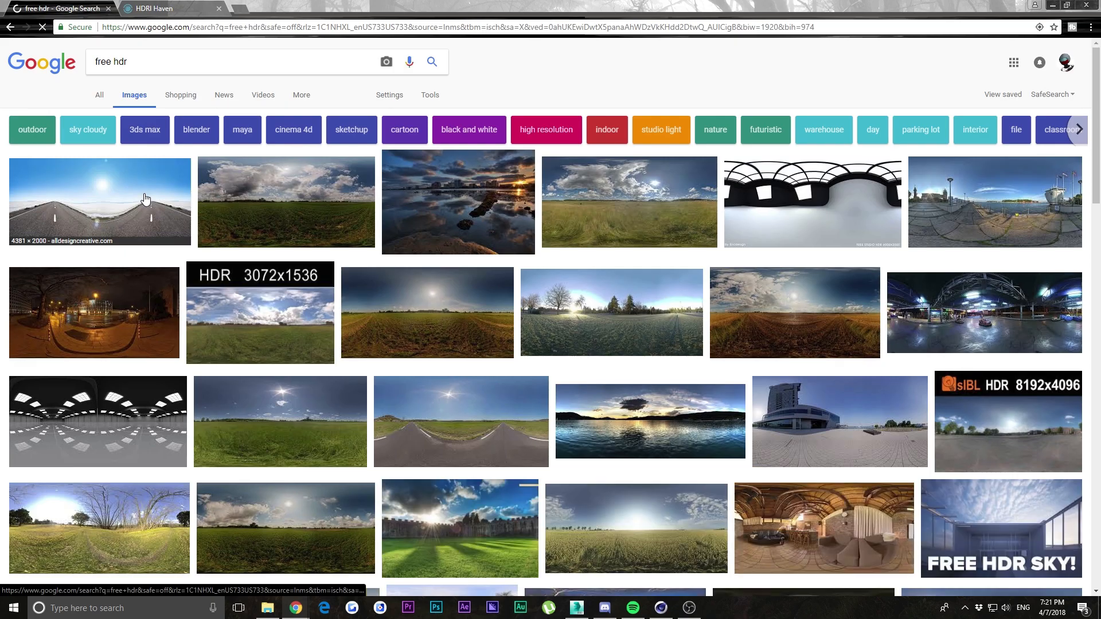
click(171, 191)
right_click(266, 246)
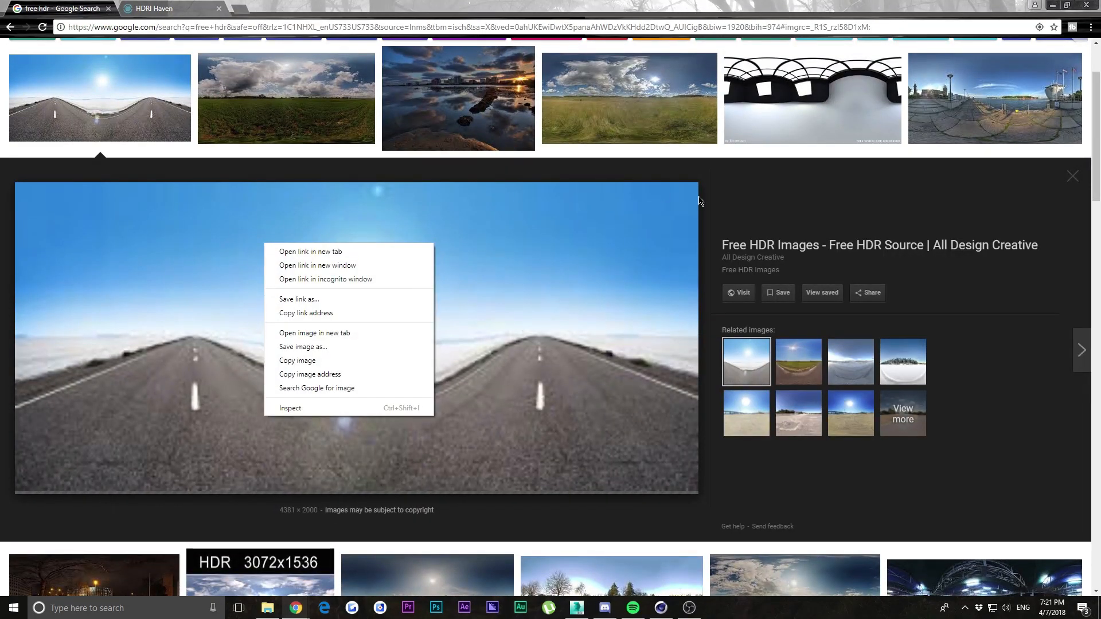
click(714, 226)
scroll(713, 227, down, 5)
scroll(376, 305, up, 5)
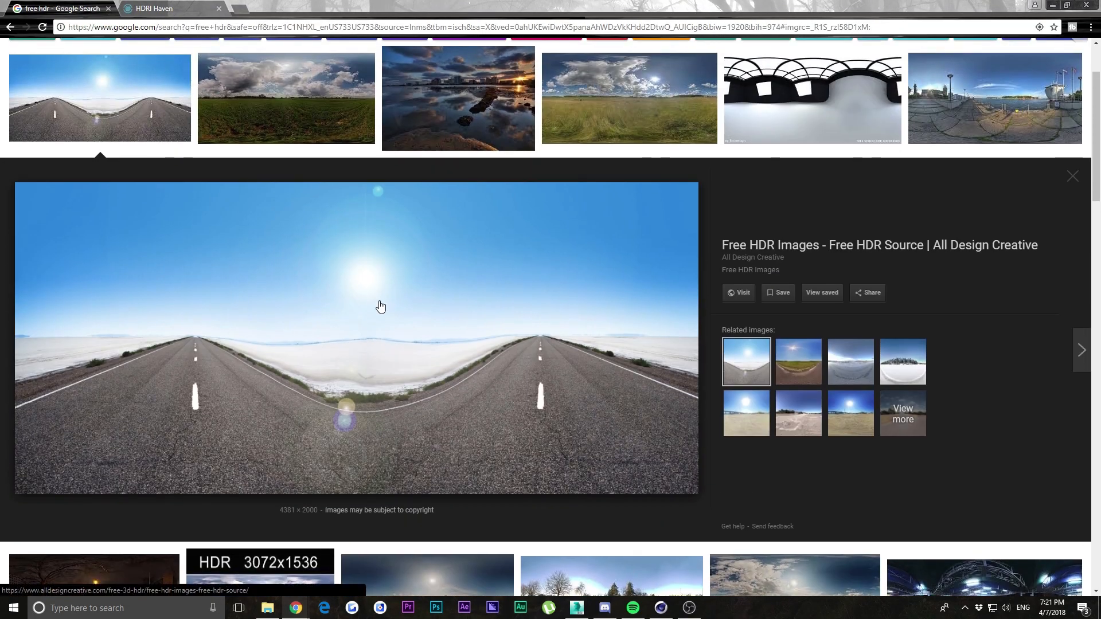
right_click(380, 302)
click(808, 206)
scroll(727, 245, up, 2)
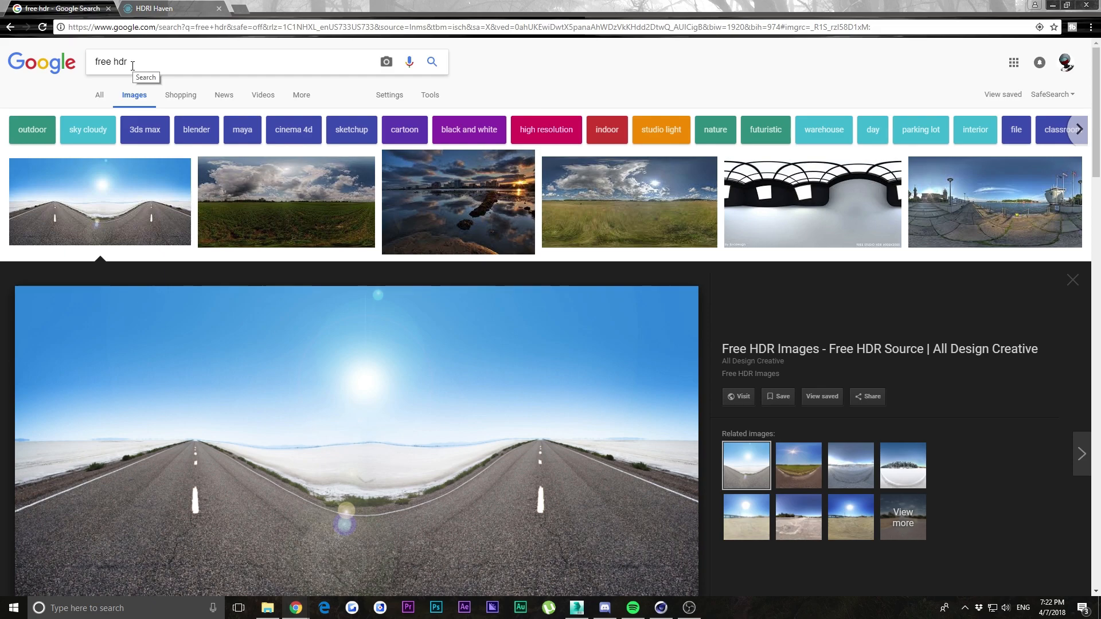
click(95, 100)
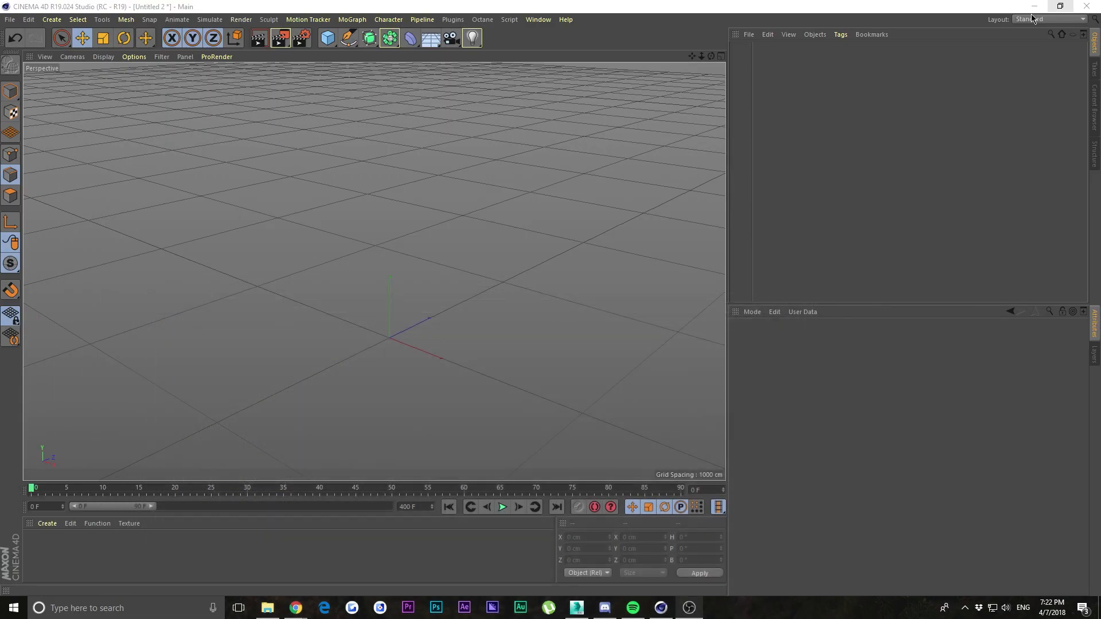
Switch to Cinema 4D and load the IK Nero Rig v2.0 character preset into the empty scene
click(1052, 5)
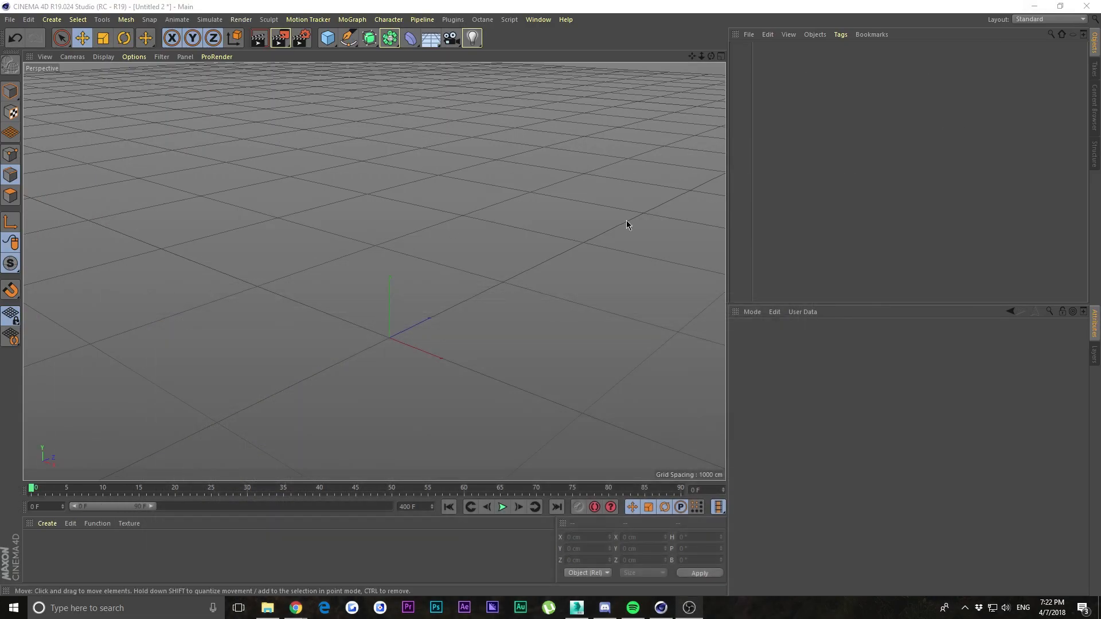
click(1094, 136)
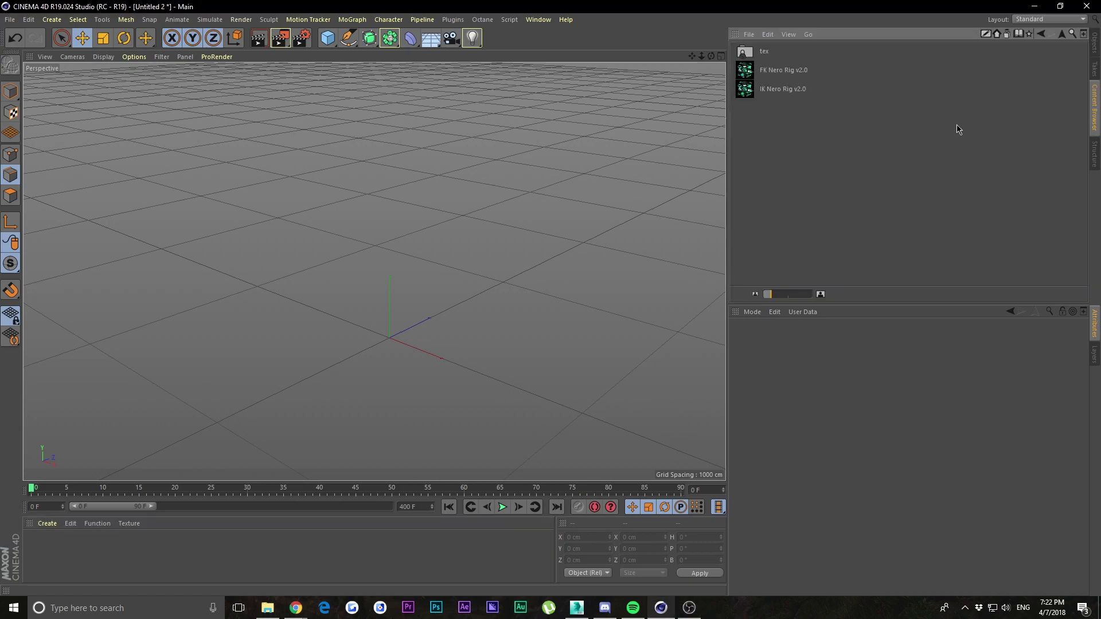
double_click(814, 90)
click(1093, 43)
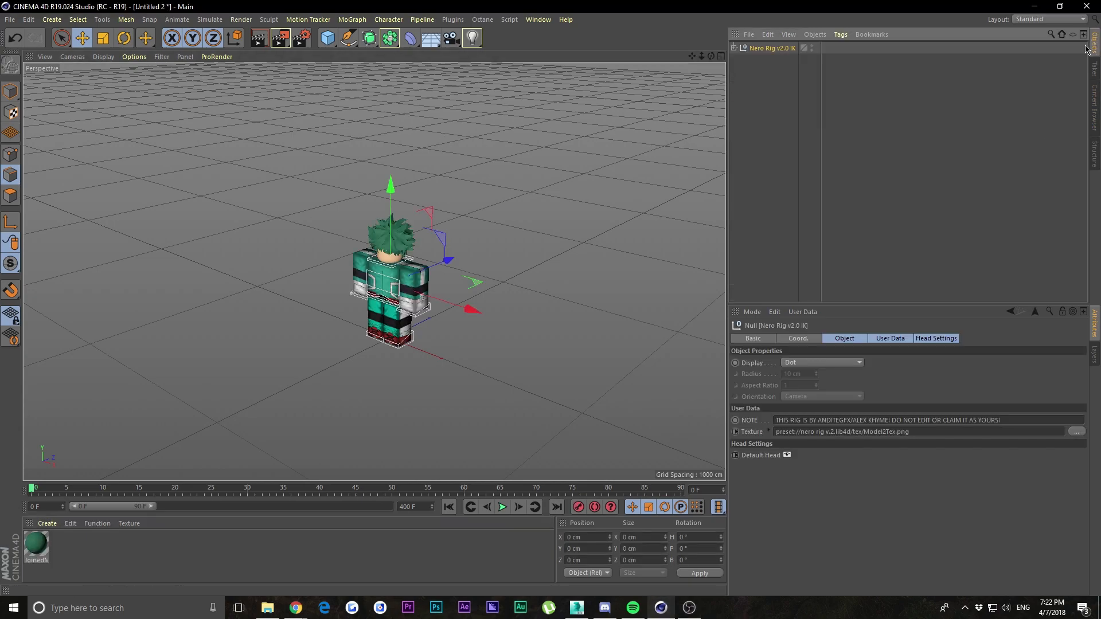
drag(698, 54, 700, 55)
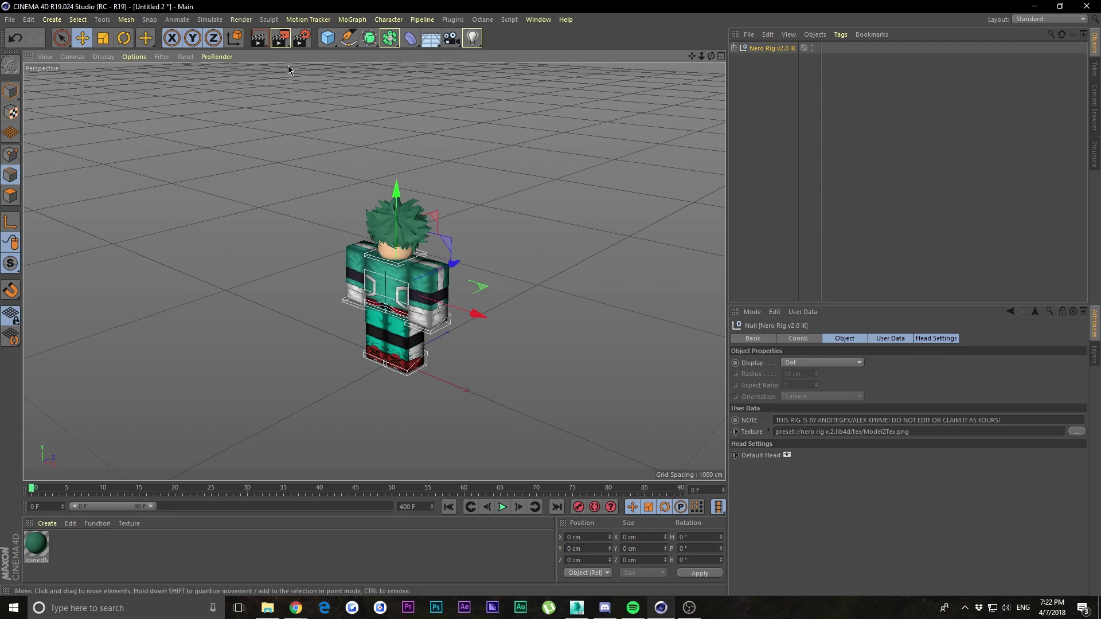
Add a plane with 1 width segment and 1 height segment under the character and make it editable
click(336, 40)
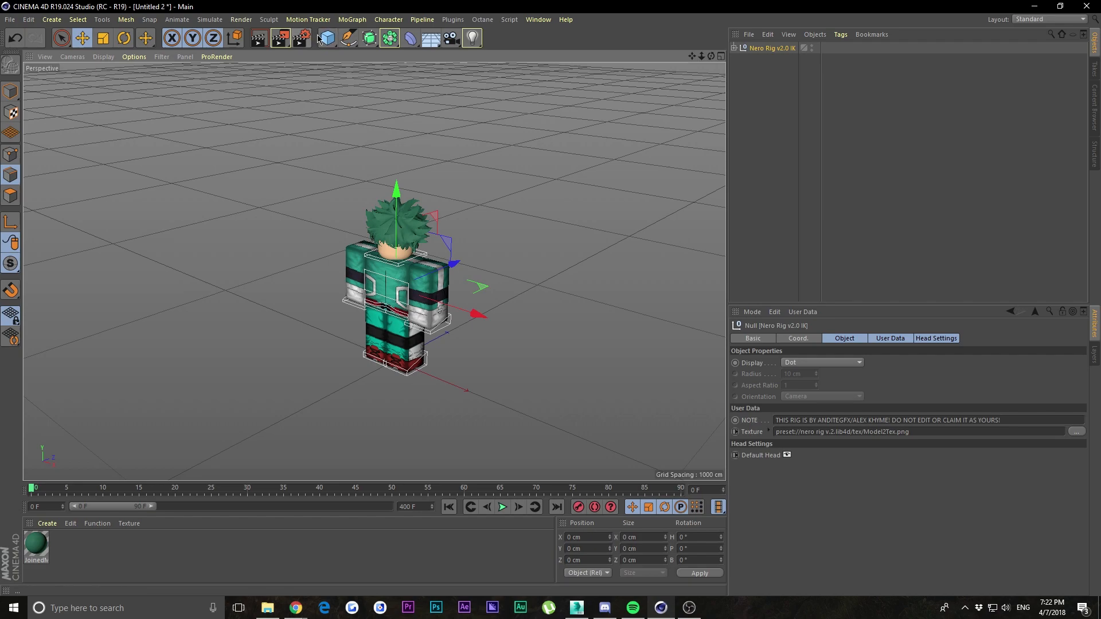
drag(332, 39, 434, 86)
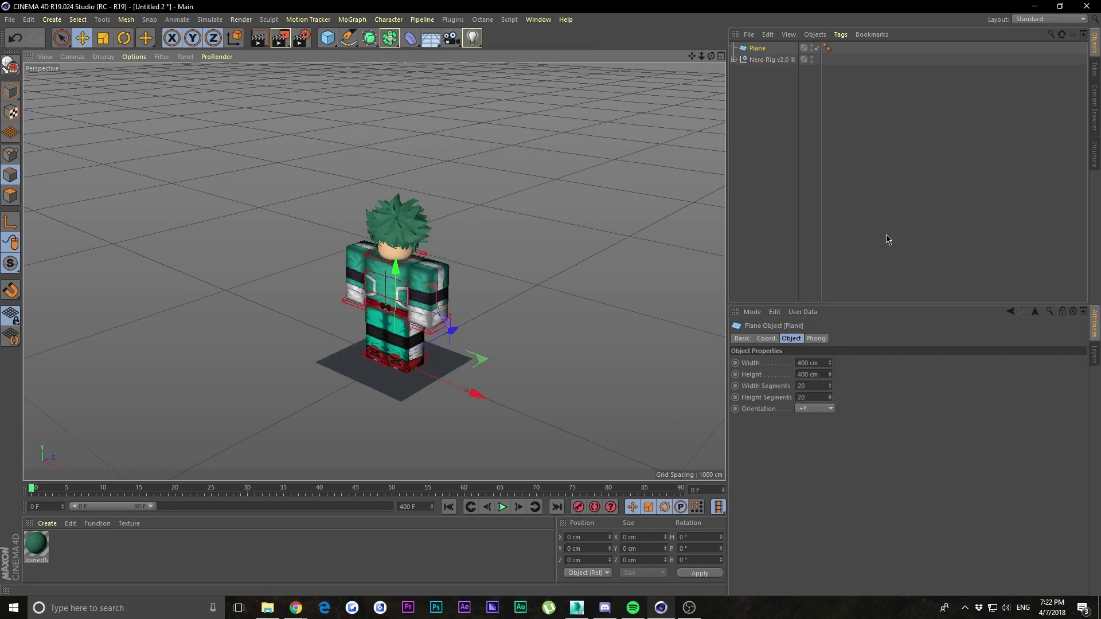
click(812, 385)
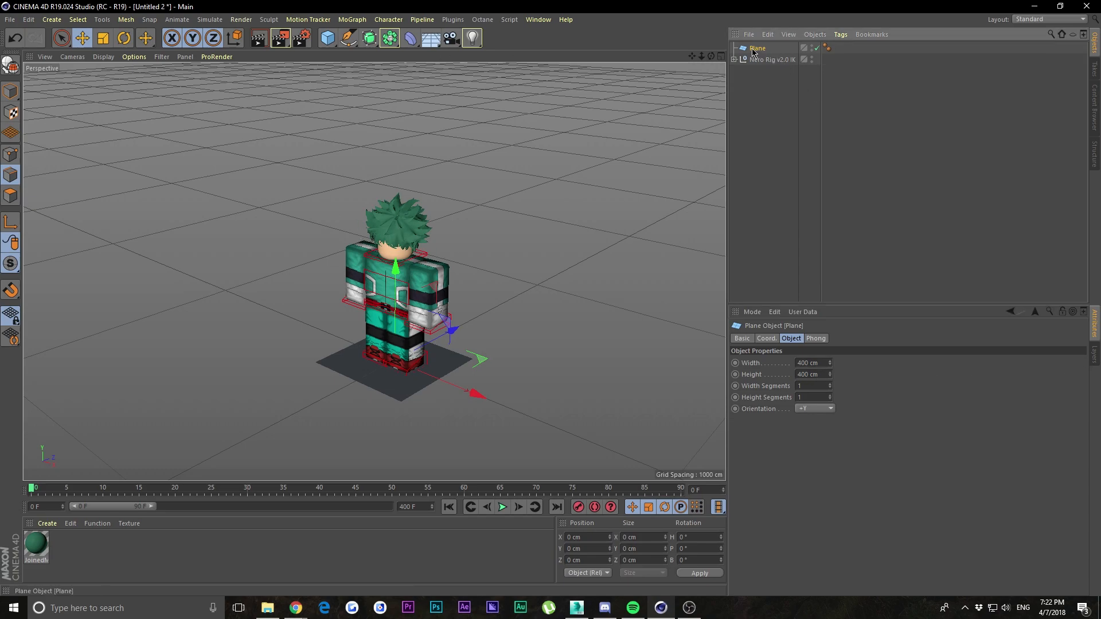
key(c)
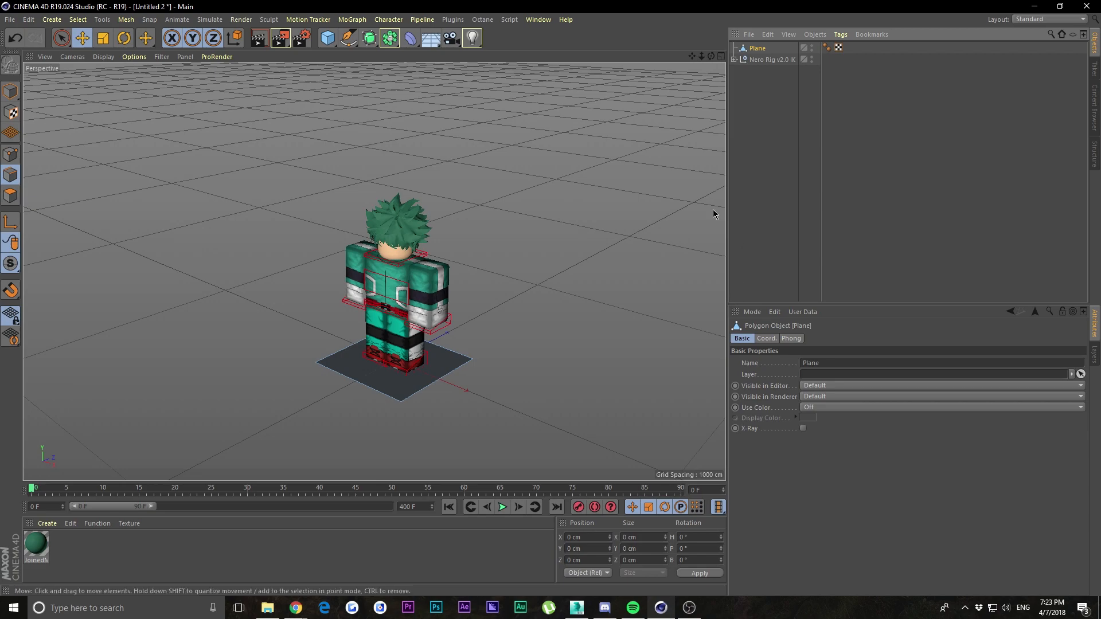
Scale the plane into a large floor about 2966 cm along X and 2270 cm along Z
click(14, 154)
click(102, 39)
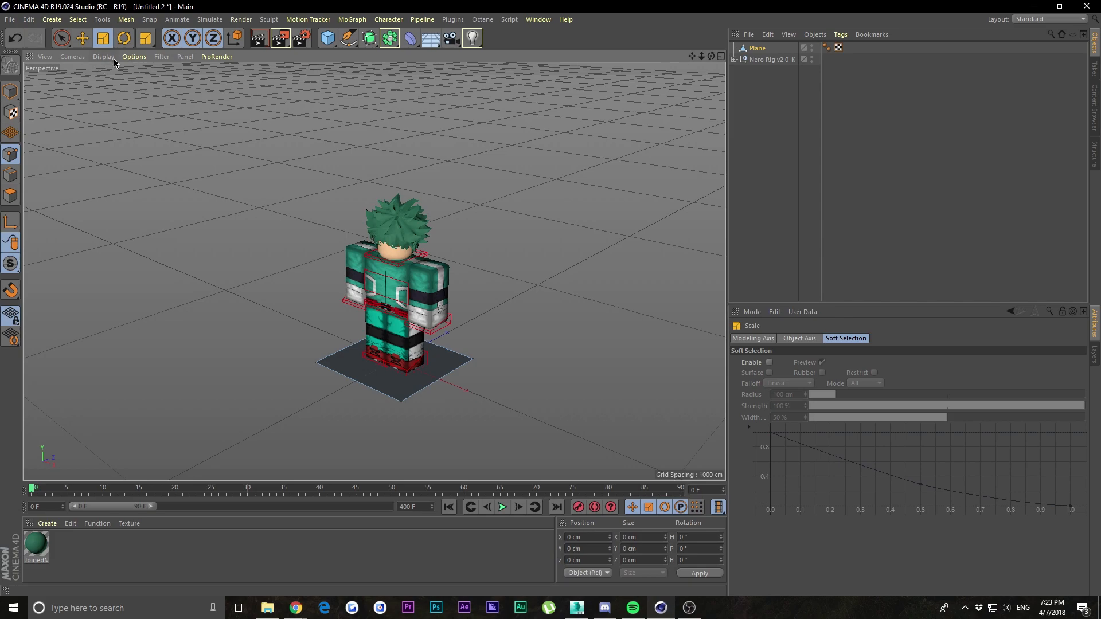
click(11, 92)
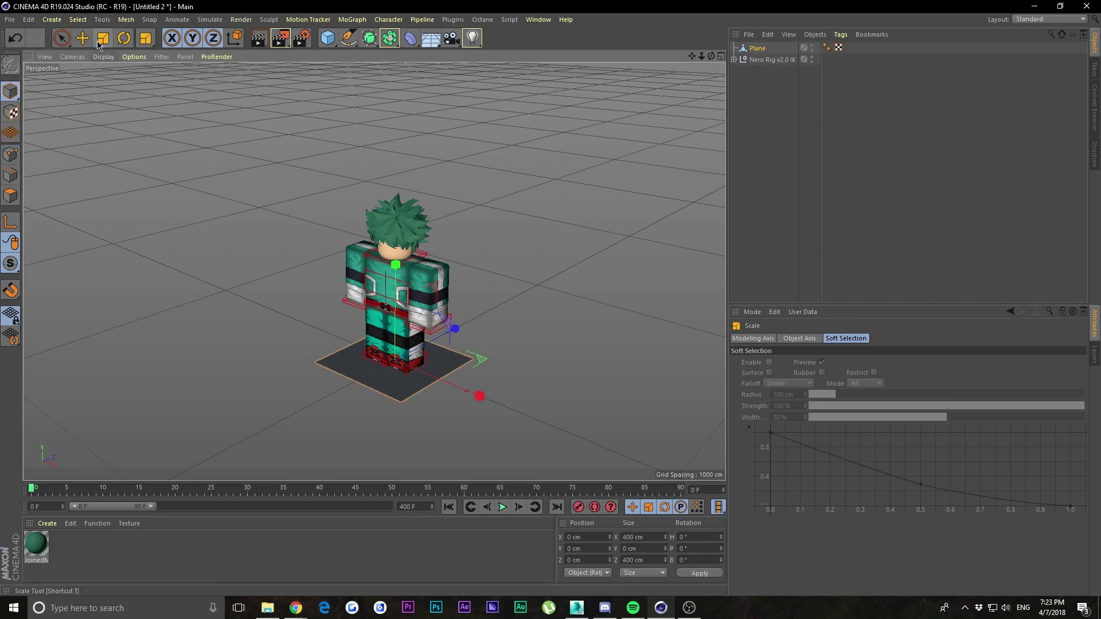
mouse_move(479, 395)
mouse_down()
mouse_move(429, 375)
mouse_move(481, 382)
mouse_up()
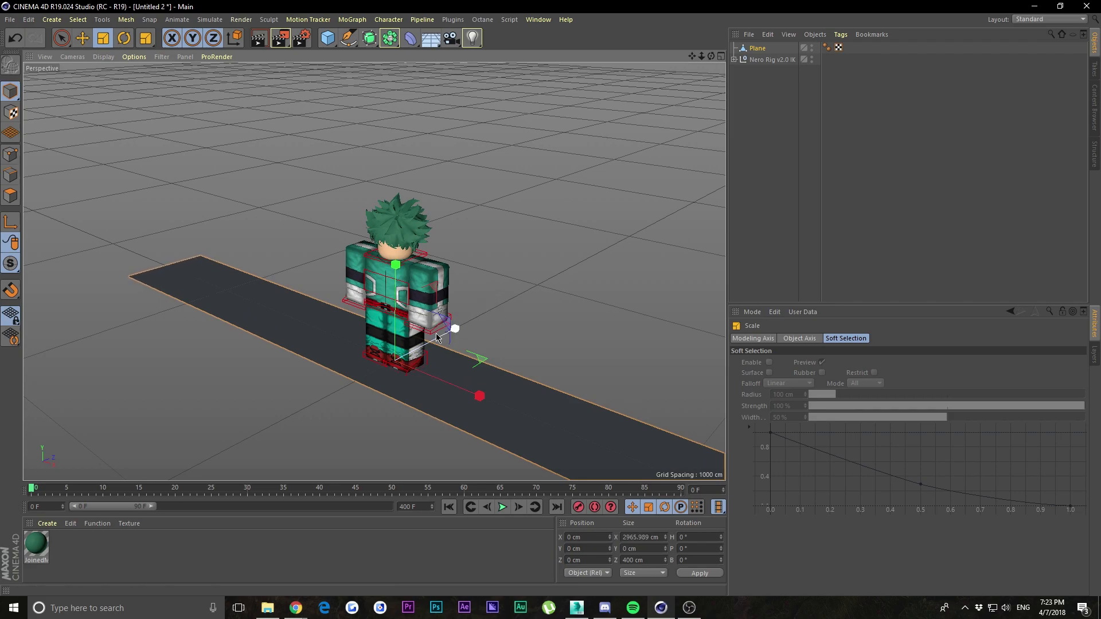
drag(454, 328, 572, 260)
drag(701, 56, 671, 56)
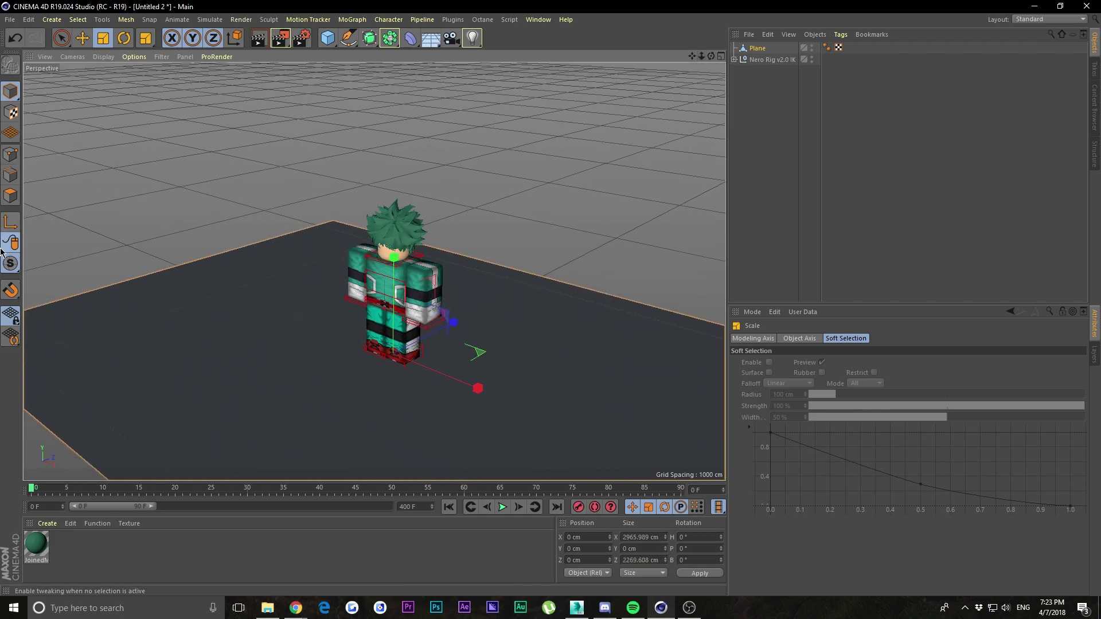
Extrude the plane's far +Z edge straight up into a backdrop wall about 1174 cm high
click(12, 174)
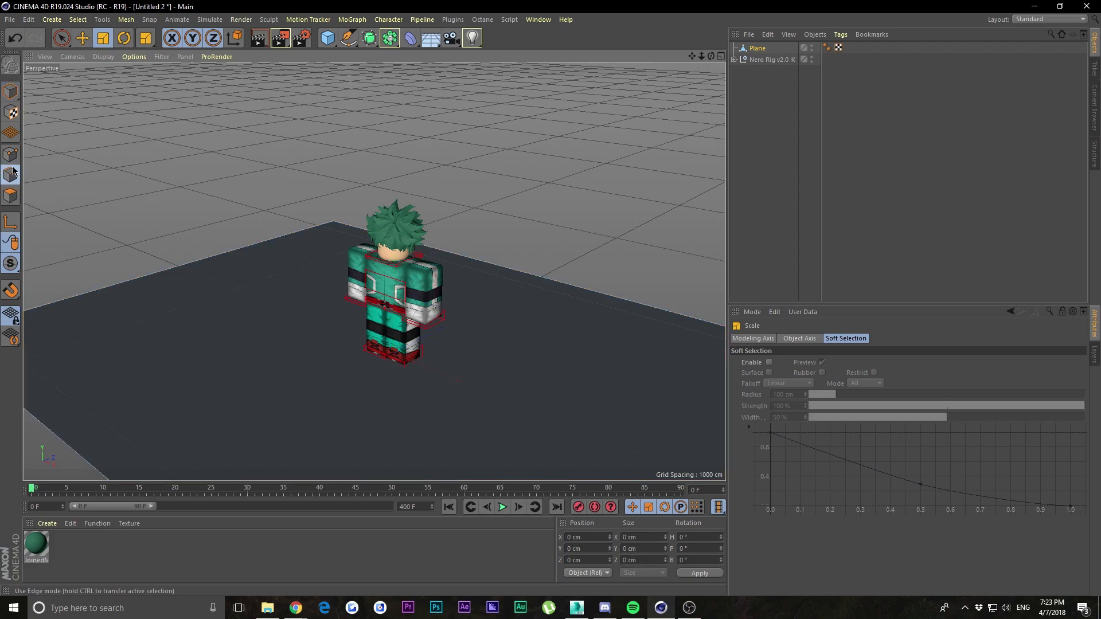
click(83, 38)
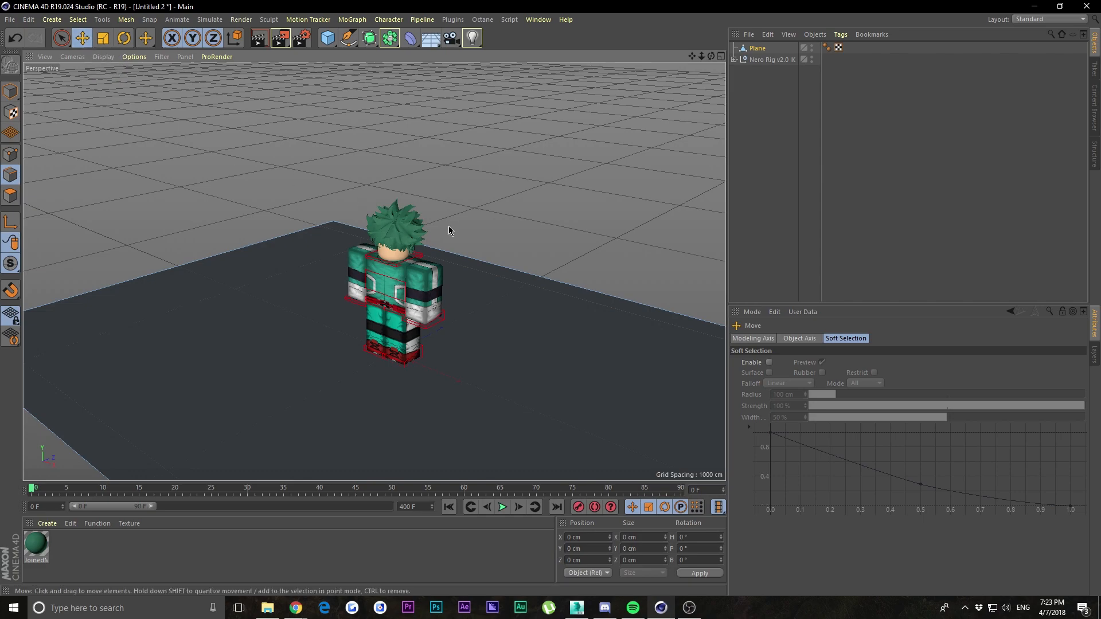
click(502, 245)
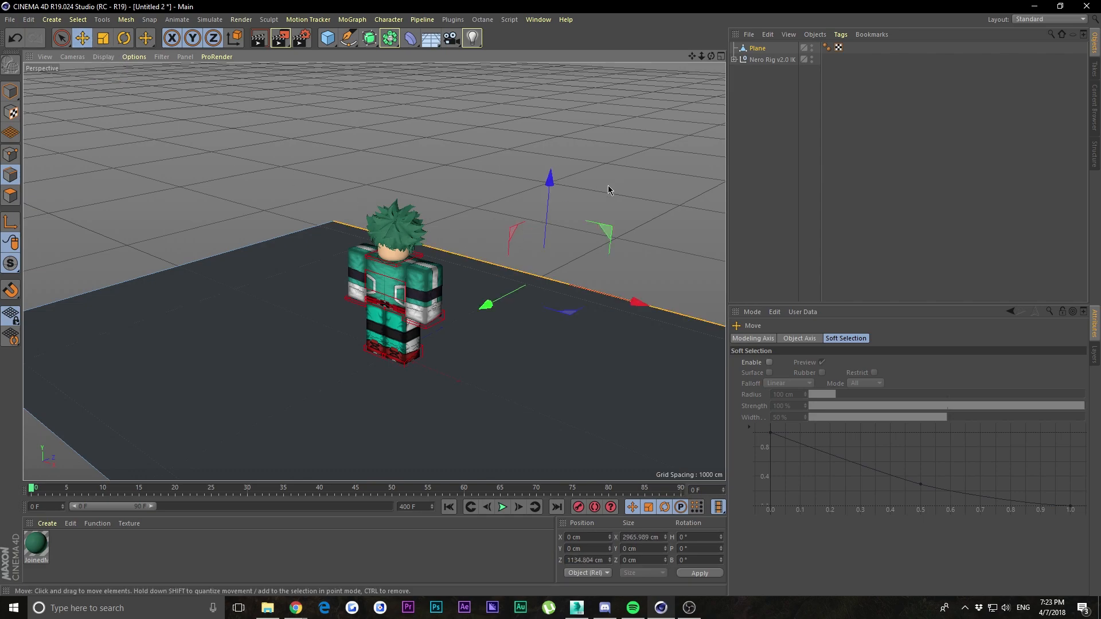
ctrl+drag(549, 222, 618, 92)
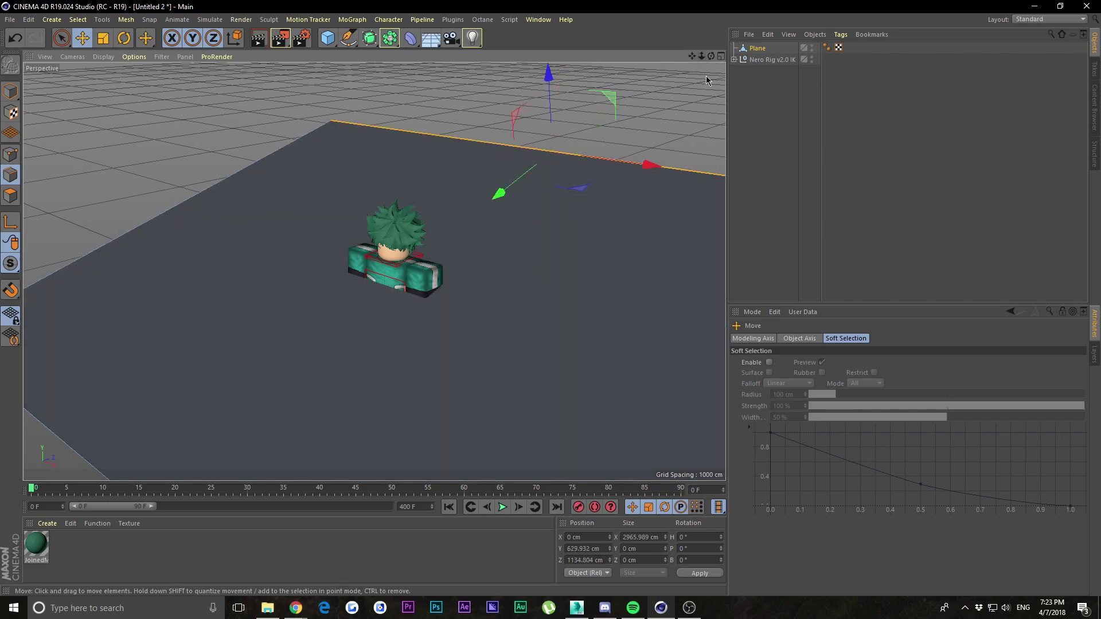
key(ctrl+z)
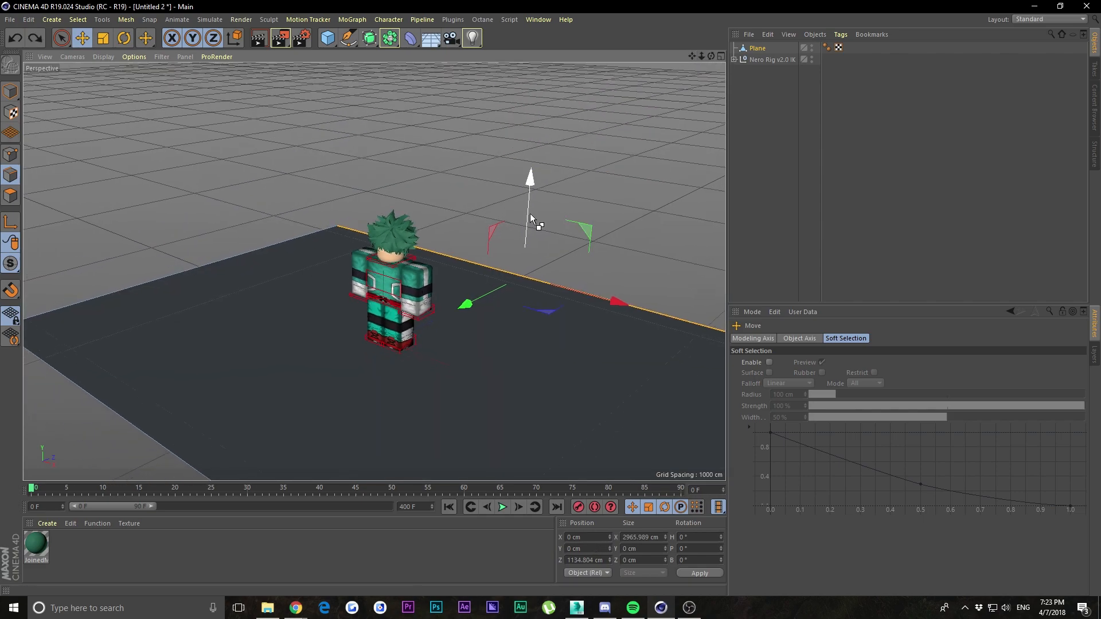
drag(531, 212, 577, 84)
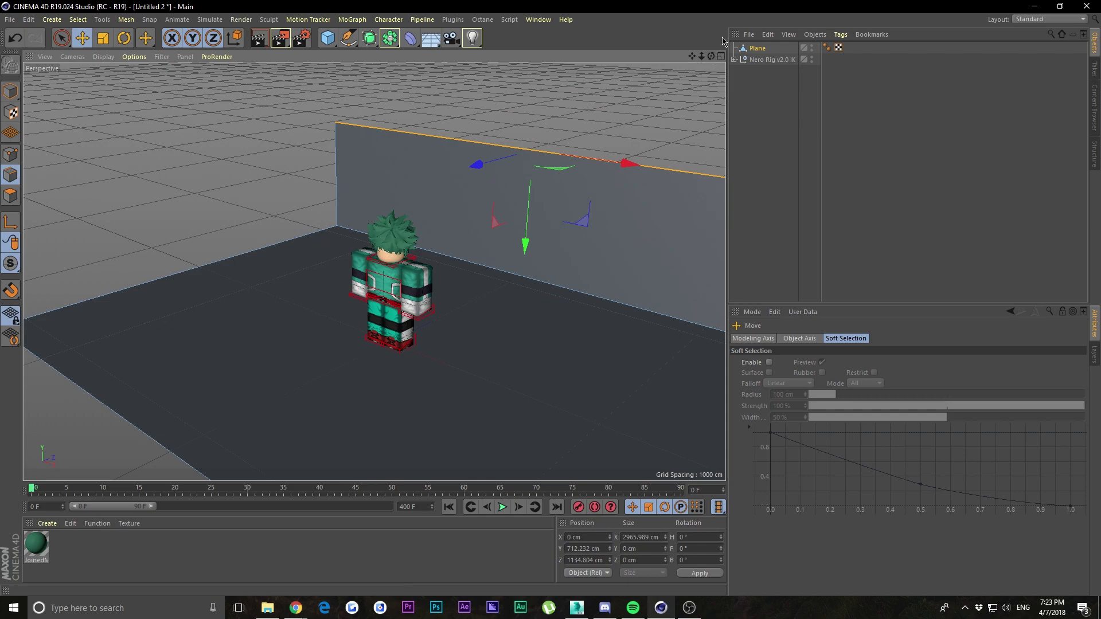
drag(701, 55, 684, 74)
drag(487, 271, 488, 220)
Move the whole backdrop plane along Z to about -589 cm so its wall stands closer behind the character
drag(711, 55, 671, 56)
click(644, 142)
click(11, 91)
drag(403, 323, 302, 323)
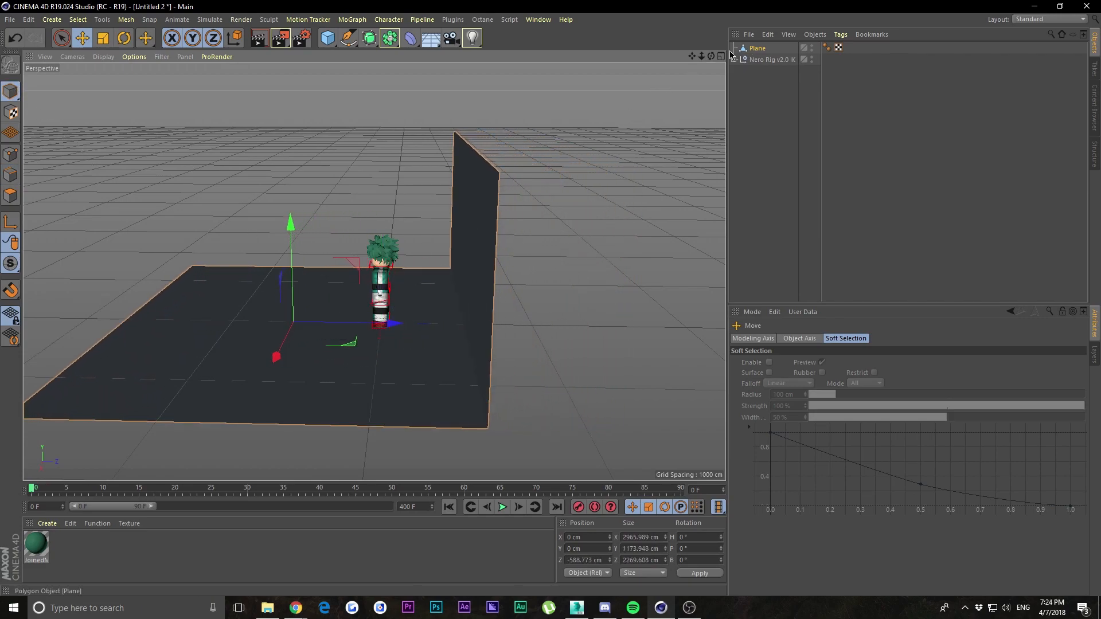
drag(692, 56, 742, 58)
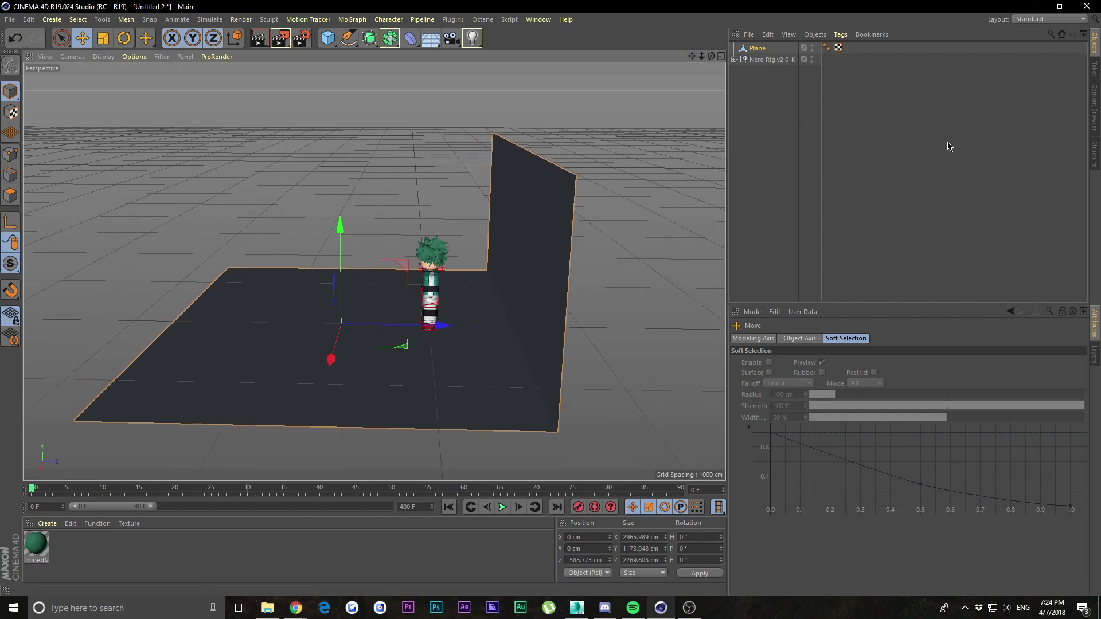
Move the floor's open edge opposite the wall inward along Z to about -241 cm
click(9, 173)
click(172, 327)
drag(172, 327, 348, 341)
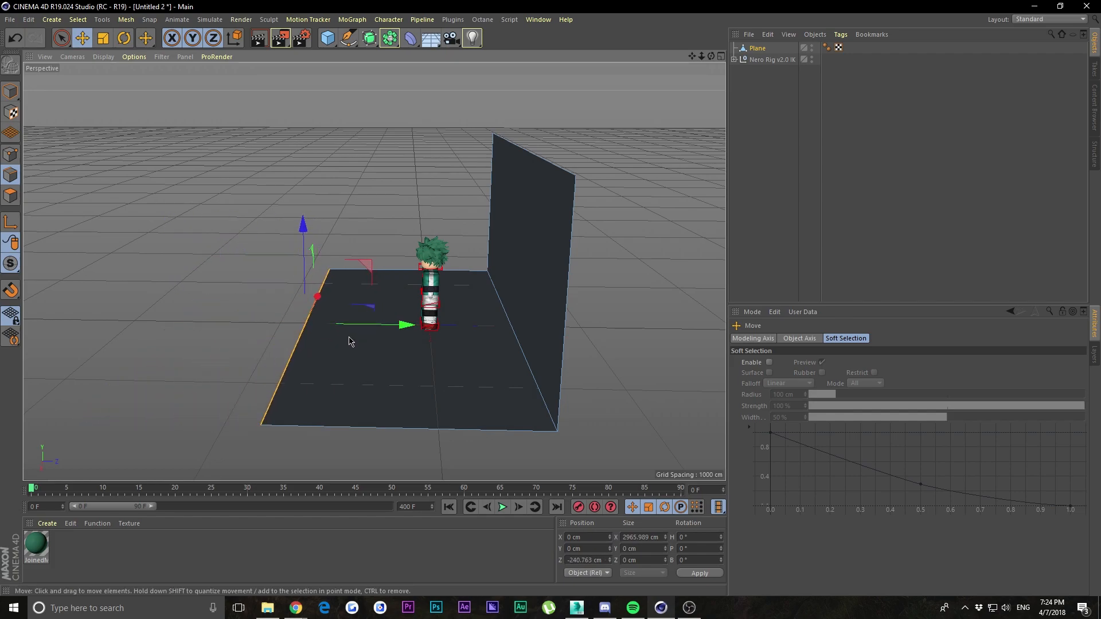
Bevel the edge between floor and wall with an offset of about 127 cm and 20 subdivisions
drag(711, 55, 708, 74)
click(599, 338)
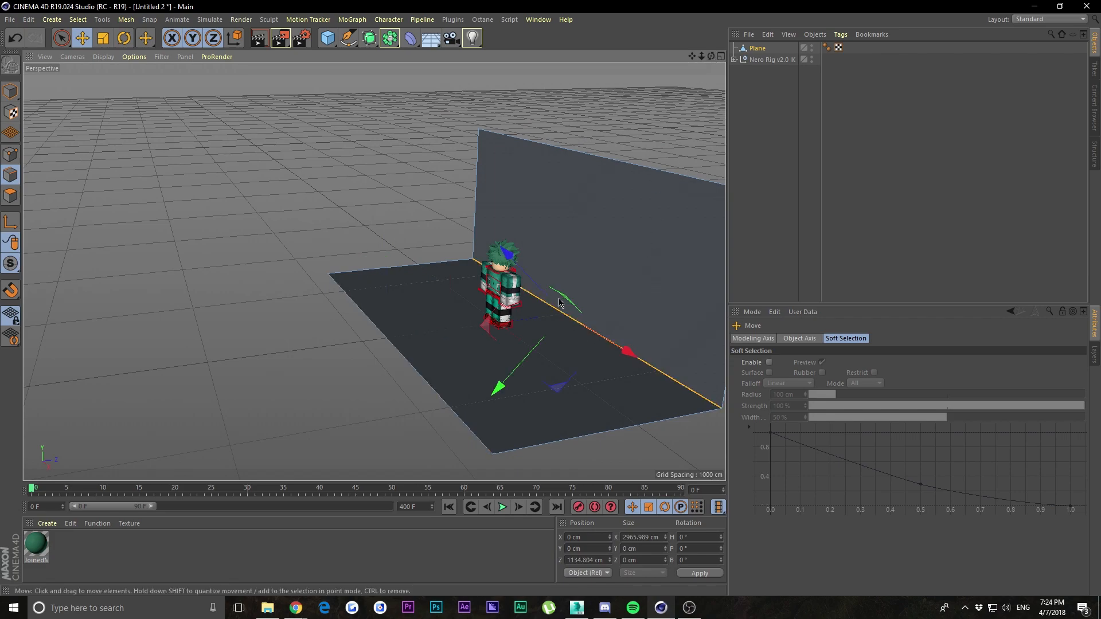
right_click(261, 156)
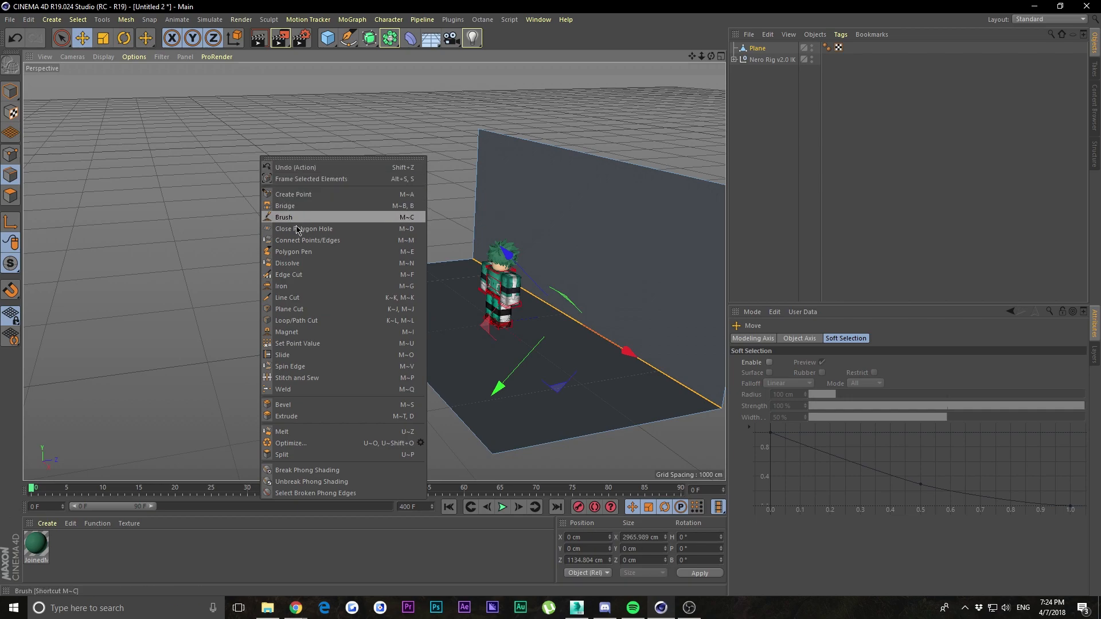
click(300, 405)
drag(539, 317, 560, 299)
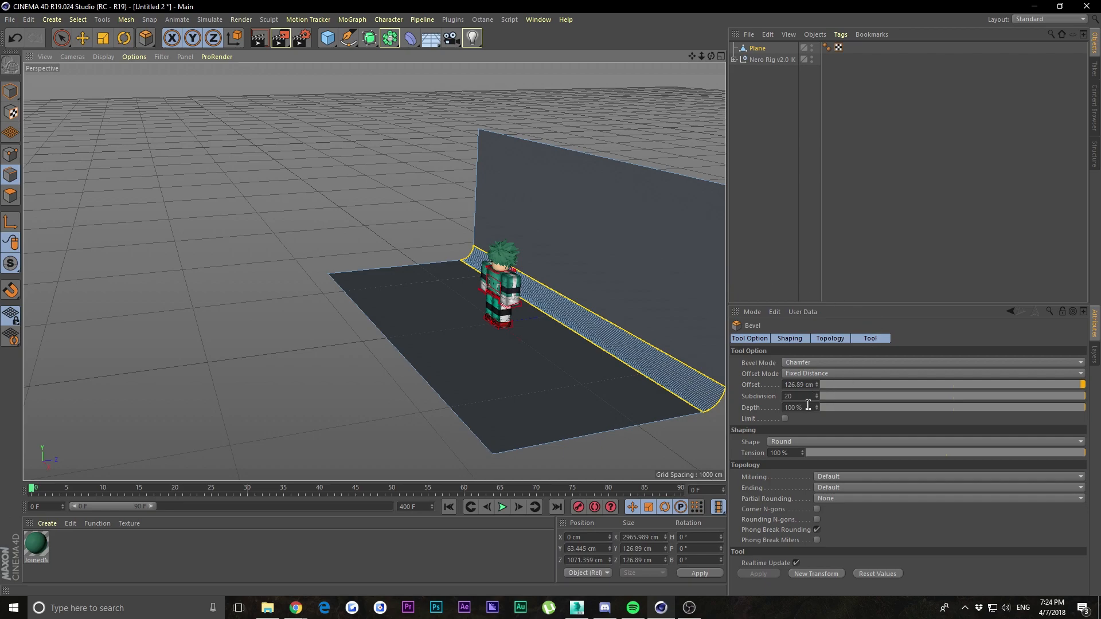
drag(829, 398, 1084, 397)
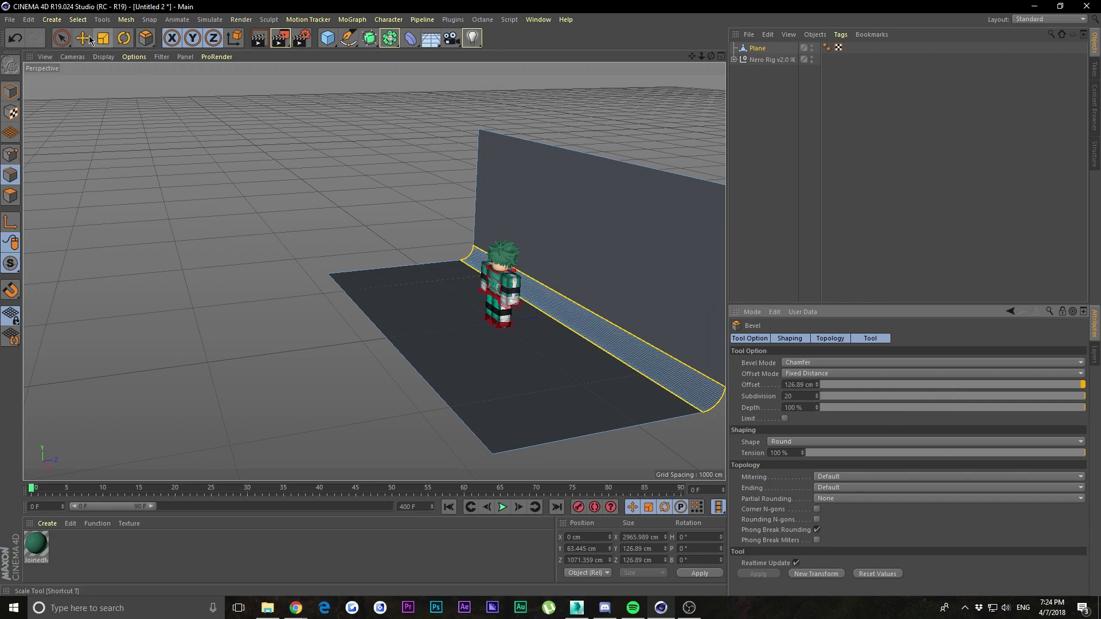
key(e)
click(185, 184)
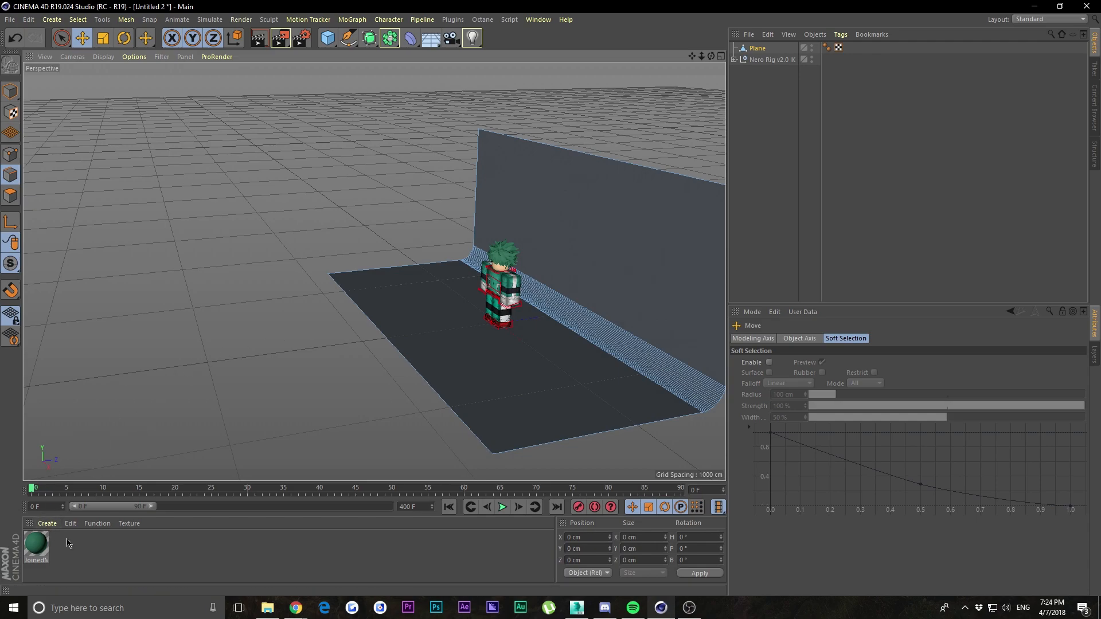
Create a new default material and apply it to the backdrop plane
double_click(92, 558)
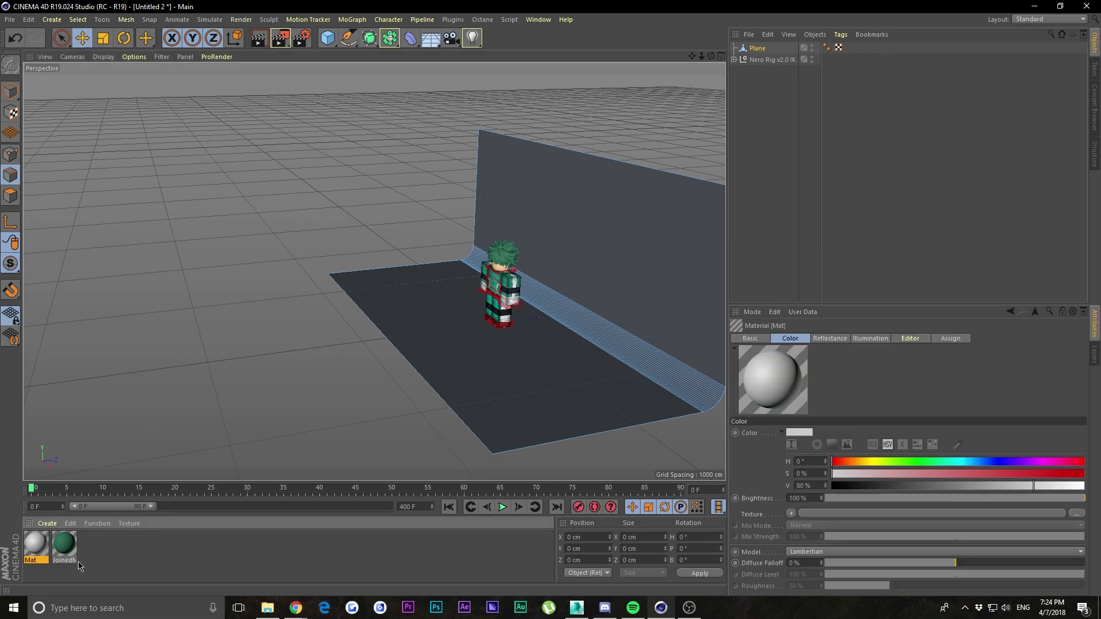
drag(32, 551, 445, 334)
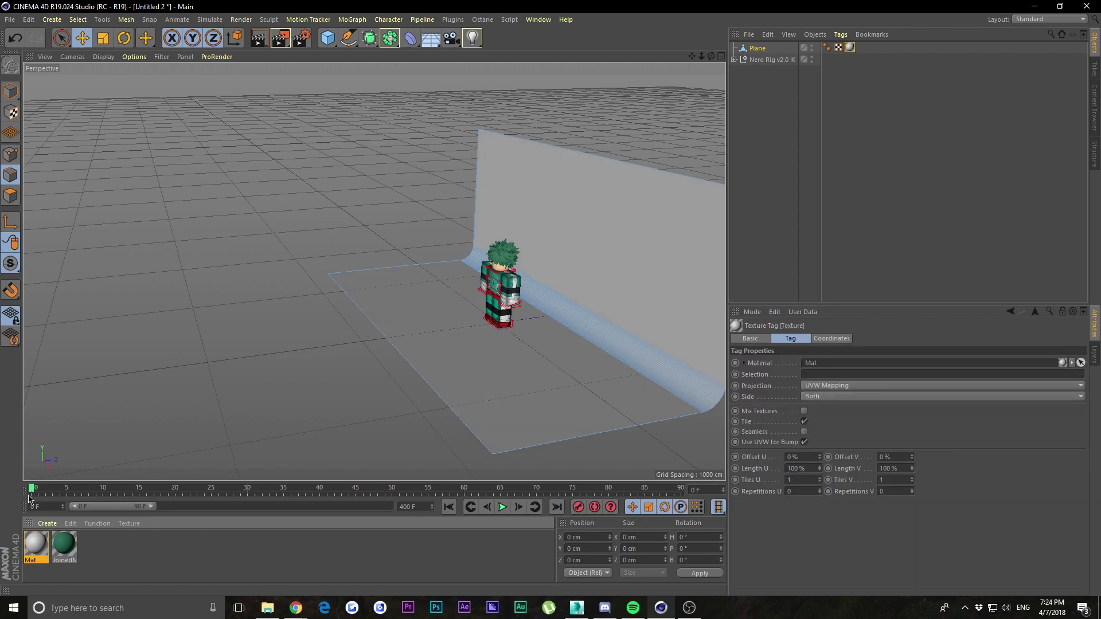
Set the backdrop material's colour to pure white with a V value of 100%
double_click(31, 543)
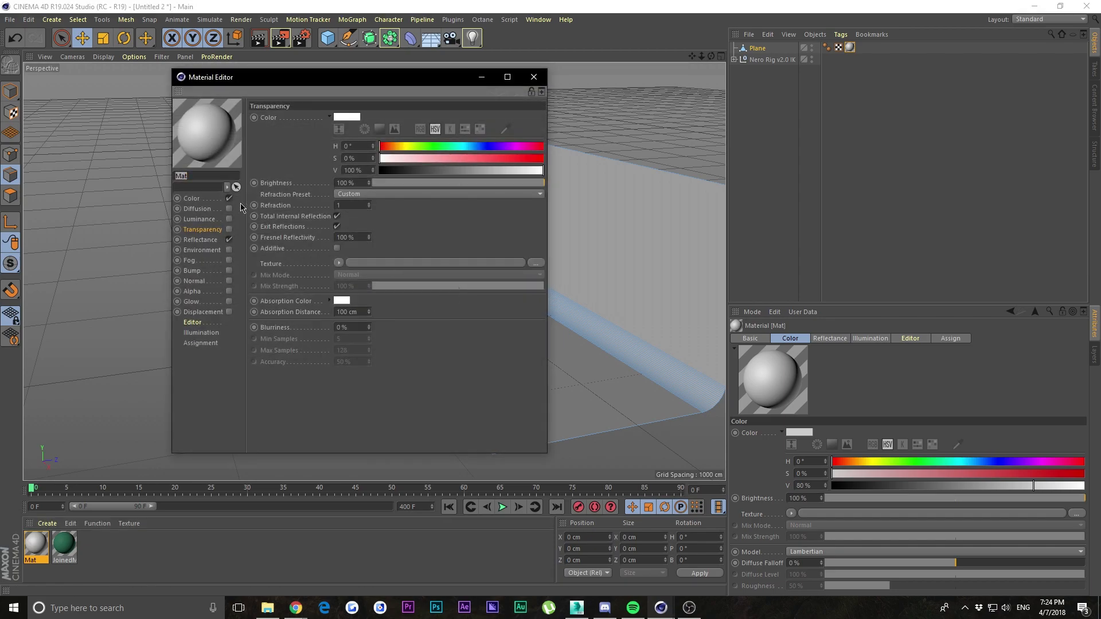
click(192, 198)
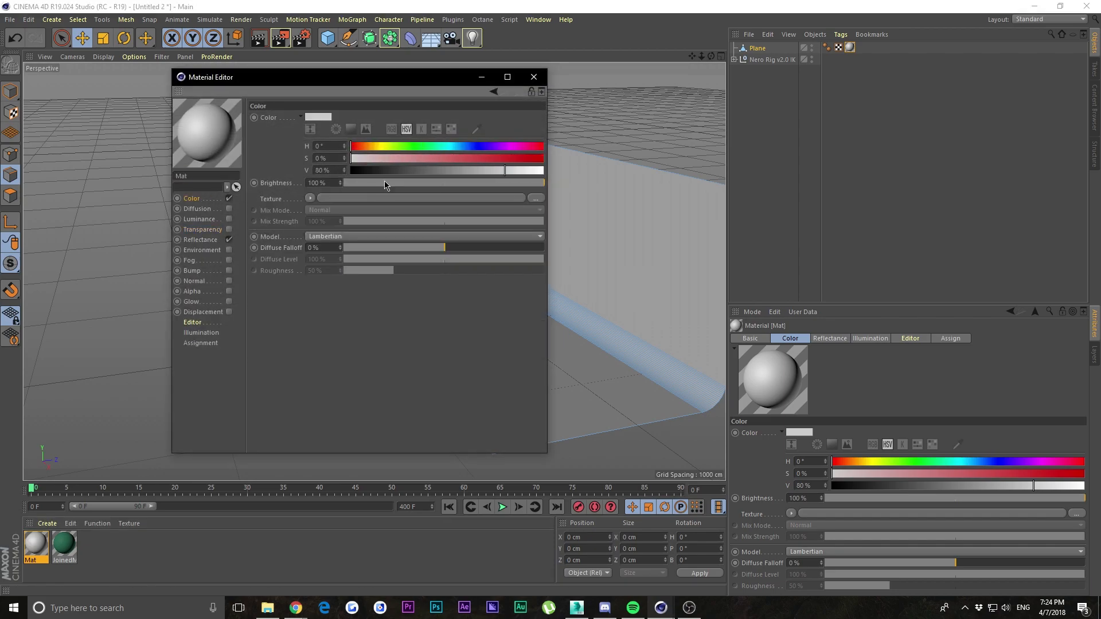
drag(433, 171, 831, 161)
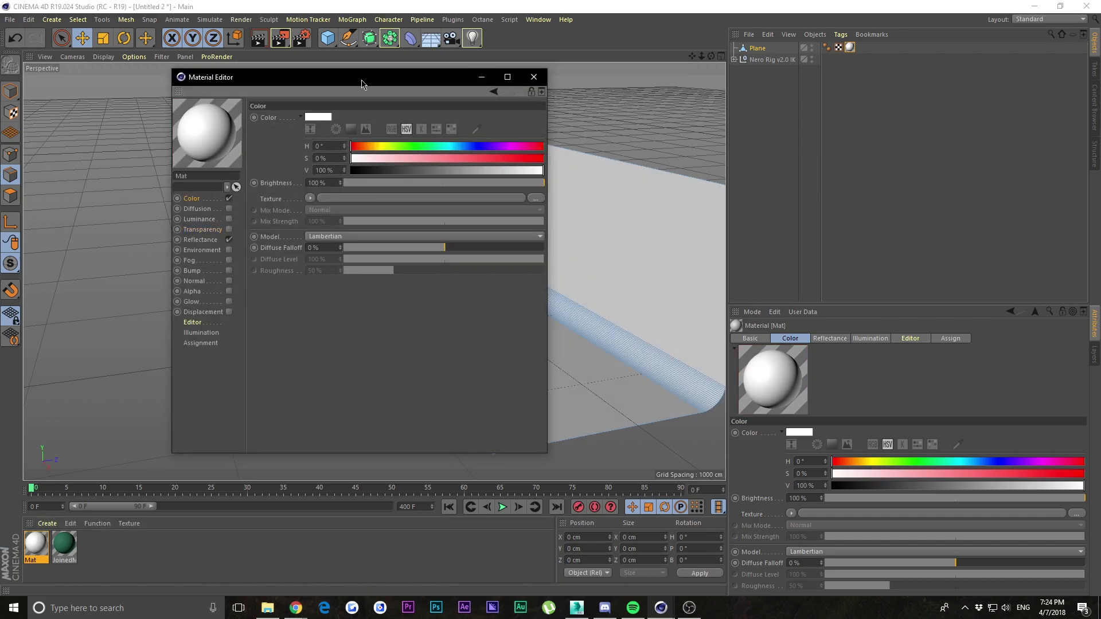
click(533, 77)
Add a Sky object to the scene
drag(711, 55, 797, 57)
drag(691, 55, 648, 71)
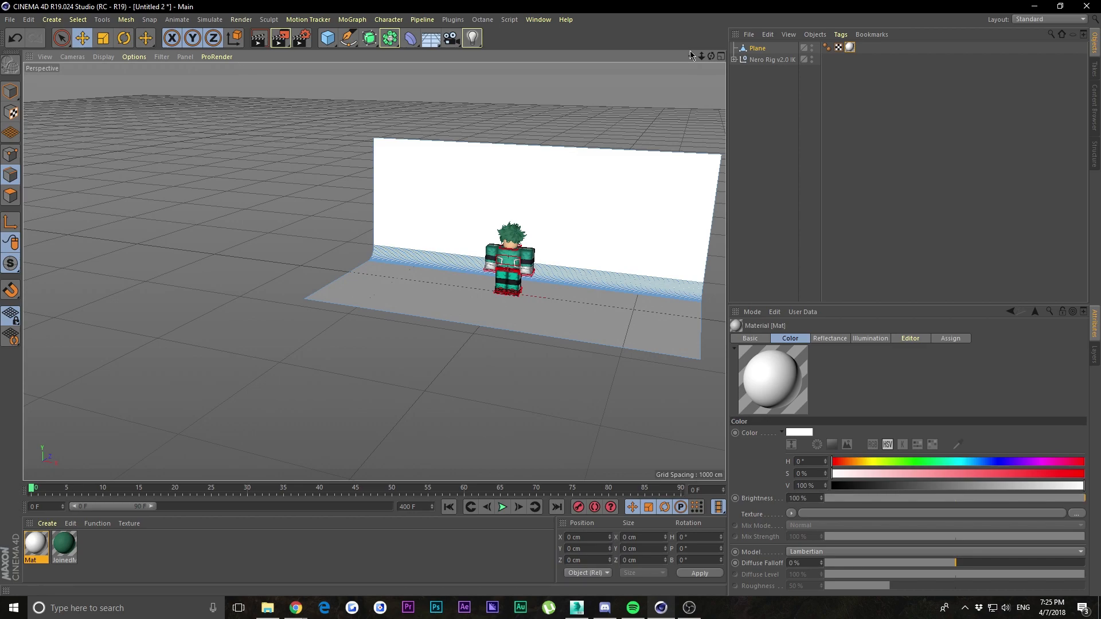
mouse_move(693, 56)
mouse_down()
mouse_move(623, 57)
mouse_move(705, 56)
mouse_up()
click(53, 20)
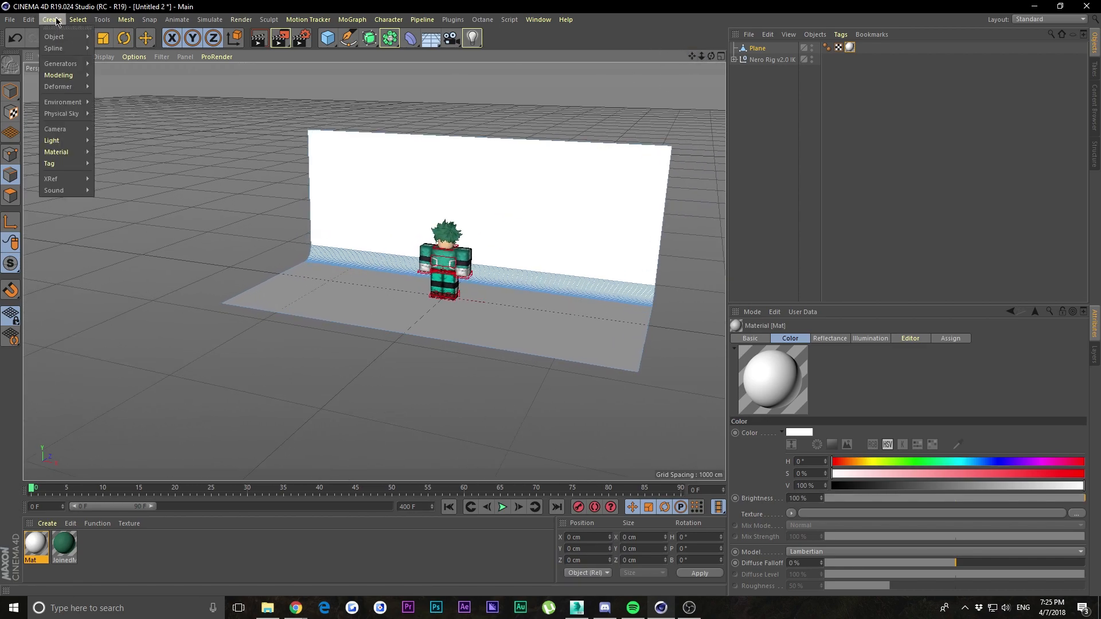
mouse_move(77, 101)
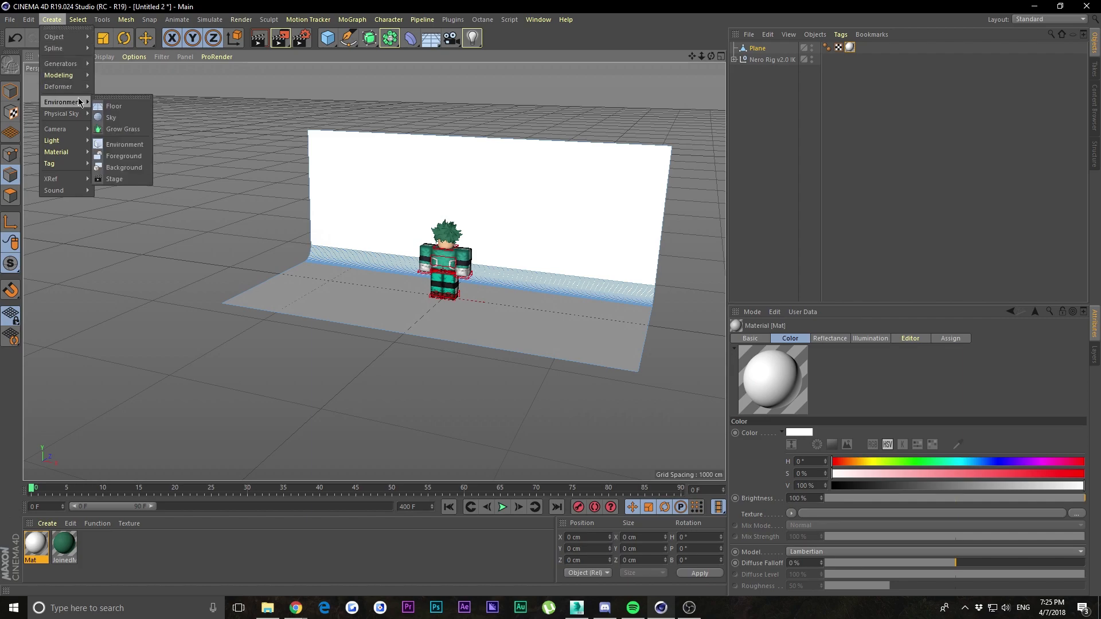
click(122, 117)
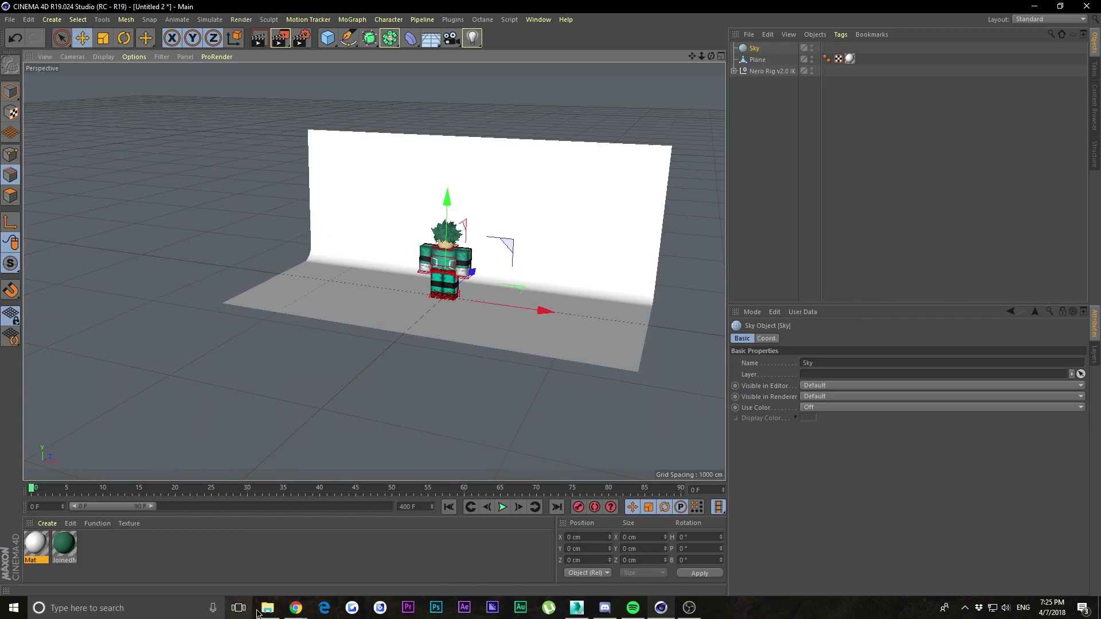
Create a second new material for the sky and turn off its reflectance channel
click(43, 519)
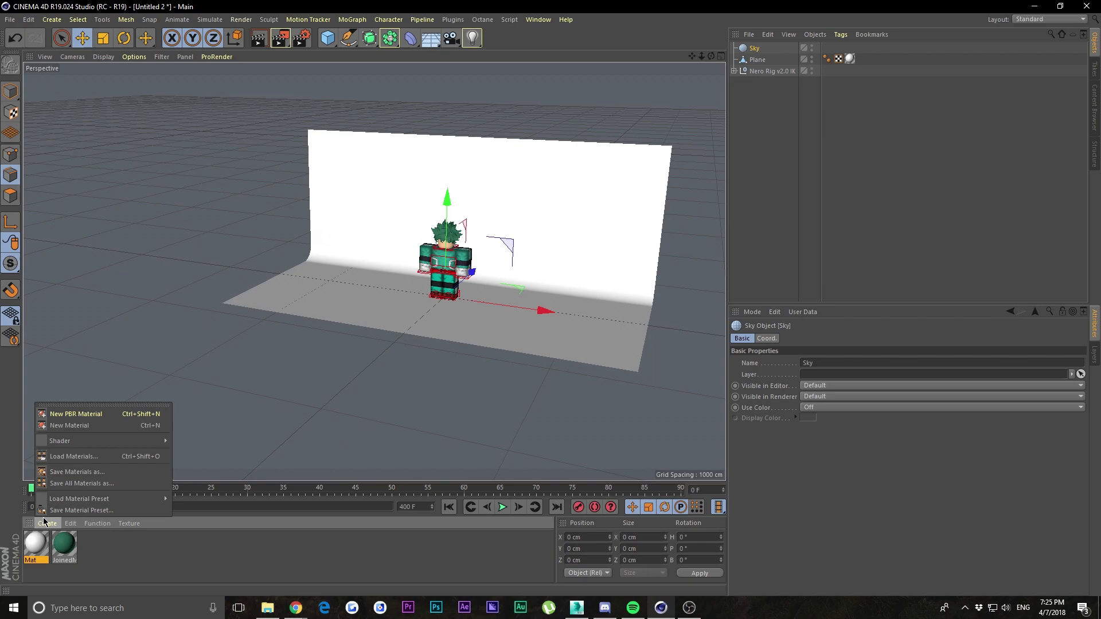
click(71, 424)
double_click(35, 547)
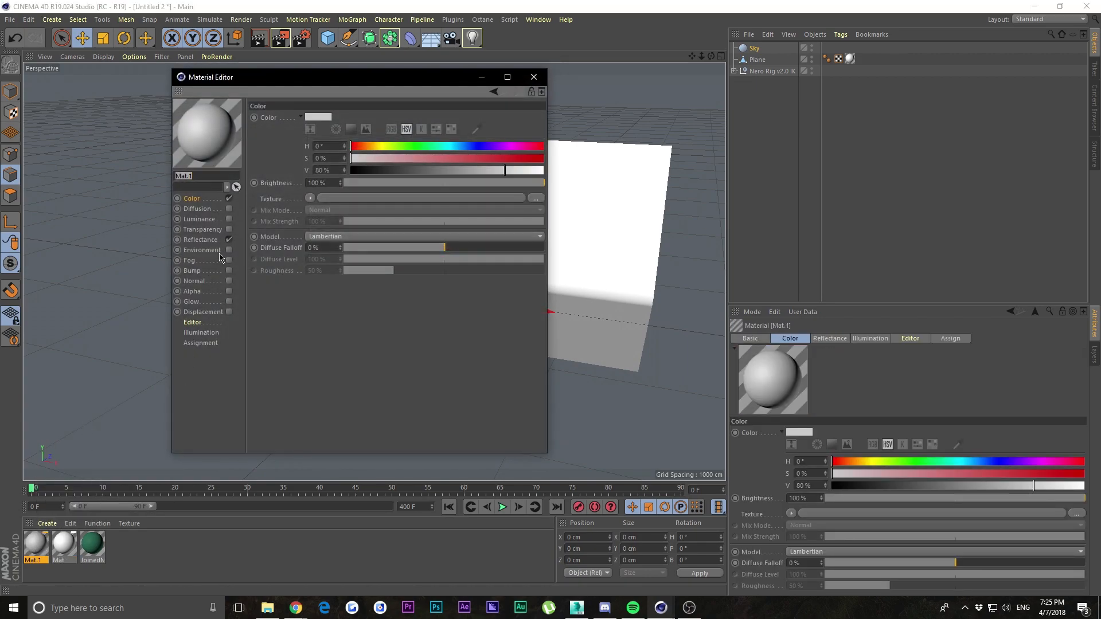
click(205, 243)
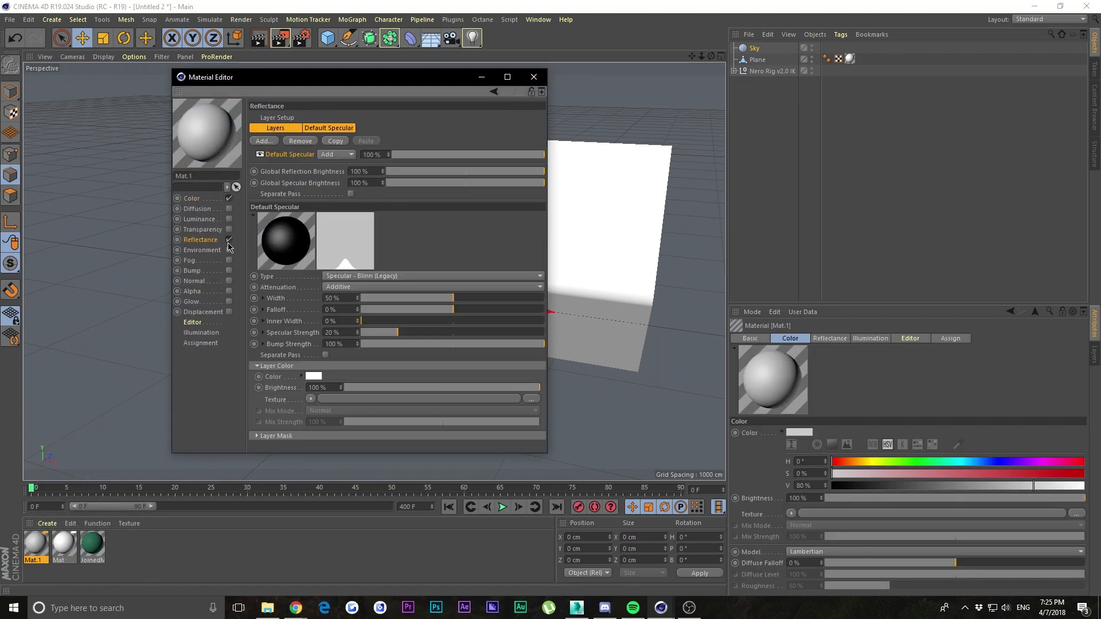
click(195, 199)
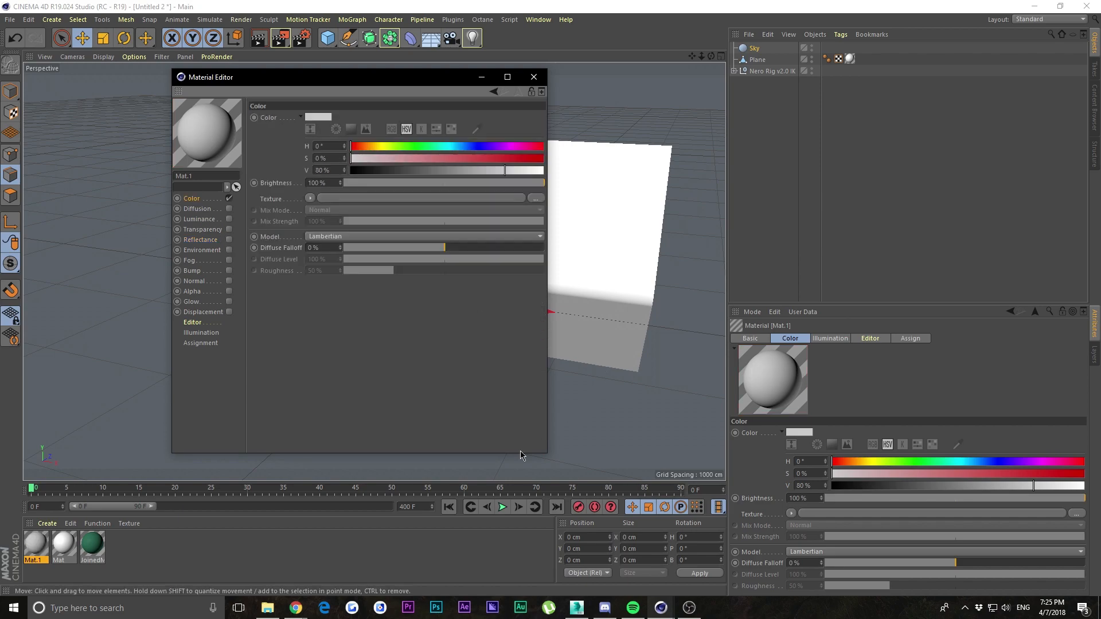
Switch to File Explorer, browse the HDR Library's subfolders and open the IntExtPanHDRI folder
click(294, 607)
drag(1100, 37, 566, 44)
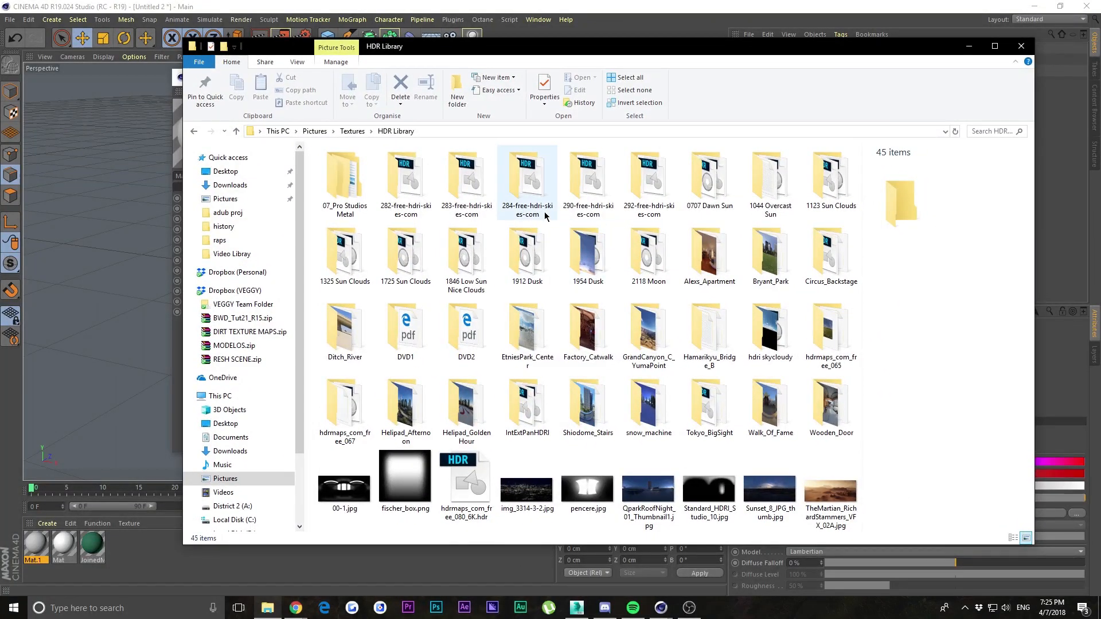
click(502, 354)
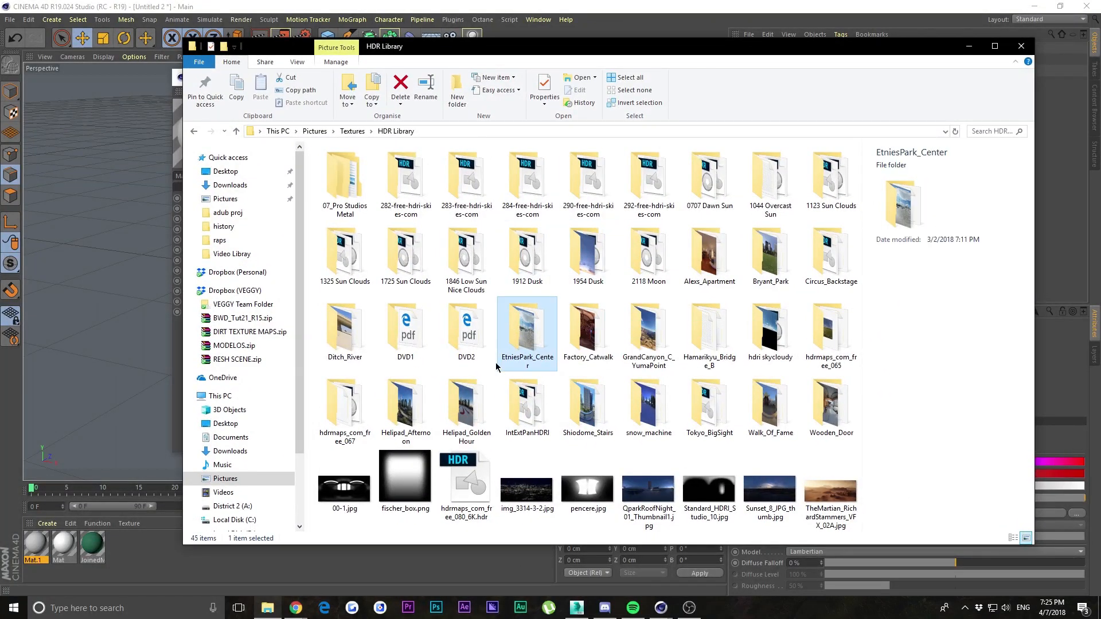
click(648, 404)
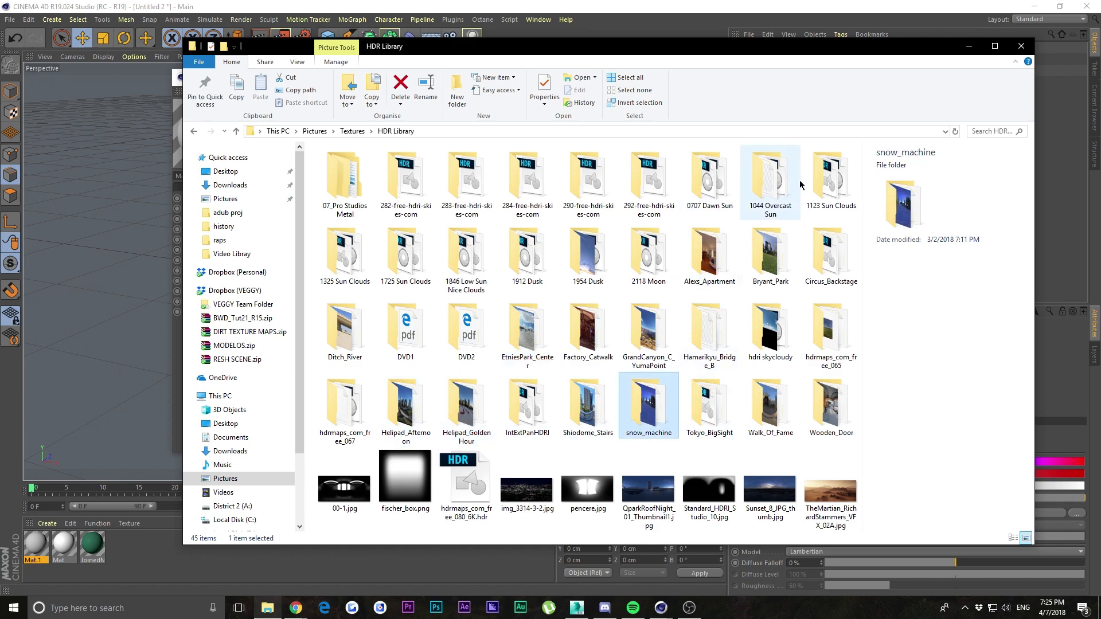
click(808, 332)
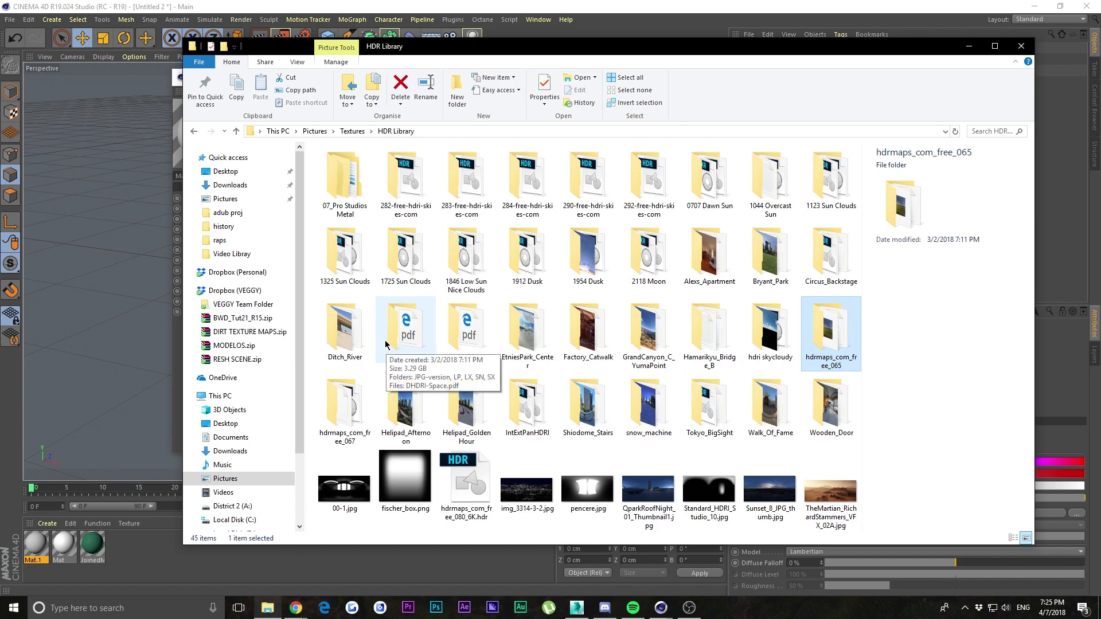
double_click(345, 333)
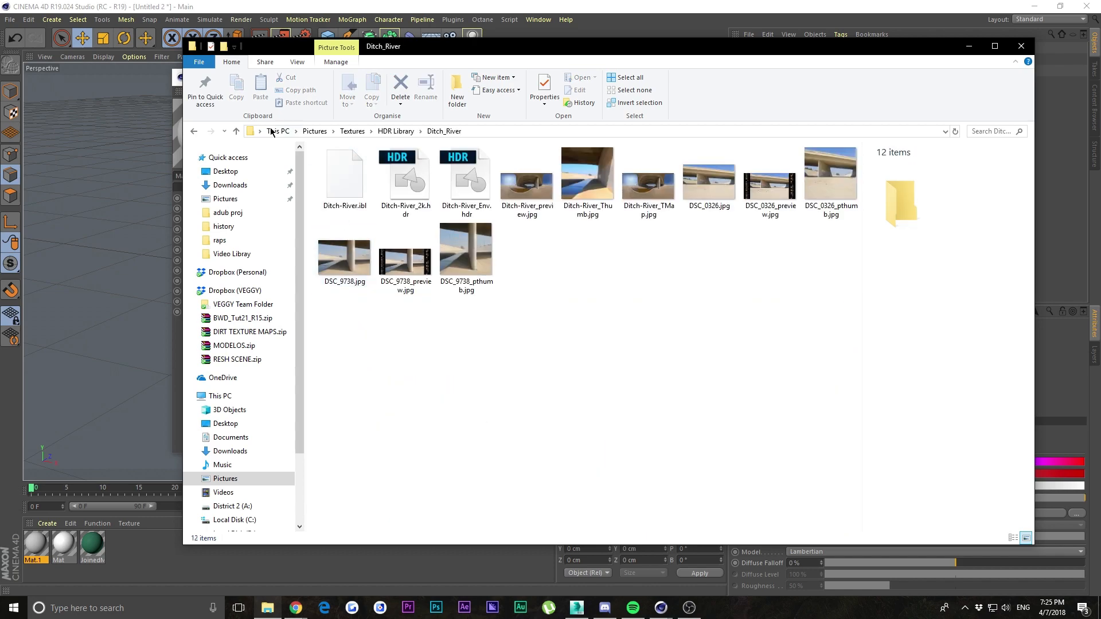
click(193, 131)
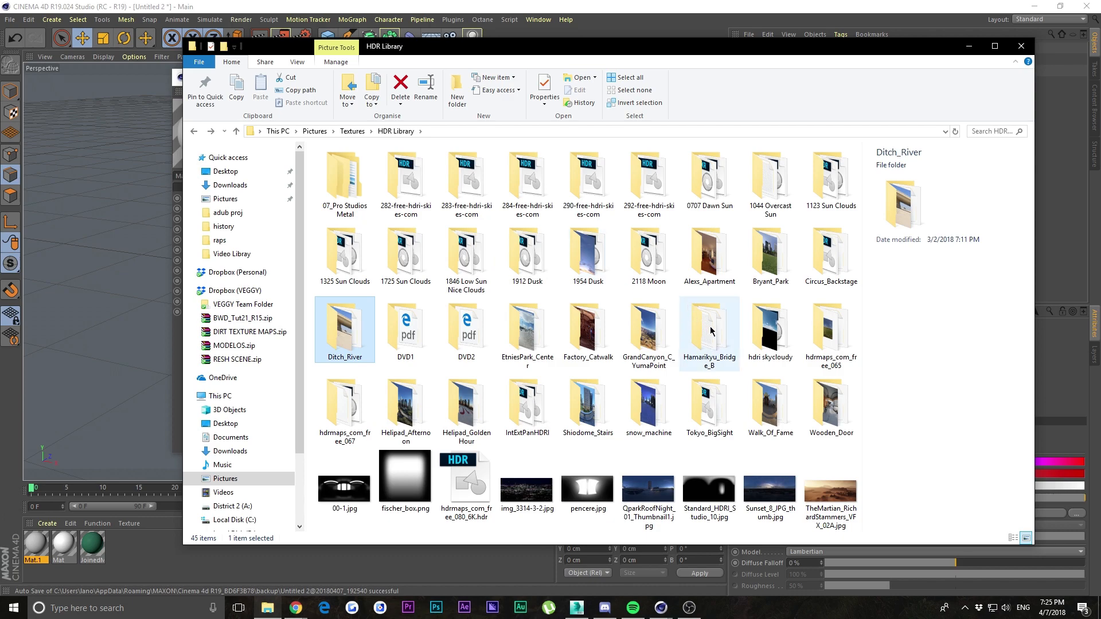
click(736, 345)
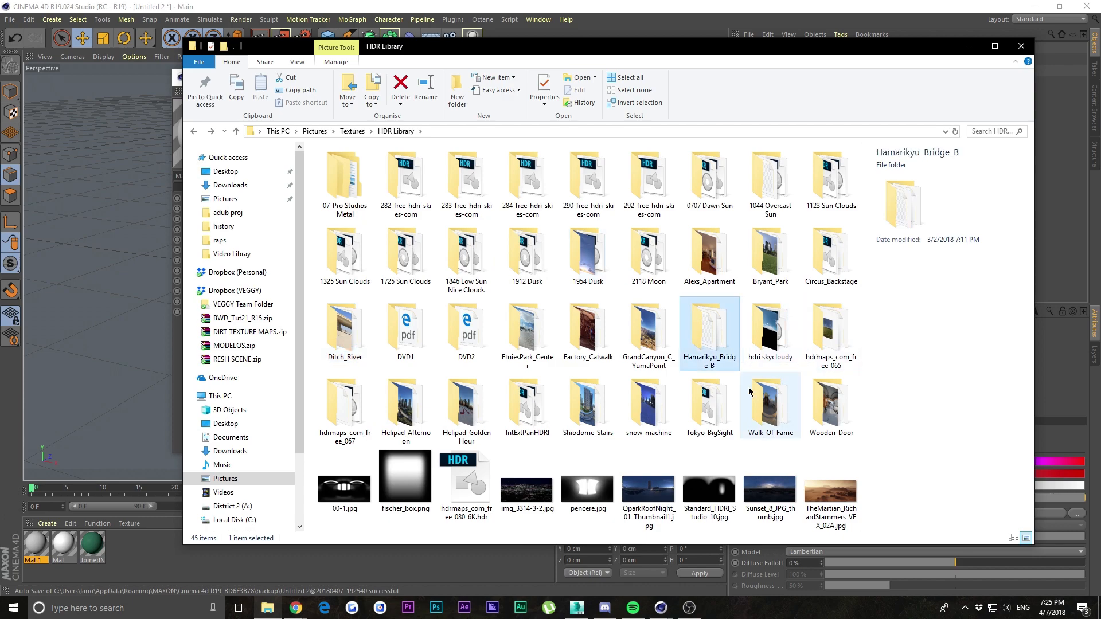
double_click(525, 390)
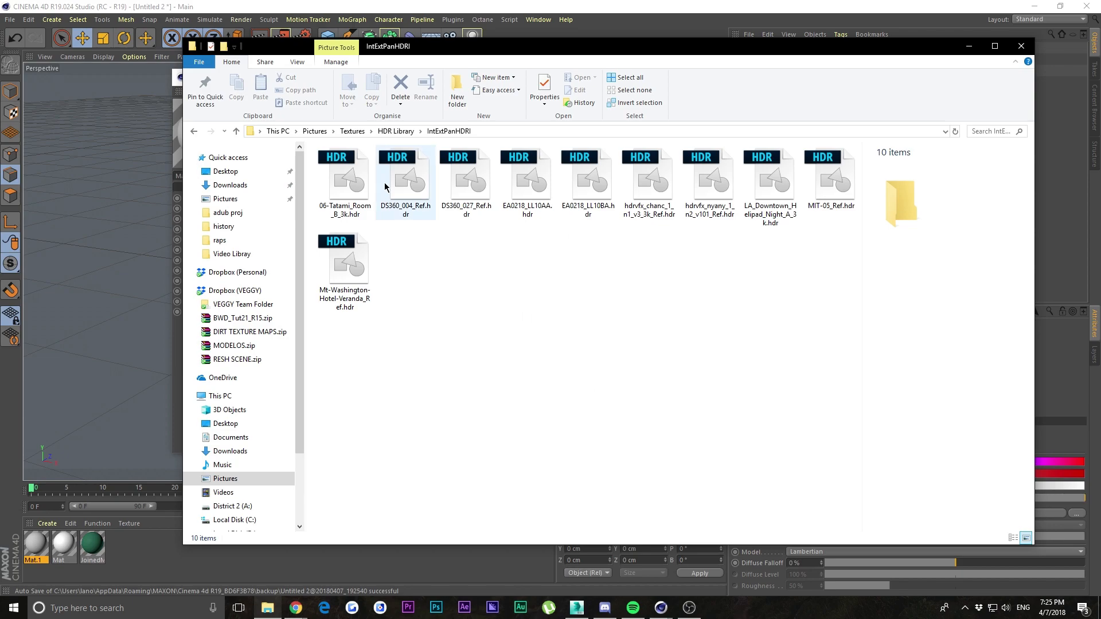
Try 06-Tatami_Room_B_3k.hdr as the sky material's colour texture, and clear it again
click(420, 181)
drag(406, 55, 709, 105)
drag(697, 260, 372, 197)
click(618, 345)
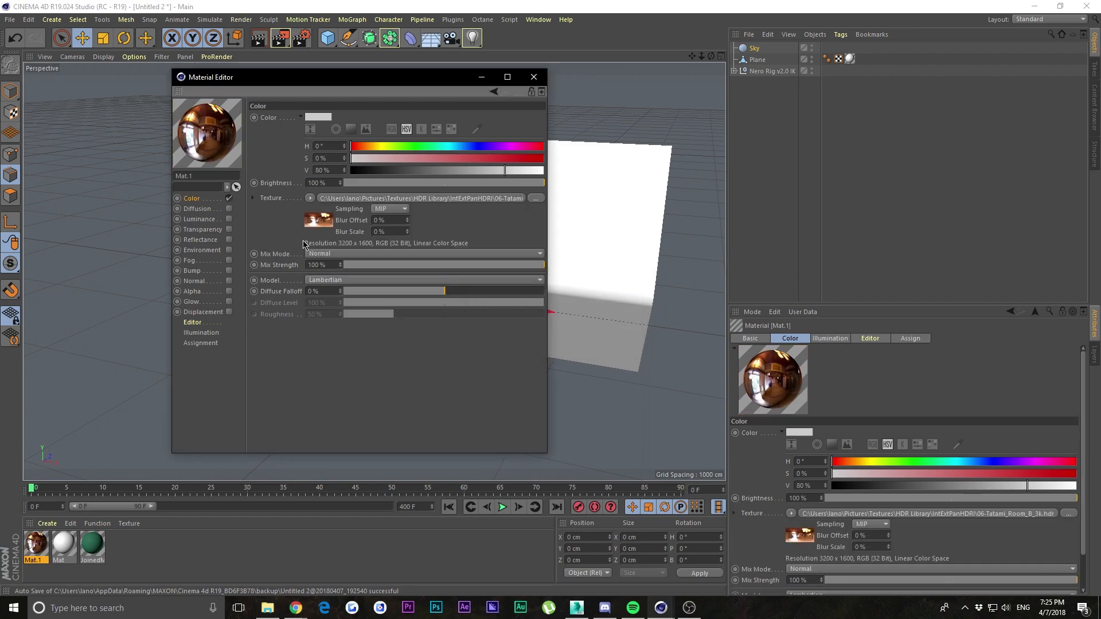
click(312, 199)
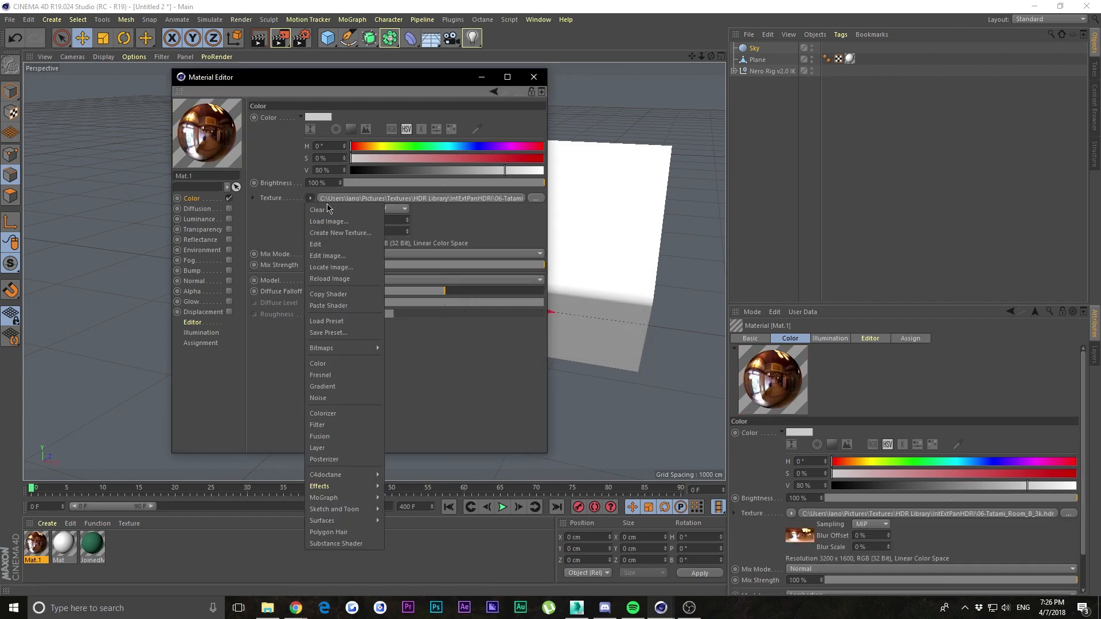
click(355, 209)
Load DS360_004_Ref.hdr from the IntExtPanHDRI folder as the sky material's colour texture
click(268, 609)
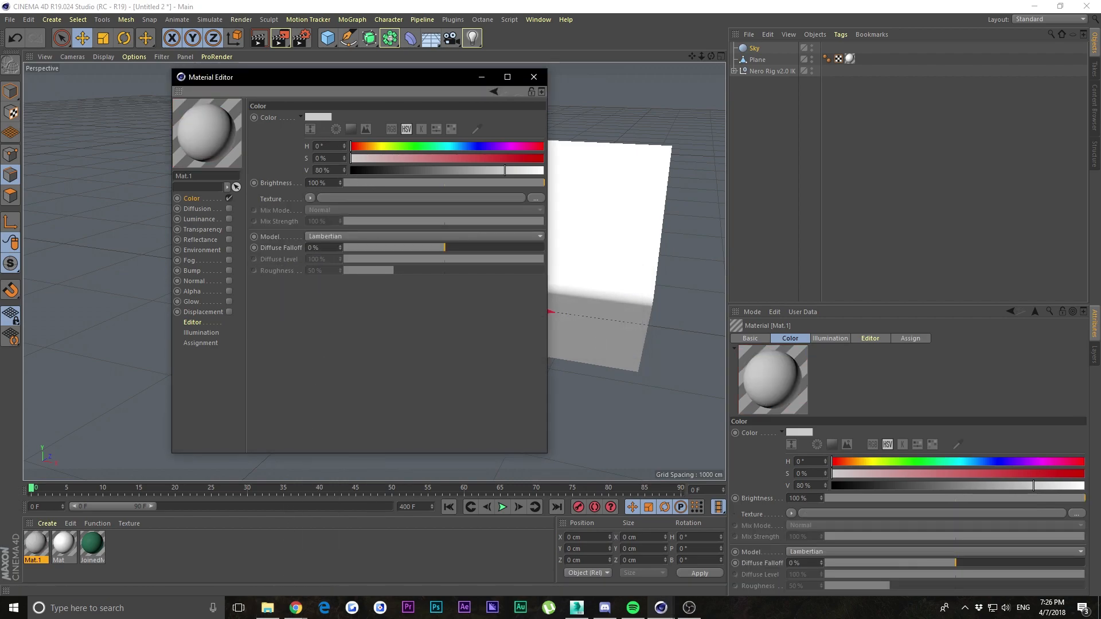
drag(707, 232, 386, 201)
click(602, 343)
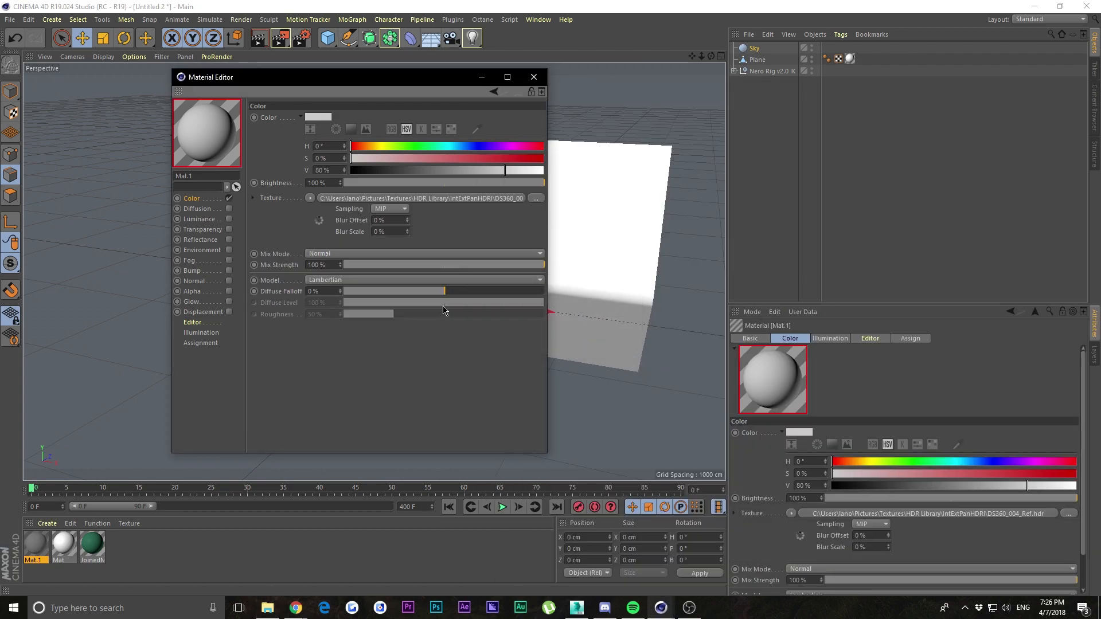
Open DS360_027_Ref.hdr in the Picture Viewer, examine the whole panorama and close the viewer
click(267, 607)
drag(765, 232, 400, 218)
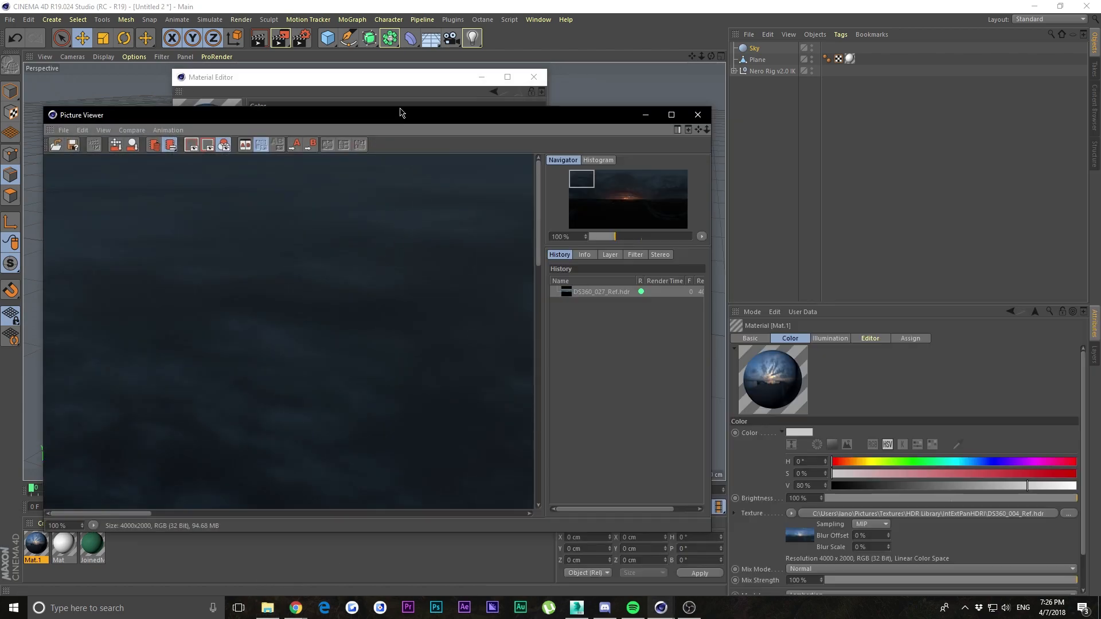
double_click(404, 115)
scroll(496, 263, down, 4)
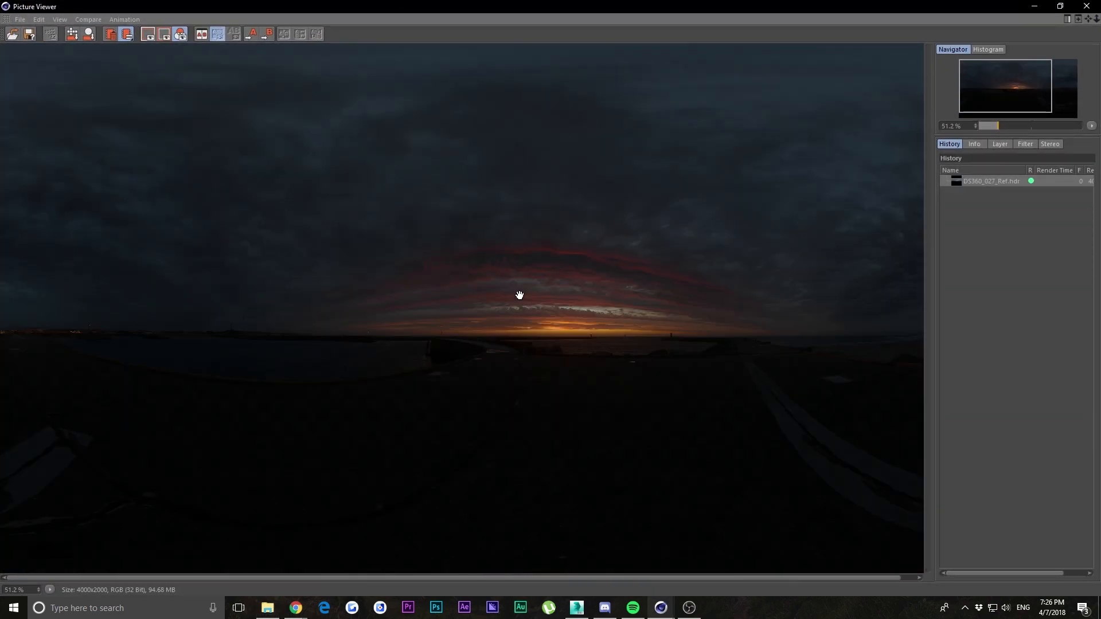
scroll(527, 289, up, 1)
click(1086, 5)
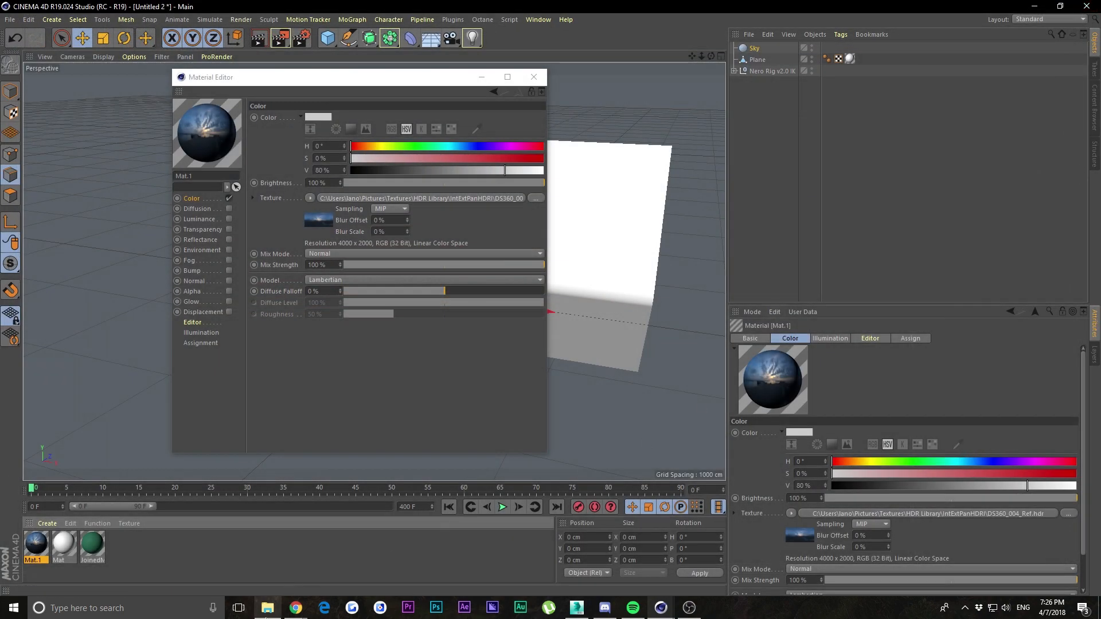
Replace the sky material's colour texture with EA0218_LL10AA.hdr
click(267, 607)
drag(827, 236, 344, 196)
click(615, 344)
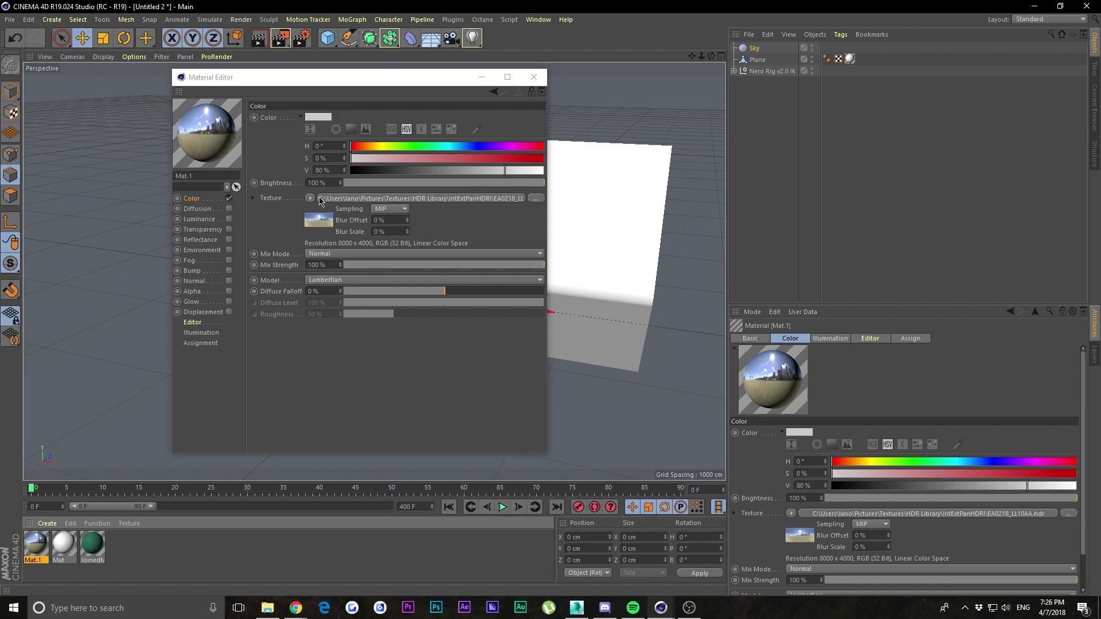
Try bringing EA0218_LL10BA.hdr into the scene, and undo the latest texture changes
click(267, 606)
drag(895, 218, 181, 177)
click(610, 347)
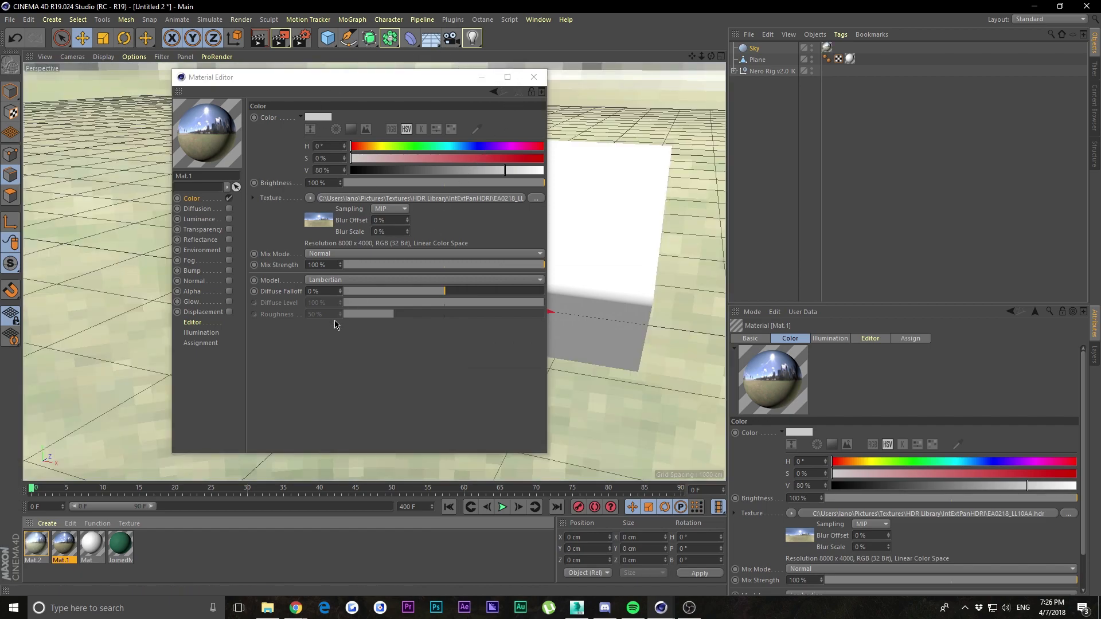
key(ctrl+z)
Load hdrvfx_chanc_1_n1_v3_3k_Ref.hdr as the sky material's colour texture and apply the material to the Sky object
click(268, 607)
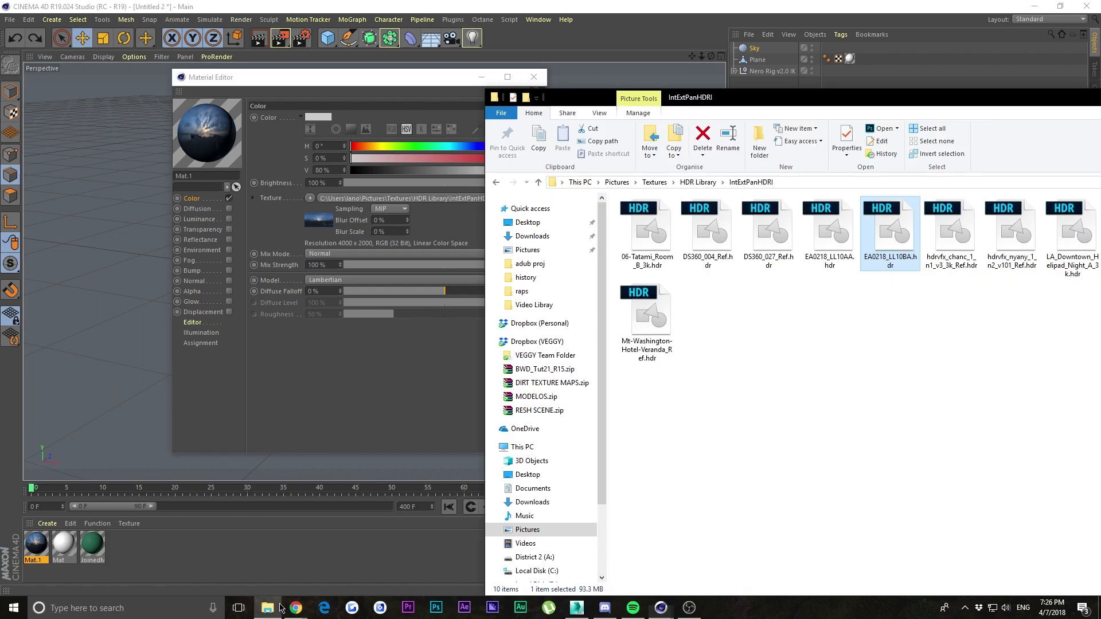
drag(951, 232, 433, 200)
click(628, 344)
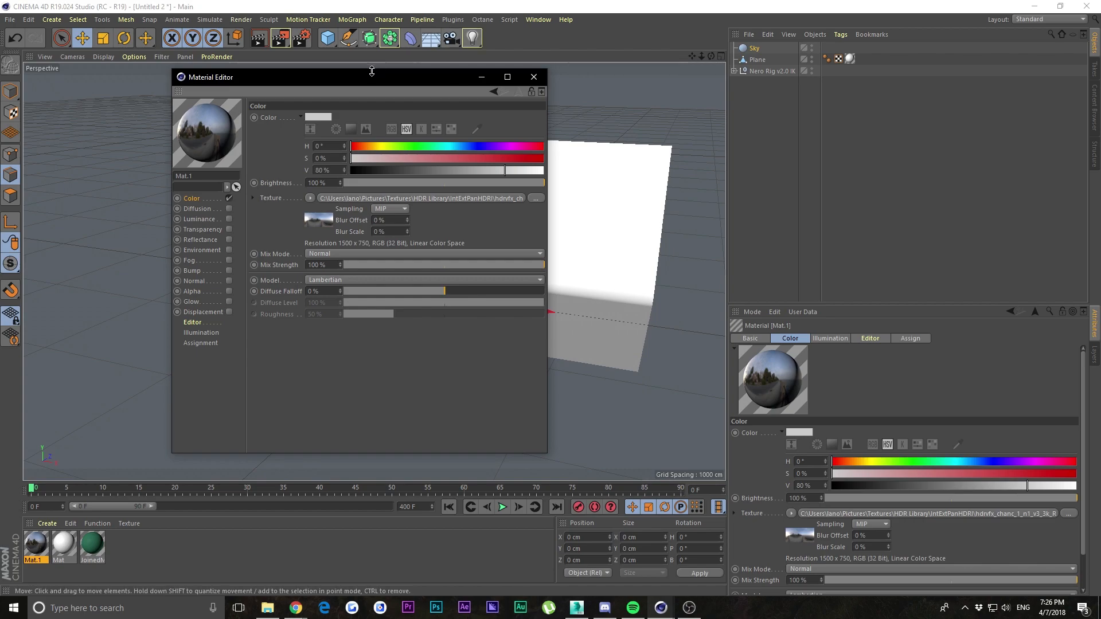
drag(373, 77, 439, 77)
click(599, 77)
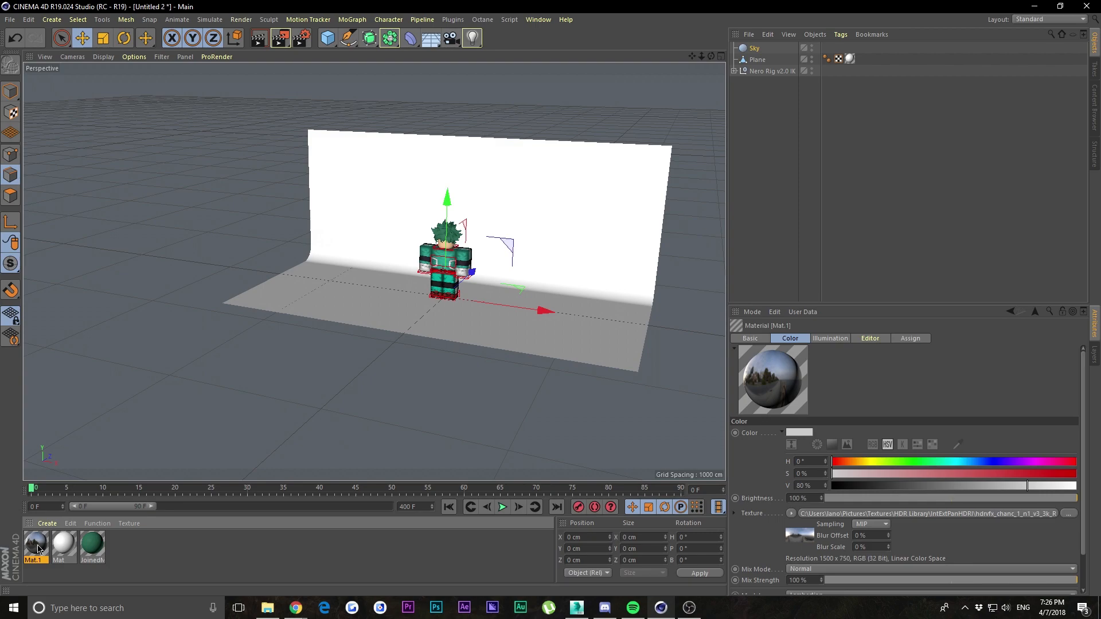
drag(38, 550, 756, 50)
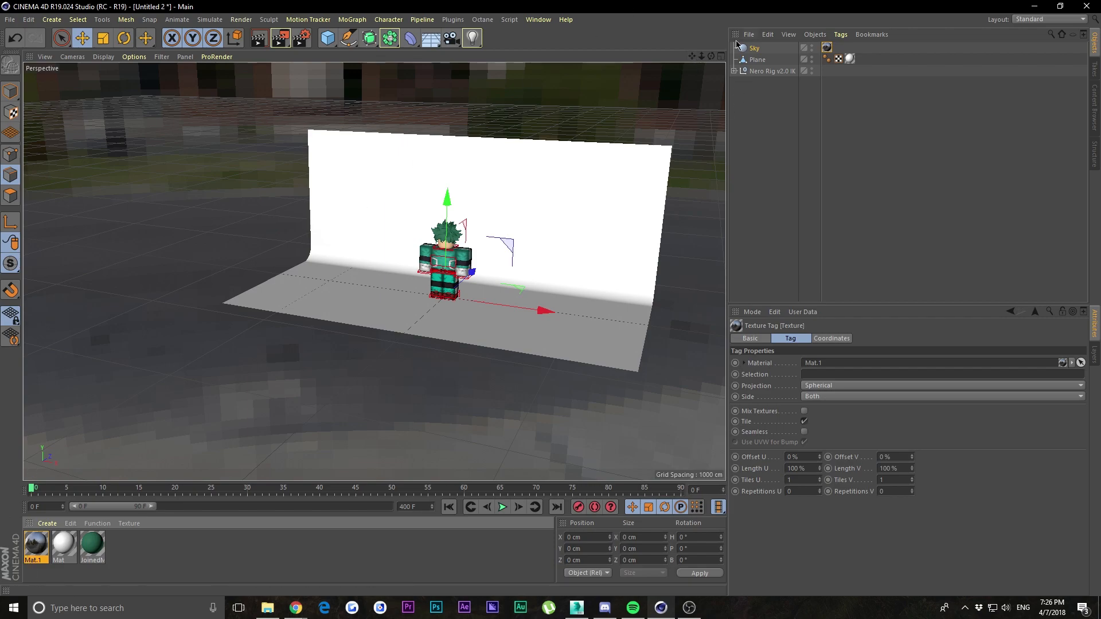
drag(711, 57, 187, 331)
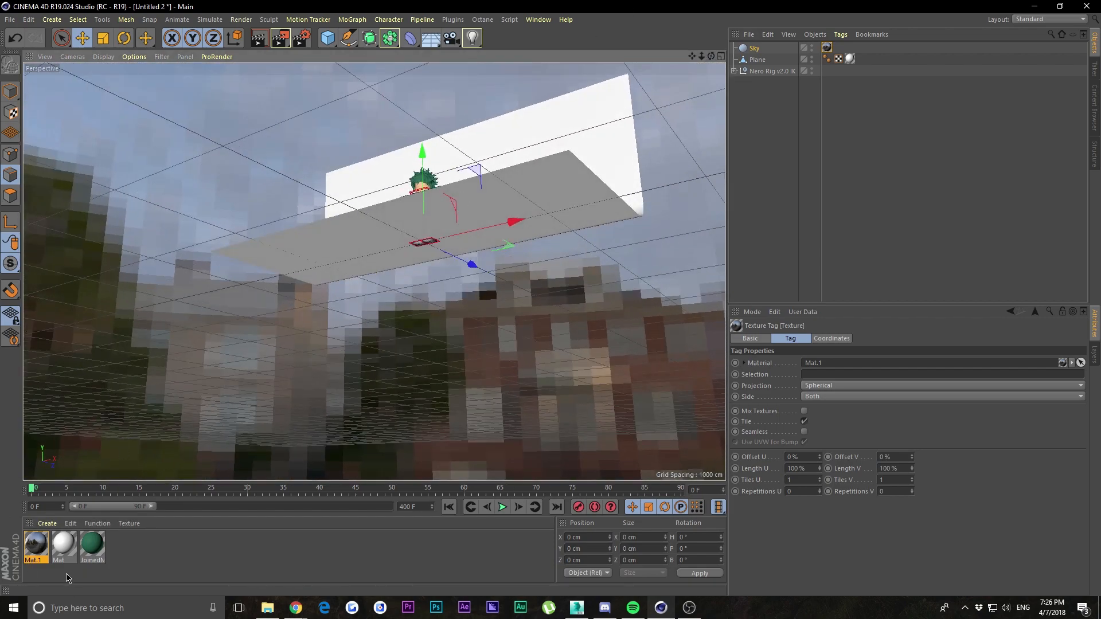
Set the sky material's viewport texture preview size to No Scaling
double_click(45, 551)
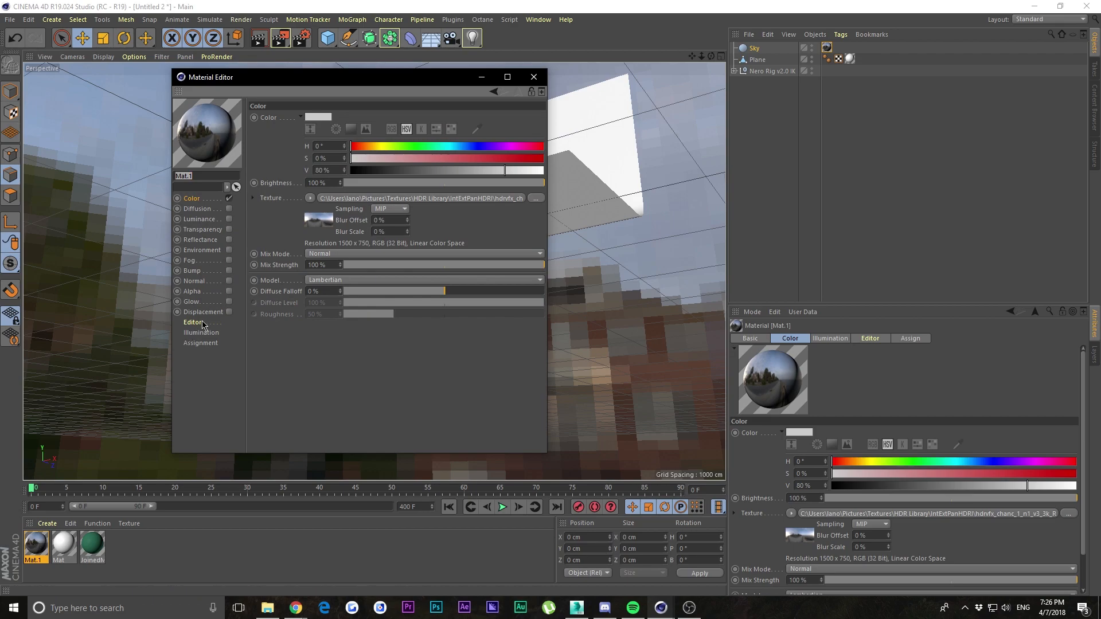
click(198, 322)
click(366, 127)
click(366, 150)
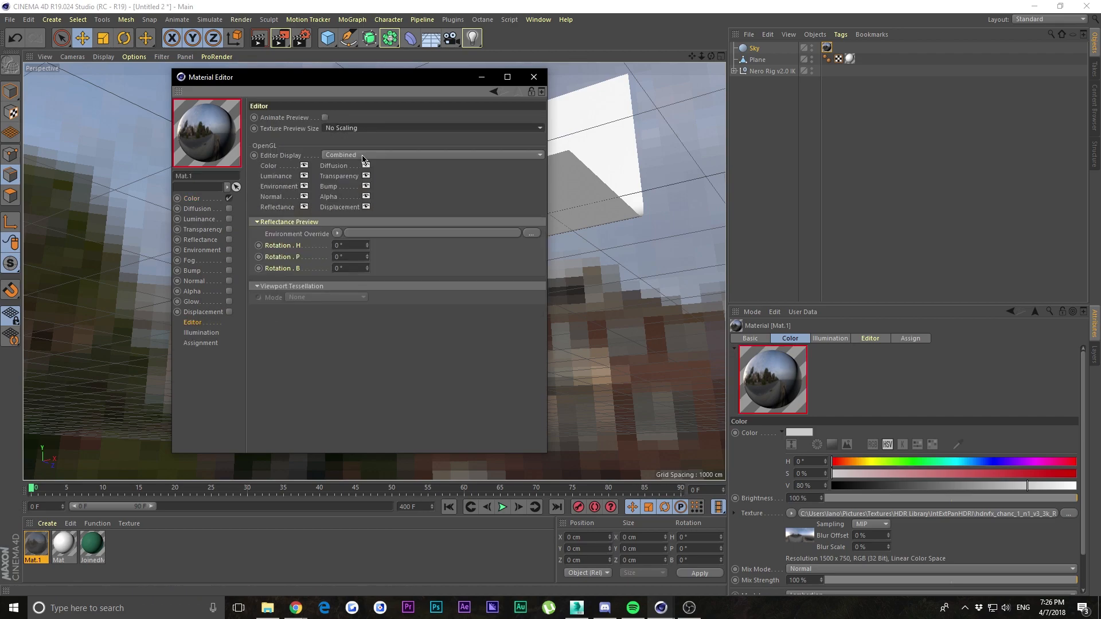
Close the material editor and add the Ambient Occlusion and Global Illumination effects to the render settings
click(212, 198)
click(533, 77)
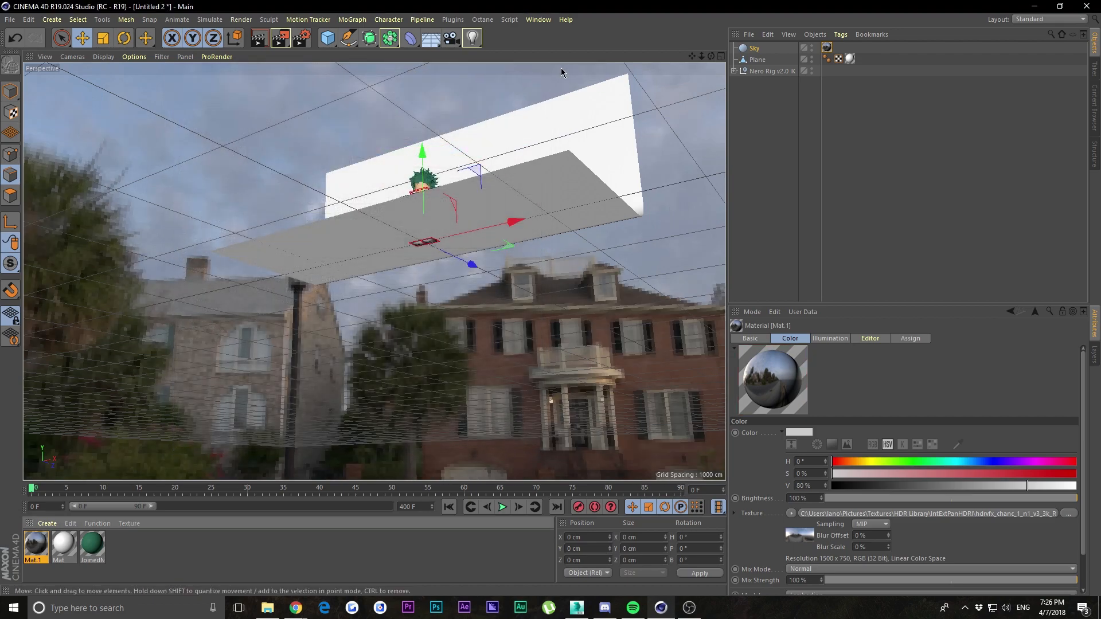
drag(711, 58, 373, 271)
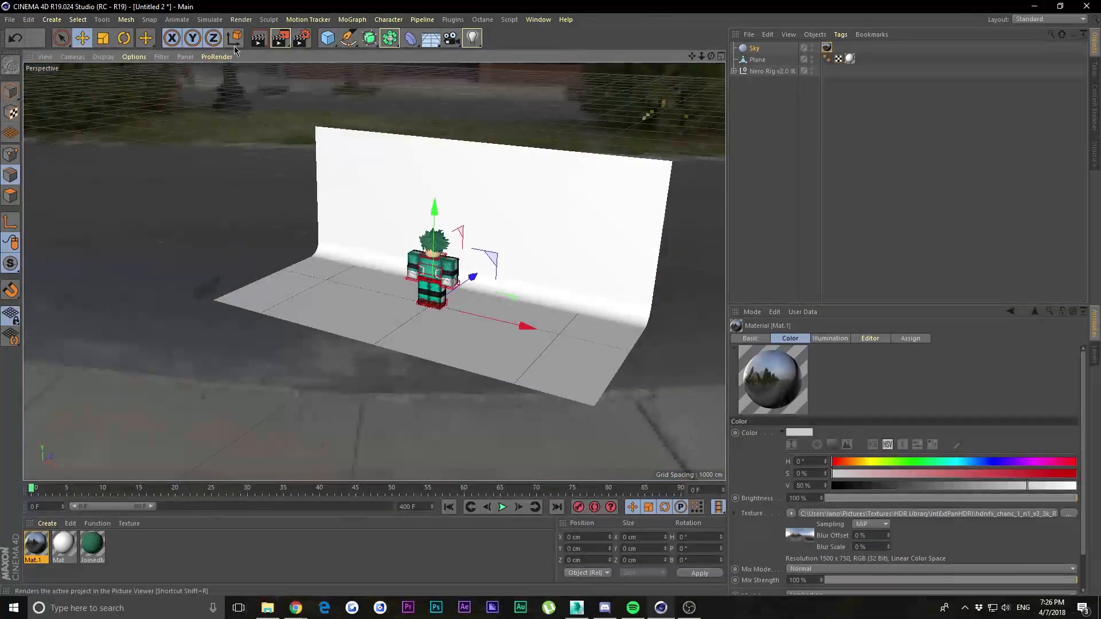
click(299, 39)
click(91, 212)
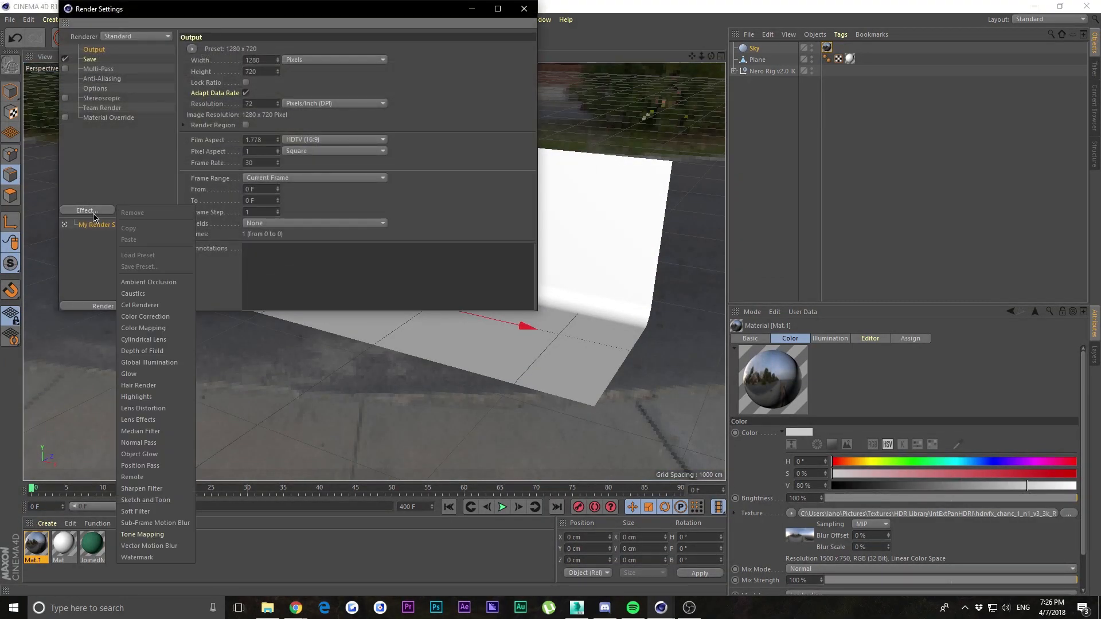
click(160, 281)
click(88, 210)
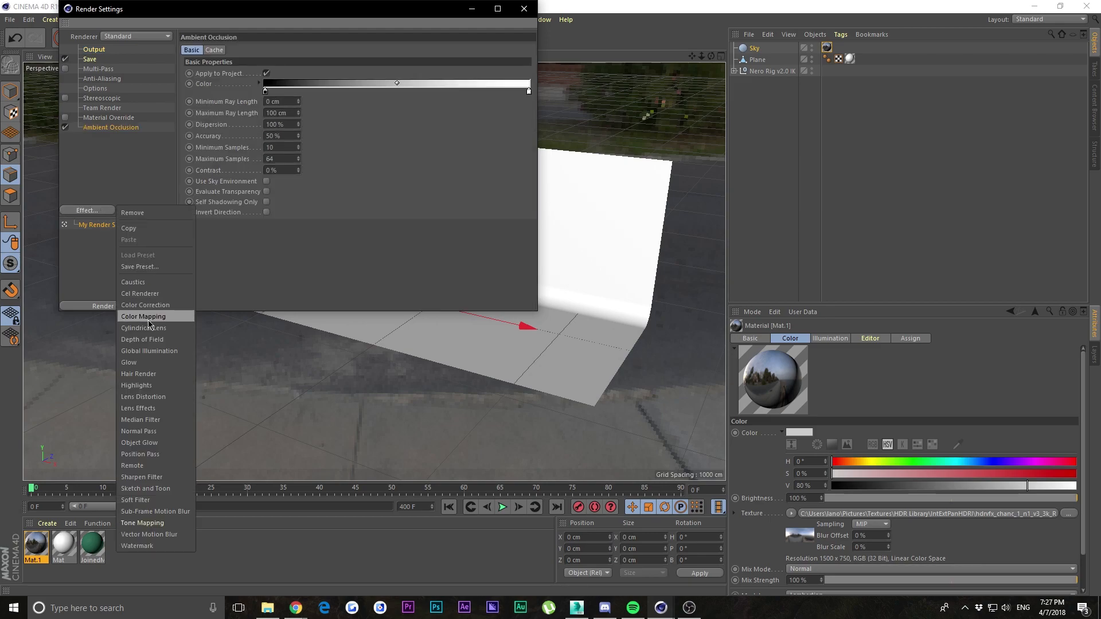
click(150, 350)
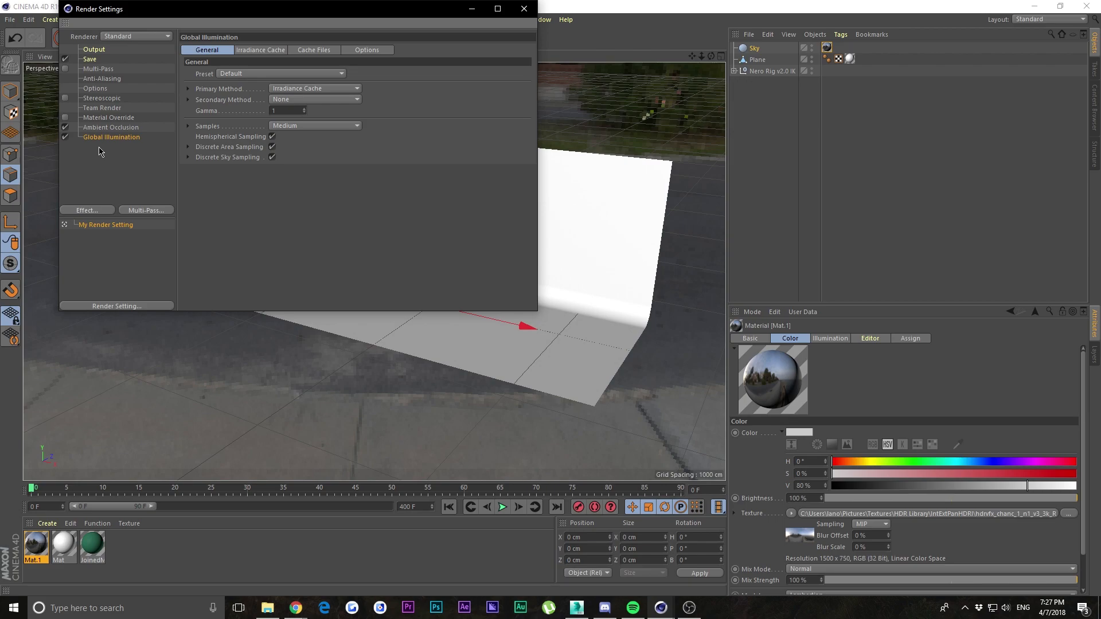
Render the view with Global Illumination disabled and again with it enabled to compare the lighting
click(67, 138)
drag(120, 1, 931, 190)
click(259, 38)
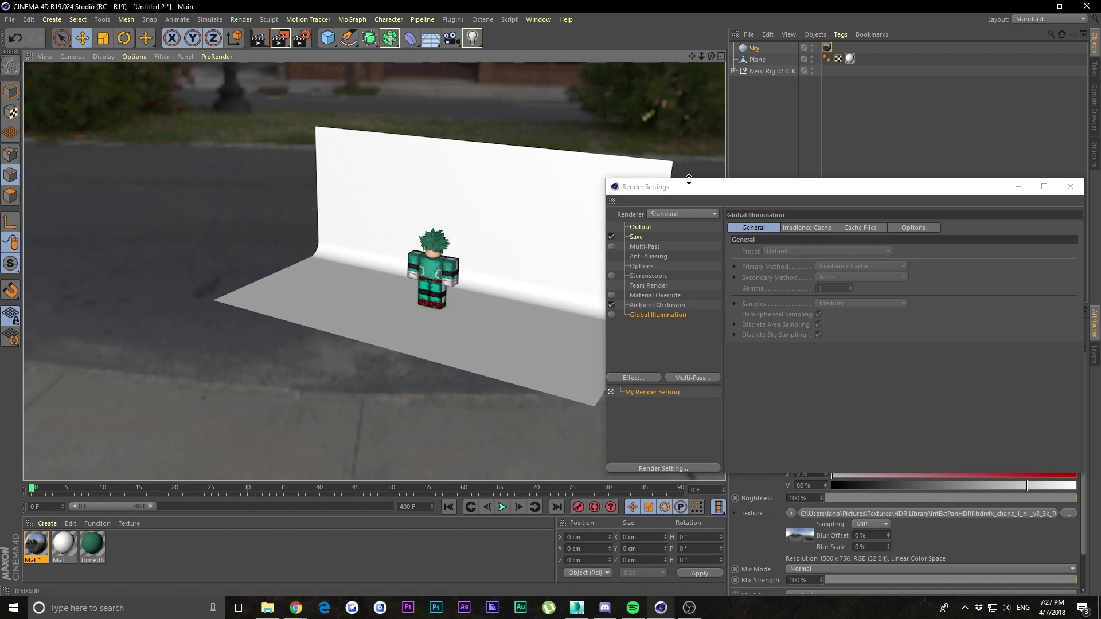
click(612, 314)
click(259, 38)
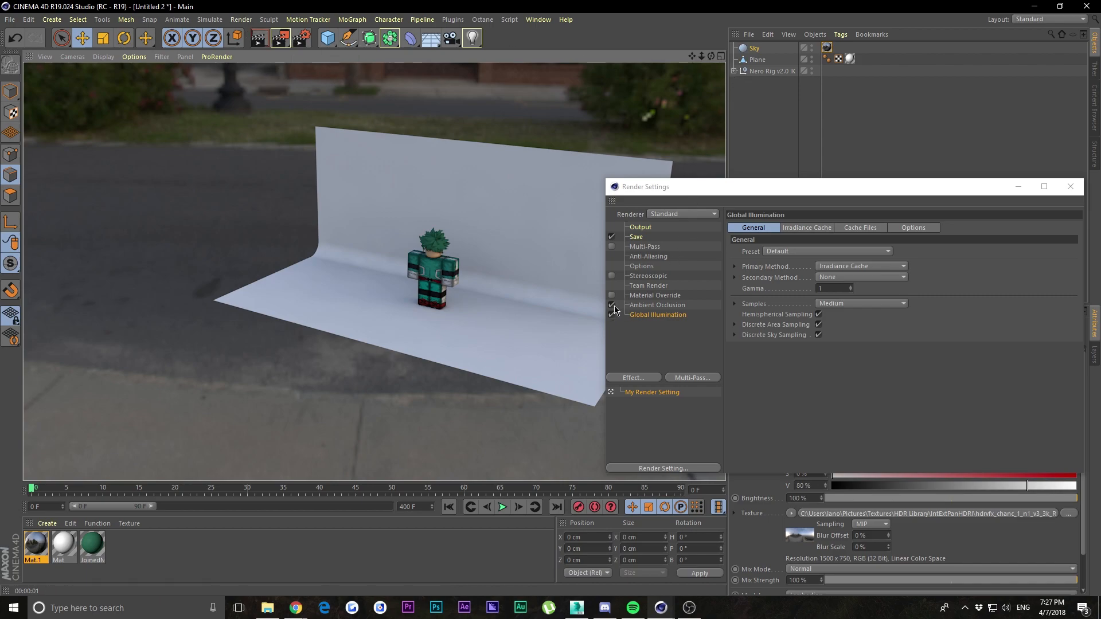
Set the Global Illumination preset to Object Visualization - High and close the render settings
click(711, 303)
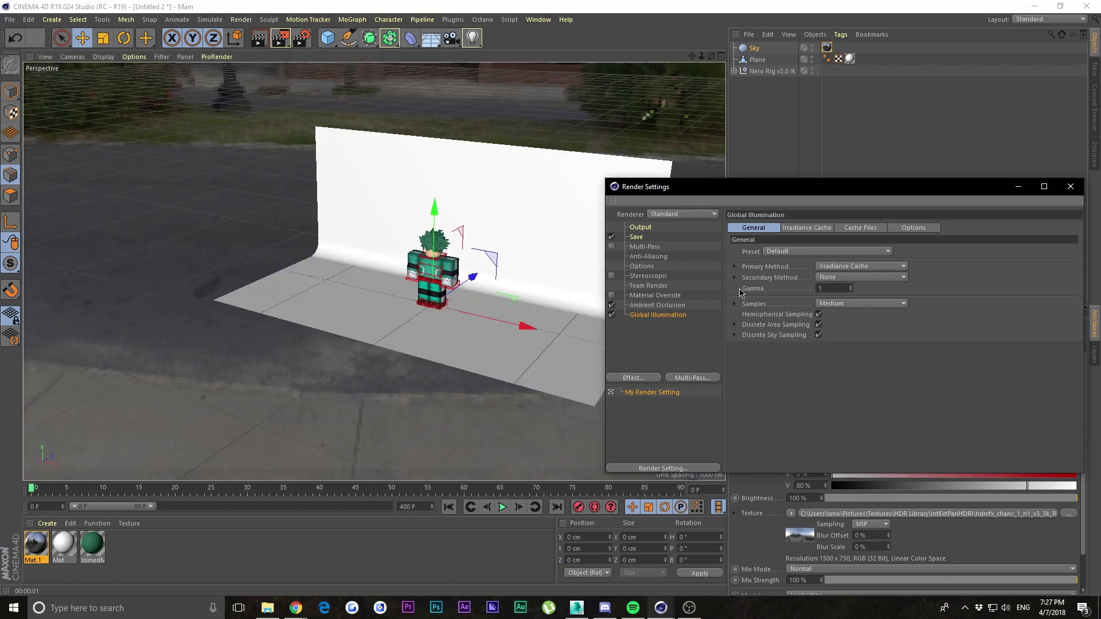
click(815, 254)
click(814, 253)
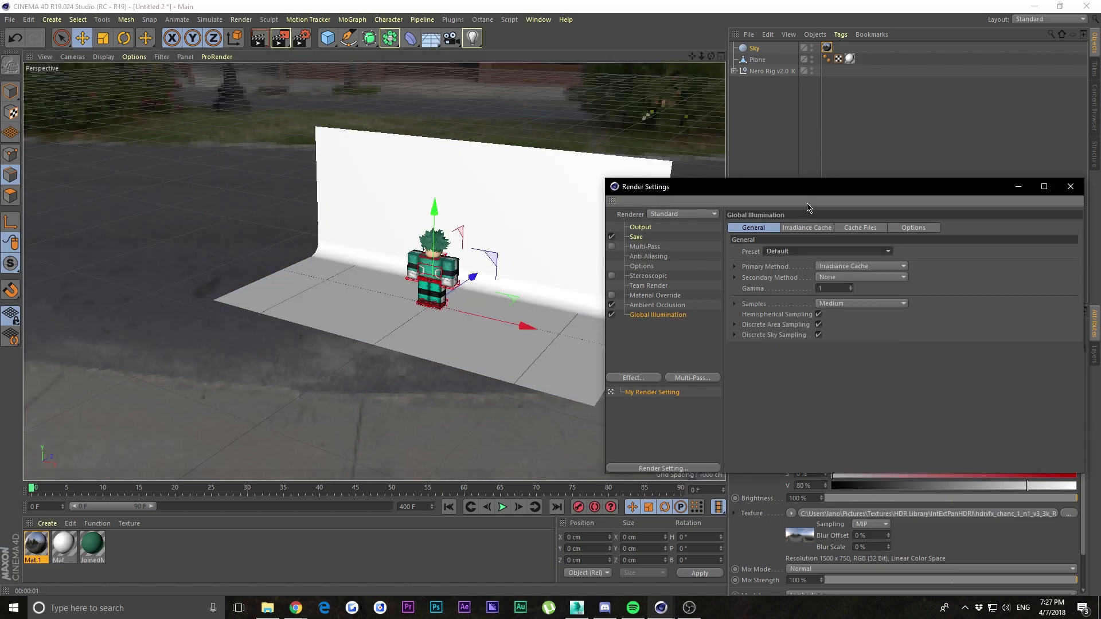
click(795, 254)
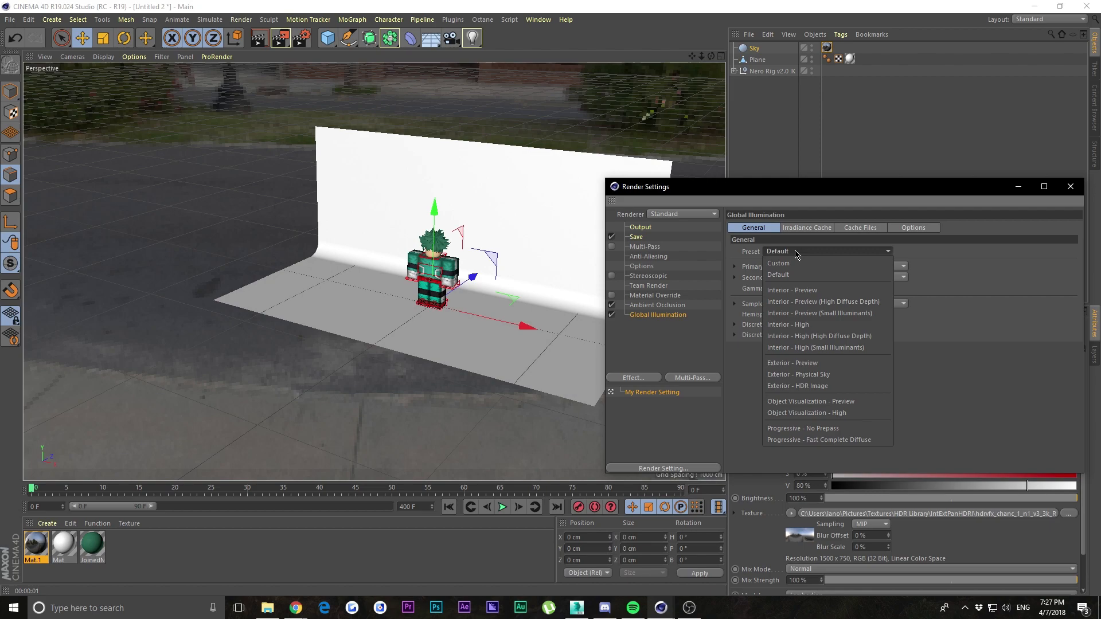
click(802, 413)
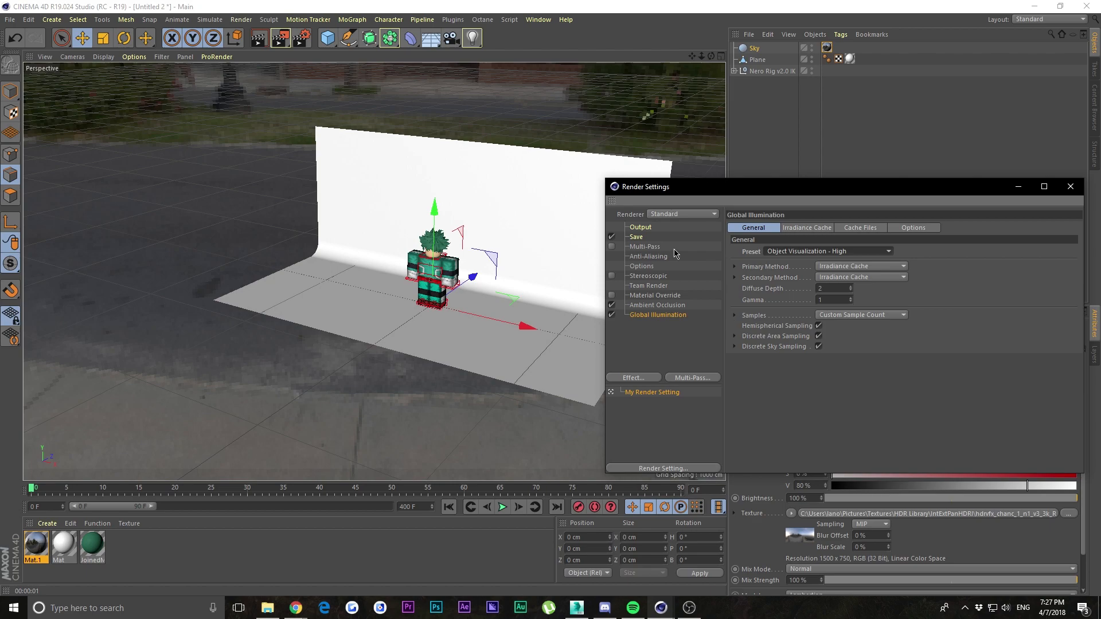
click(825, 253)
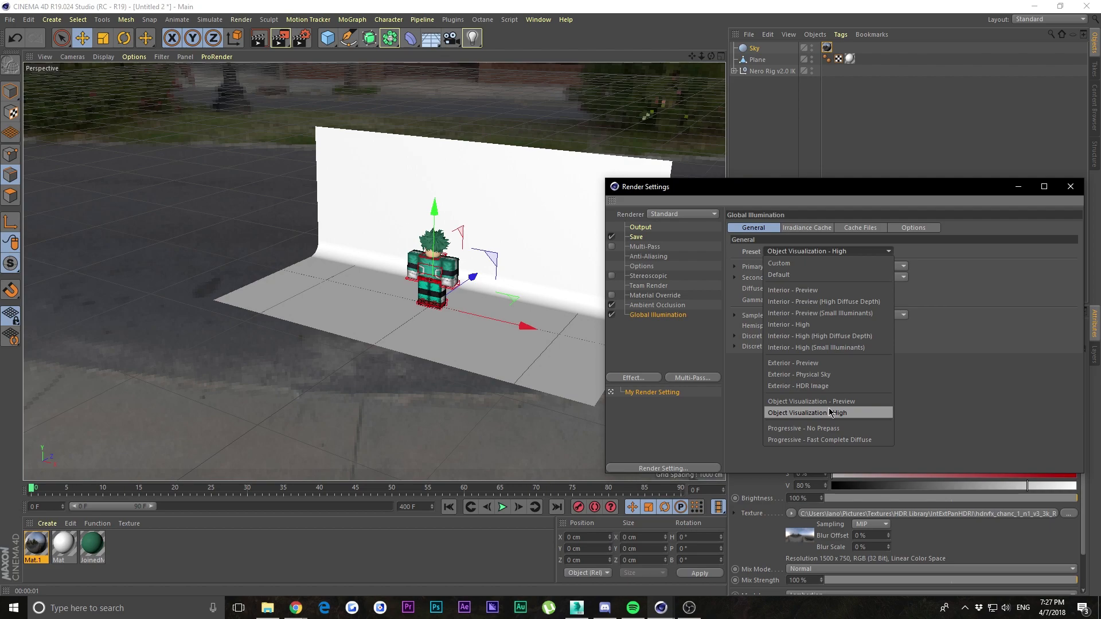
click(942, 378)
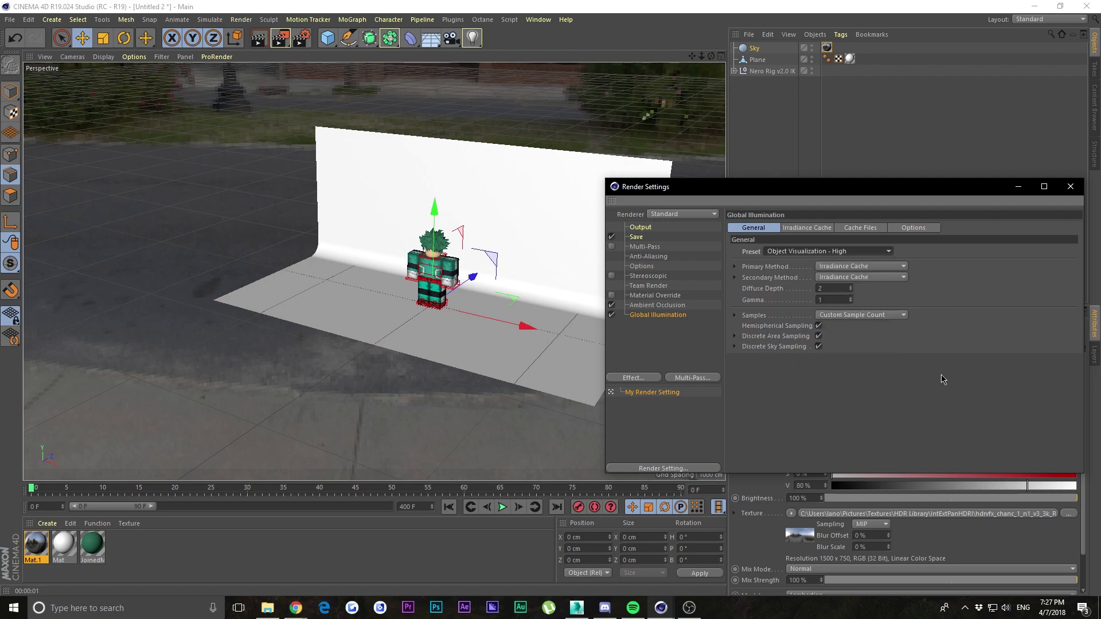
click(812, 252)
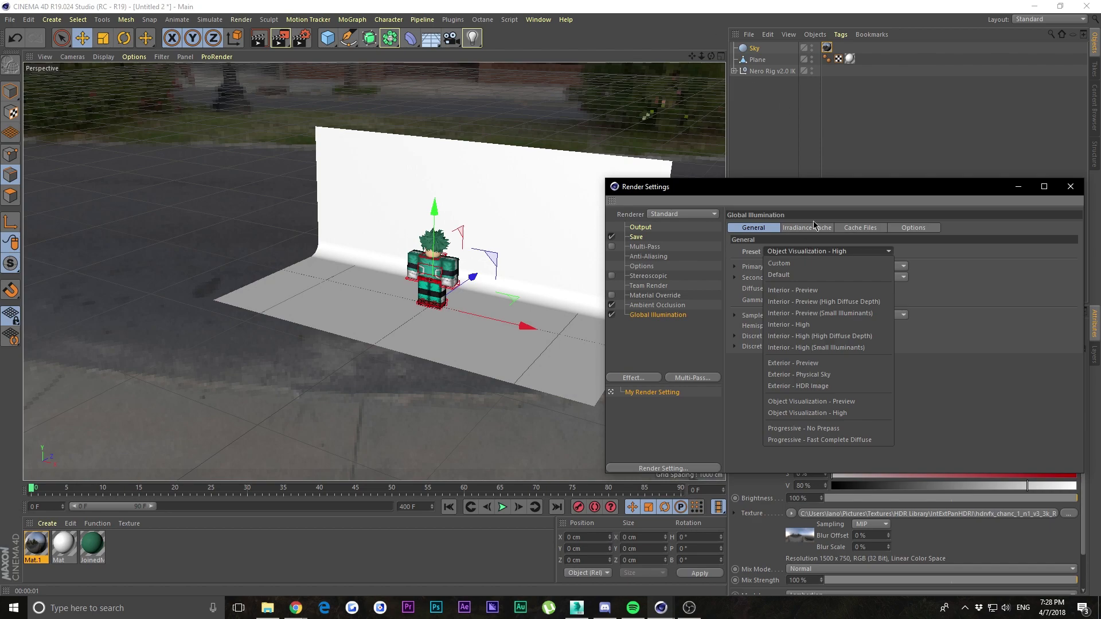
click(966, 319)
drag(788, 192, 559, 187)
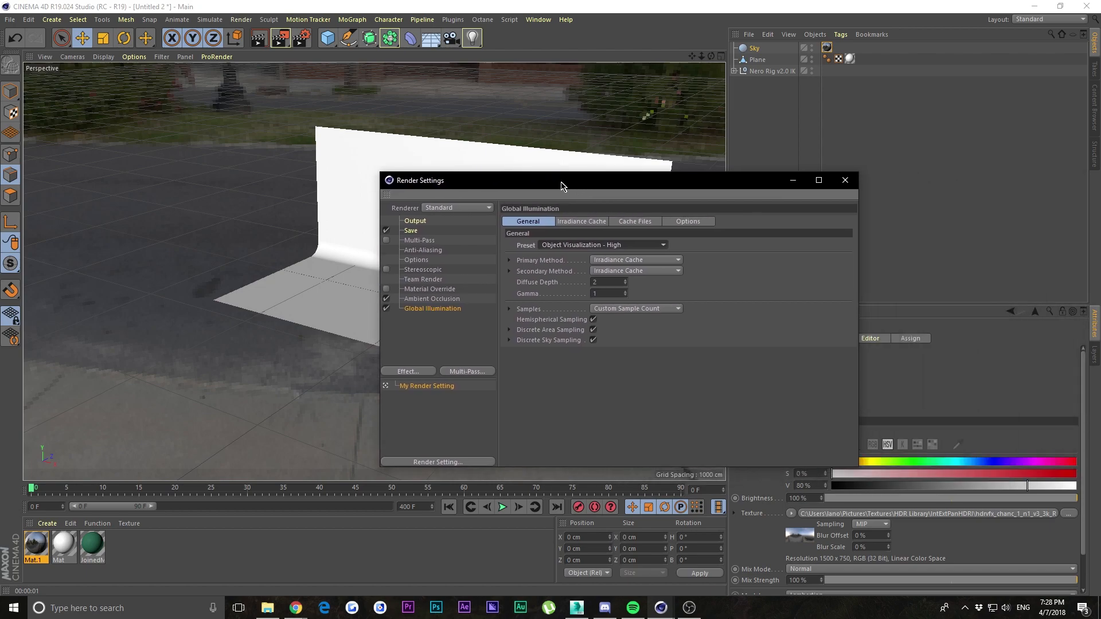
click(828, 185)
Frame the whole character from the front against the white backdrop and create a standard Camera from that view
drag(711, 55, 771, 56)
drag(692, 57, 445, 200)
drag(711, 56, 690, 31)
drag(692, 56, 724, 55)
drag(697, 57, 701, 57)
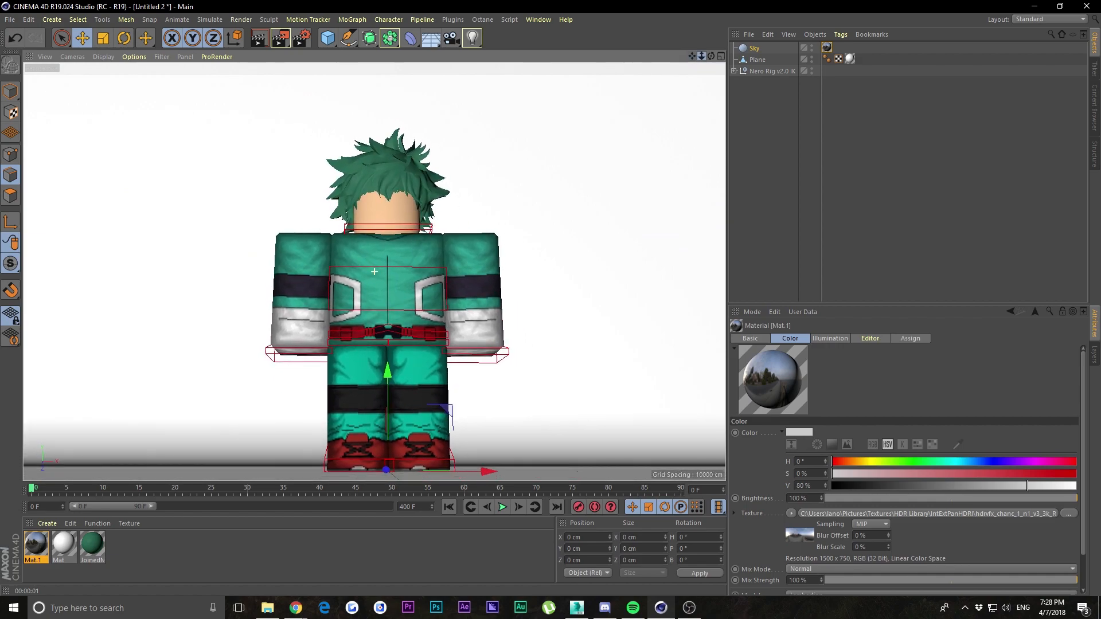
click(51, 19)
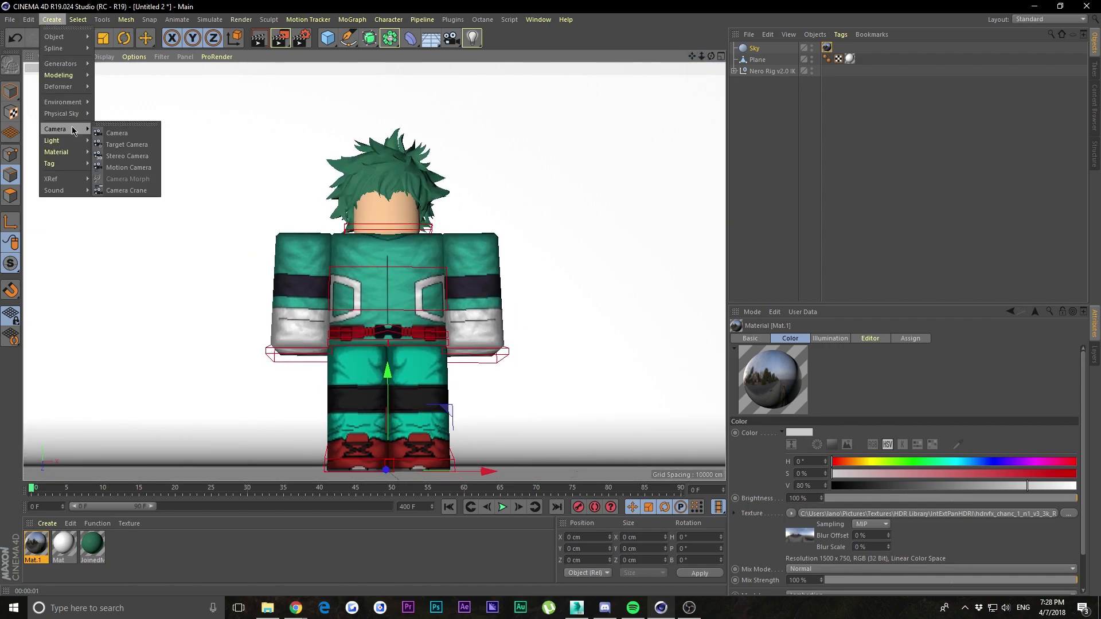
click(52, 20)
click(52, 19)
mouse_move(58, 129)
click(118, 130)
Add a Protection tag to the camera to lock its position and rotation
right_click(762, 52)
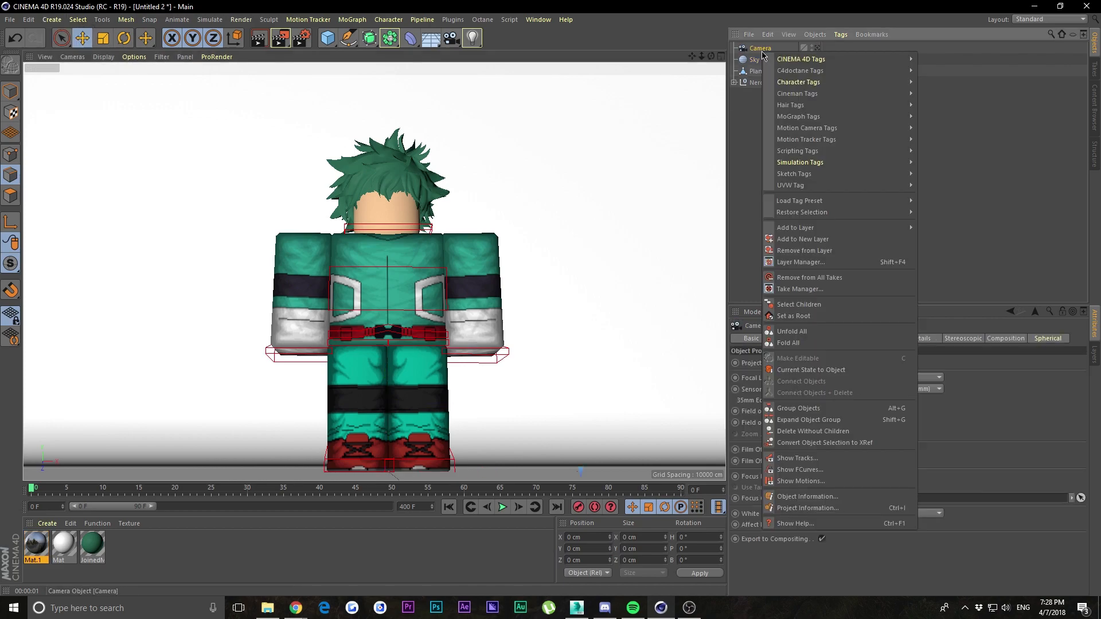
mouse_move(802, 59)
click(757, 47)
right_click(757, 50)
mouse_move(789, 60)
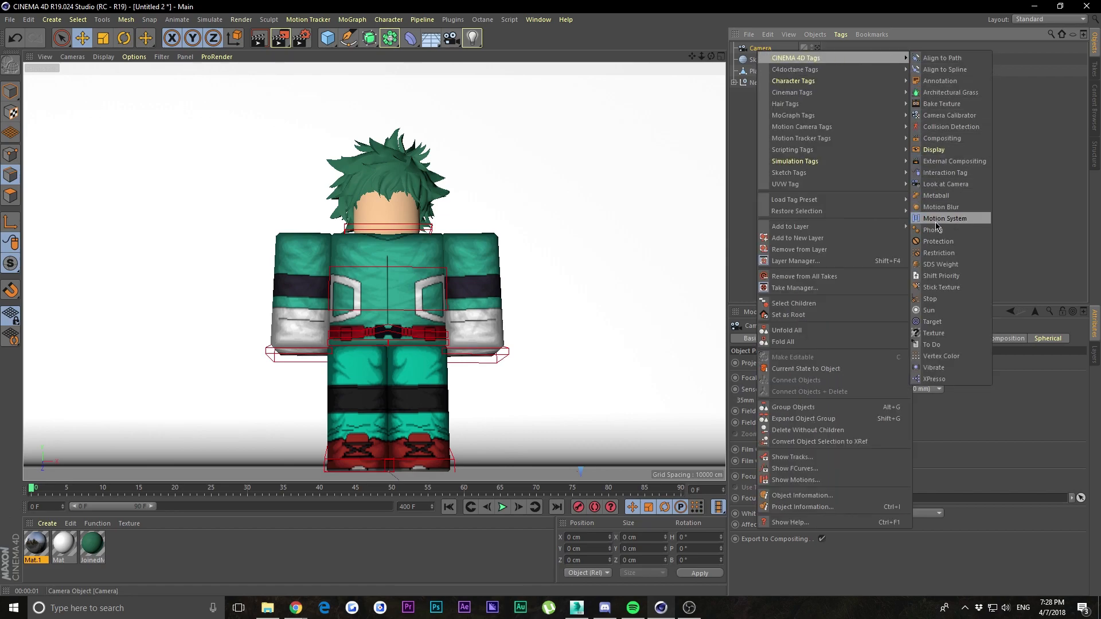
click(938, 241)
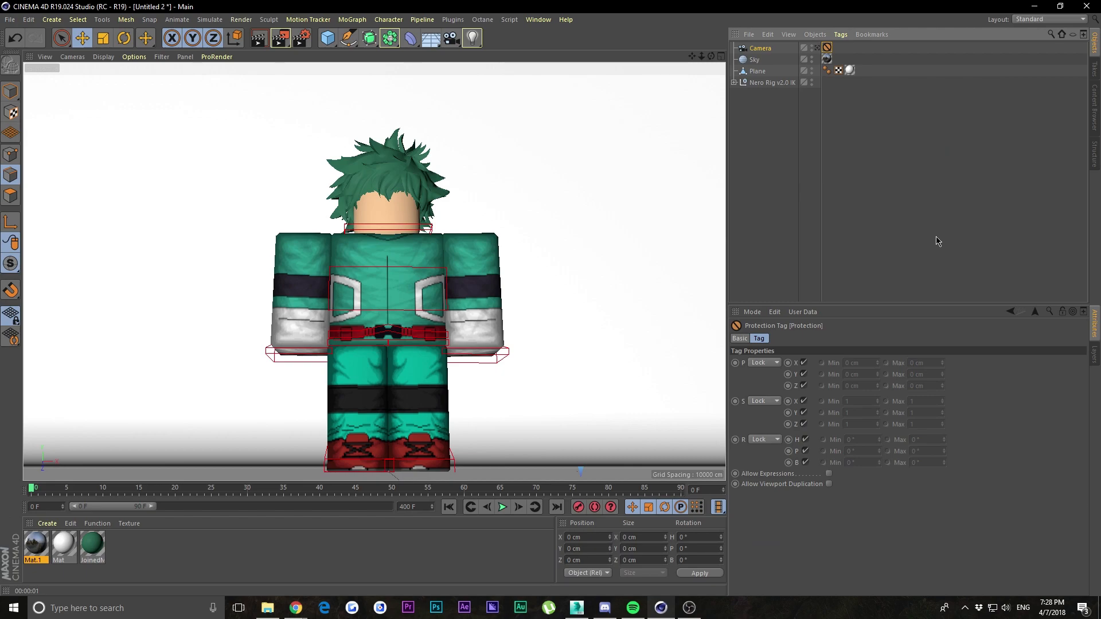
Switch between the protected camera's view and the free perspective view to compare how each can be moved
drag(692, 56, 700, 80)
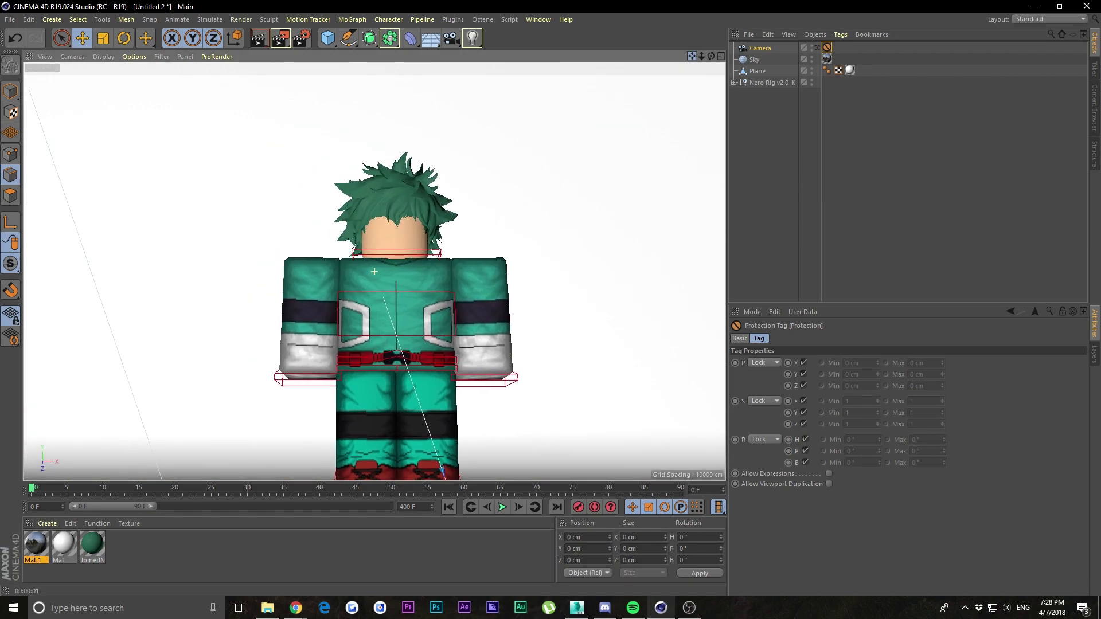
click(815, 50)
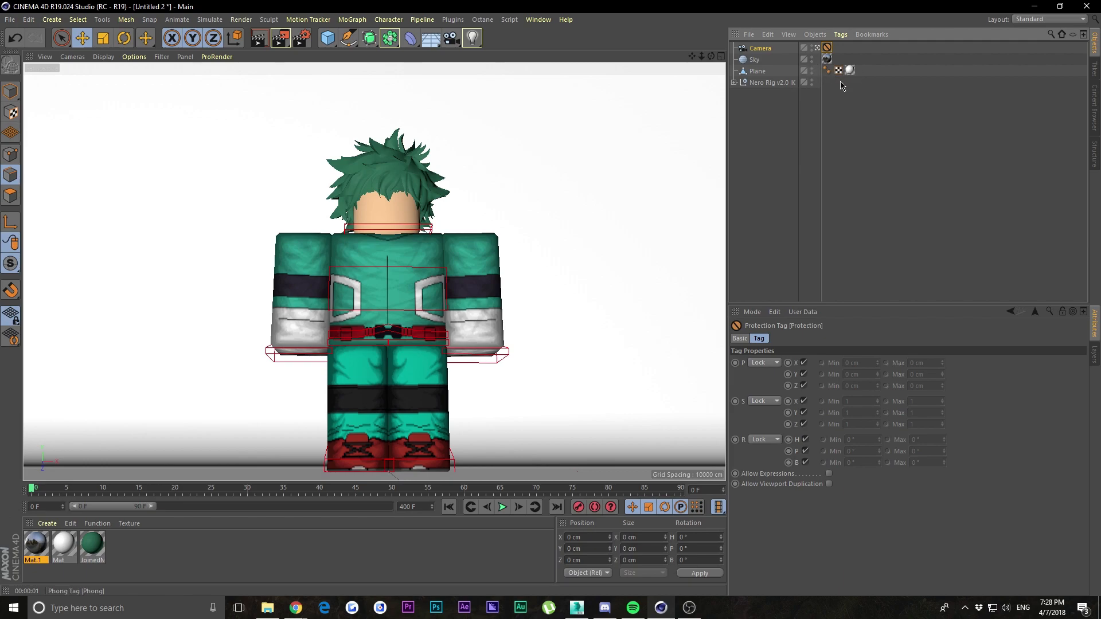
click(817, 49)
click(817, 50)
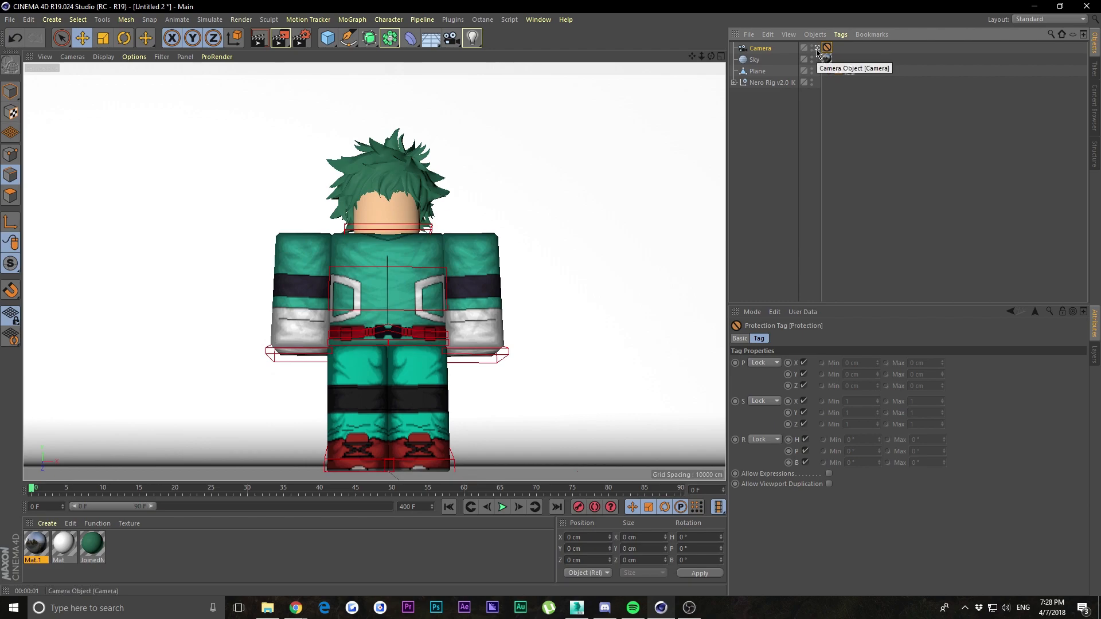
click(817, 50)
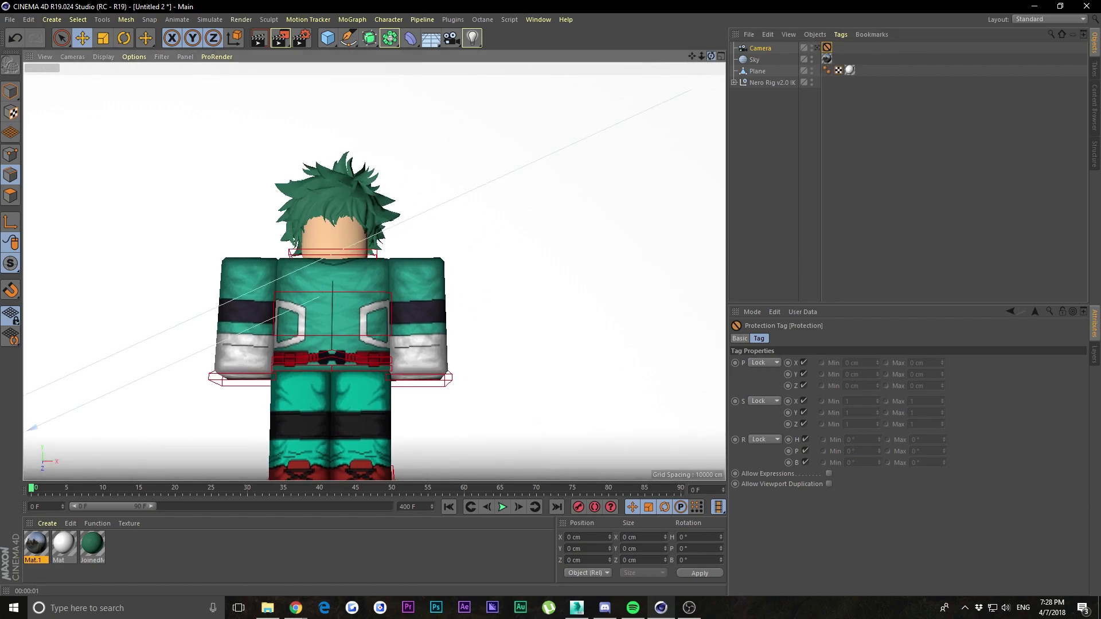
drag(711, 57, 714, 57)
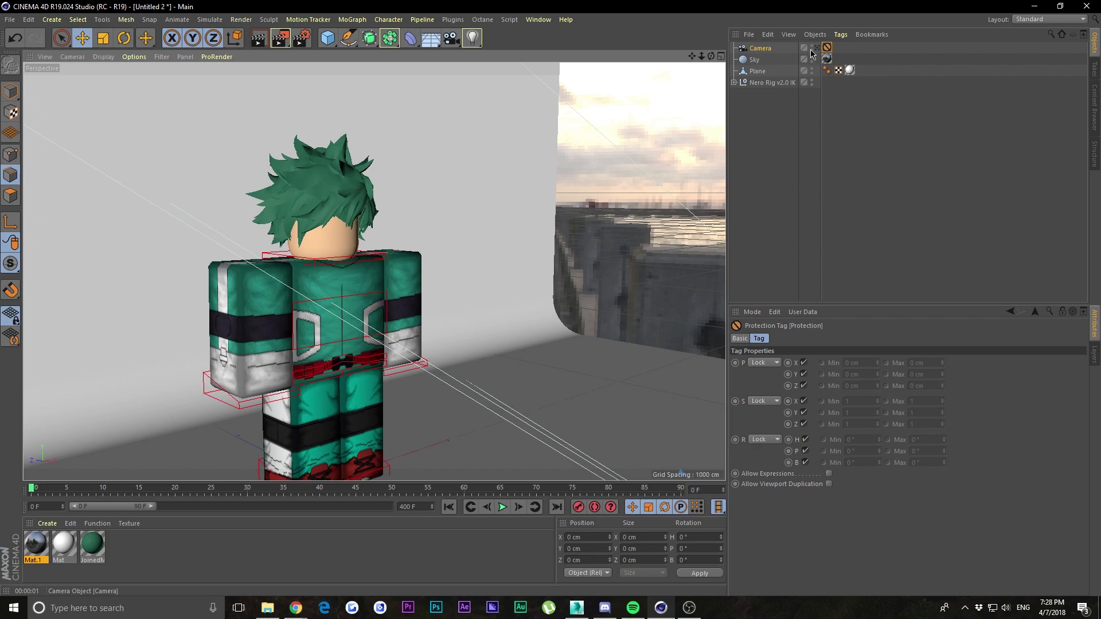
Delete the camera's Protection tag and undo the deletion
click(825, 46)
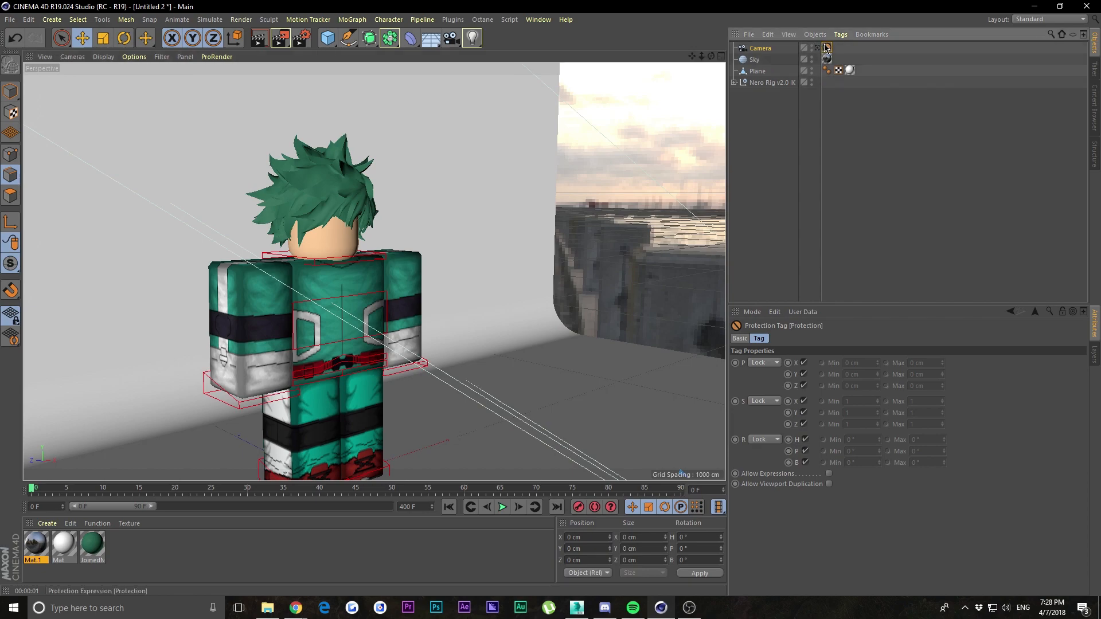
key(Delete)
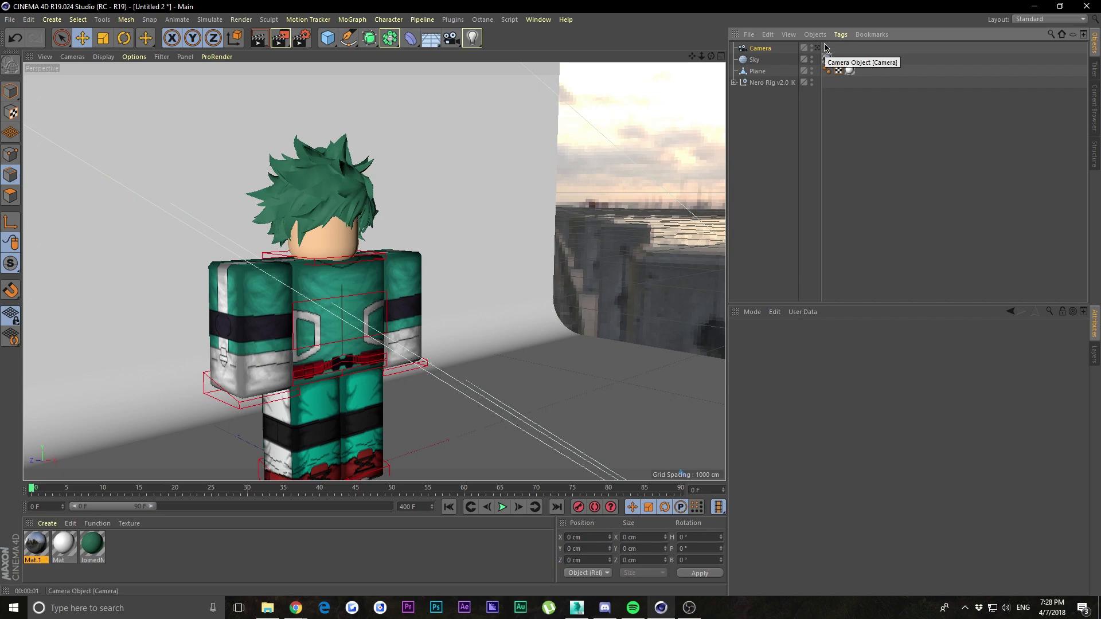
key(ctrl+z)
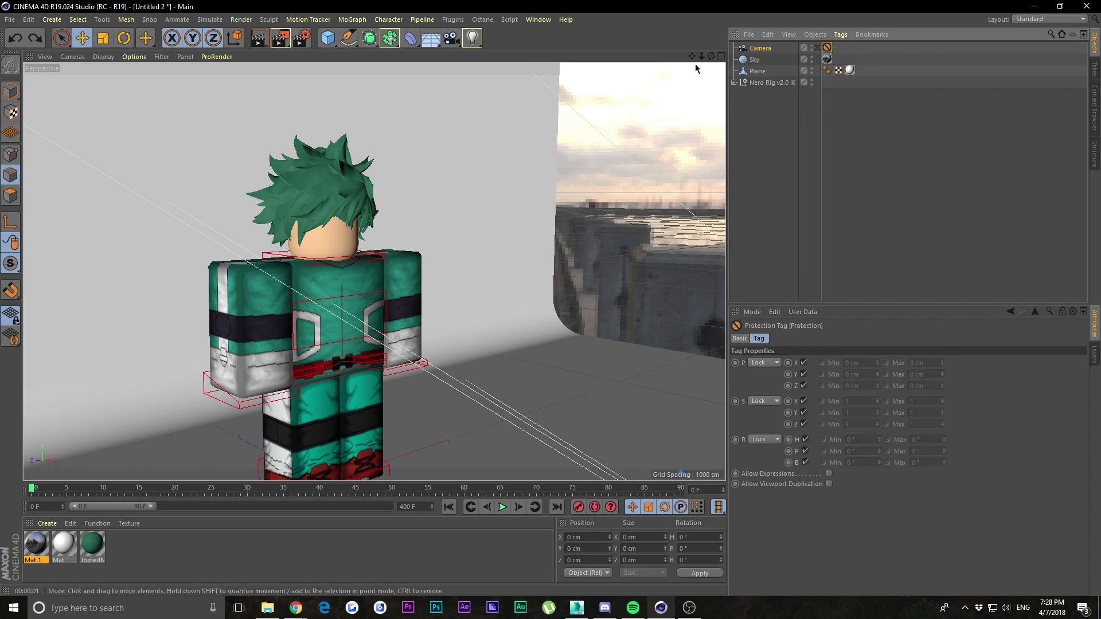
Rotate the whole Nero Rig slightly to one side and look through the camera
drag(710, 63, 700, 68)
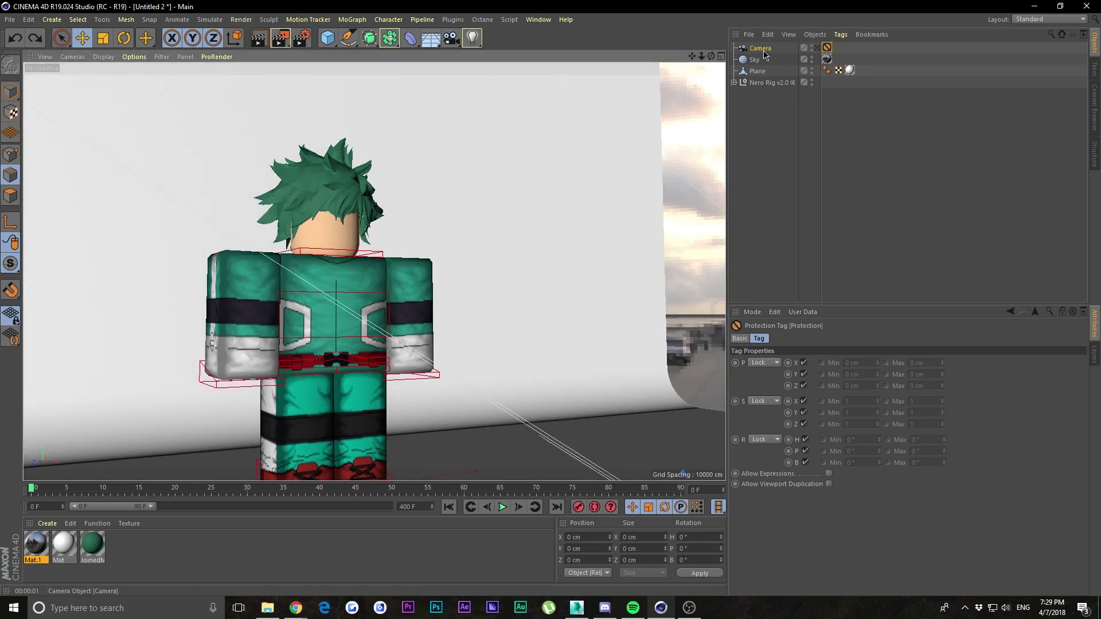
click(362, 260)
drag(711, 56, 704, 60)
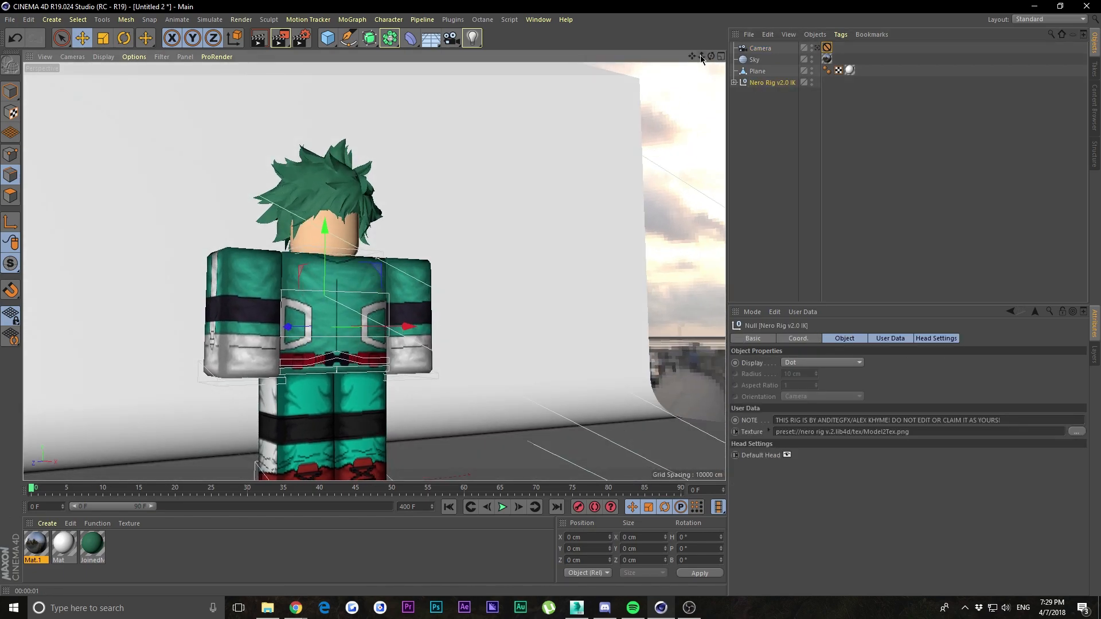
drag(692, 55, 692, 56)
key(r)
drag(340, 262, 363, 273)
key(ctrl+z)
click(817, 47)
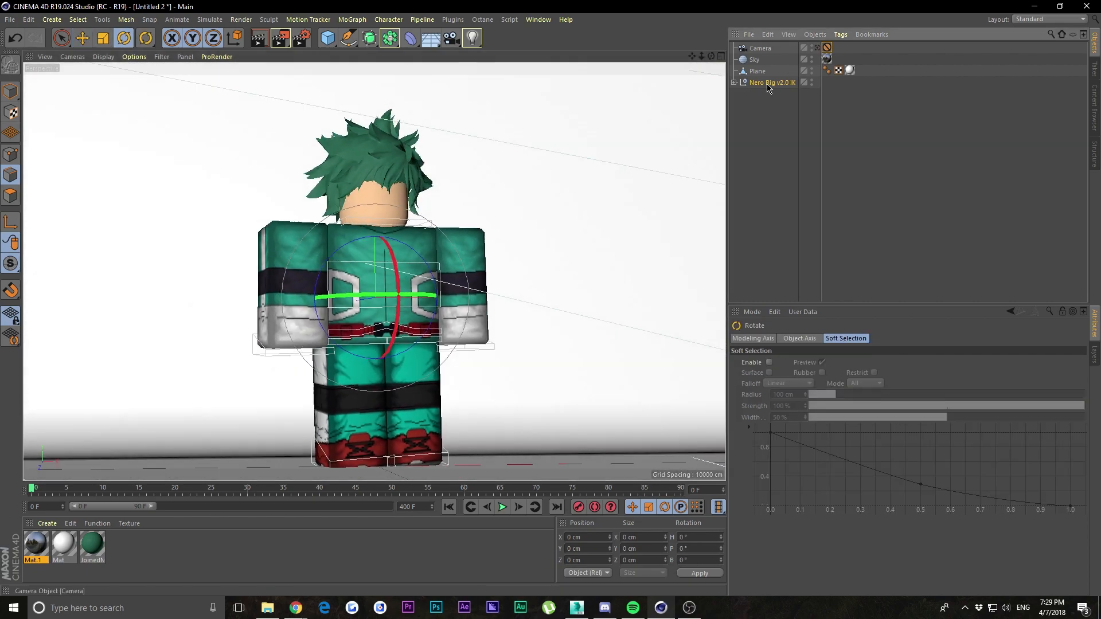
key(e)
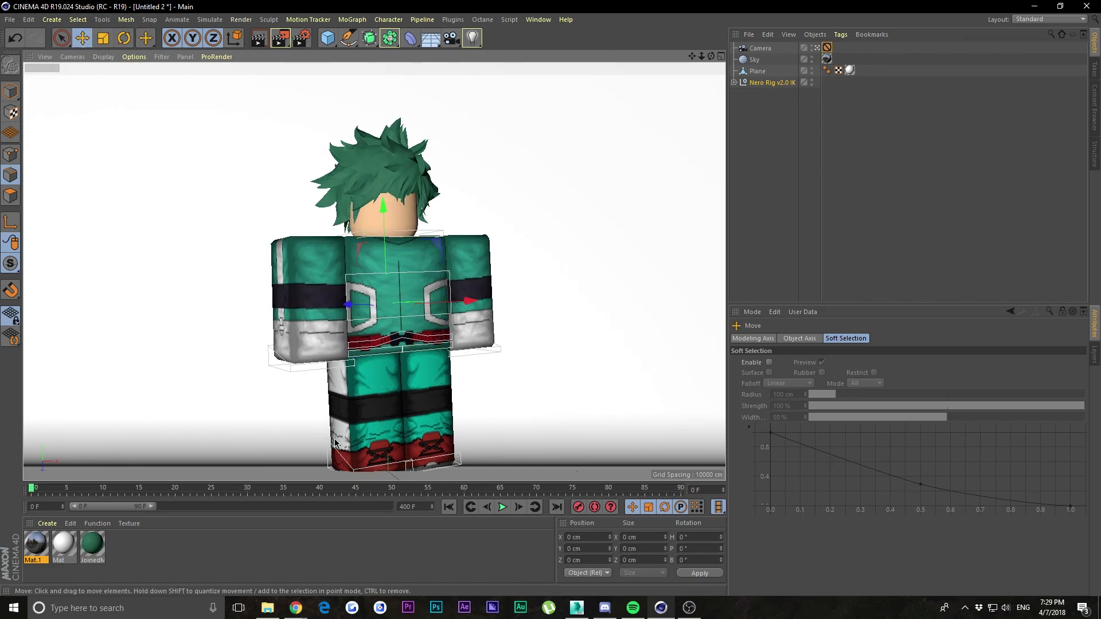
Deselect the rig, undo the accidental change and switch to Model mode for posing
click(870, 187)
click(416, 436)
key(ctrl+z)
click(11, 196)
click(11, 91)
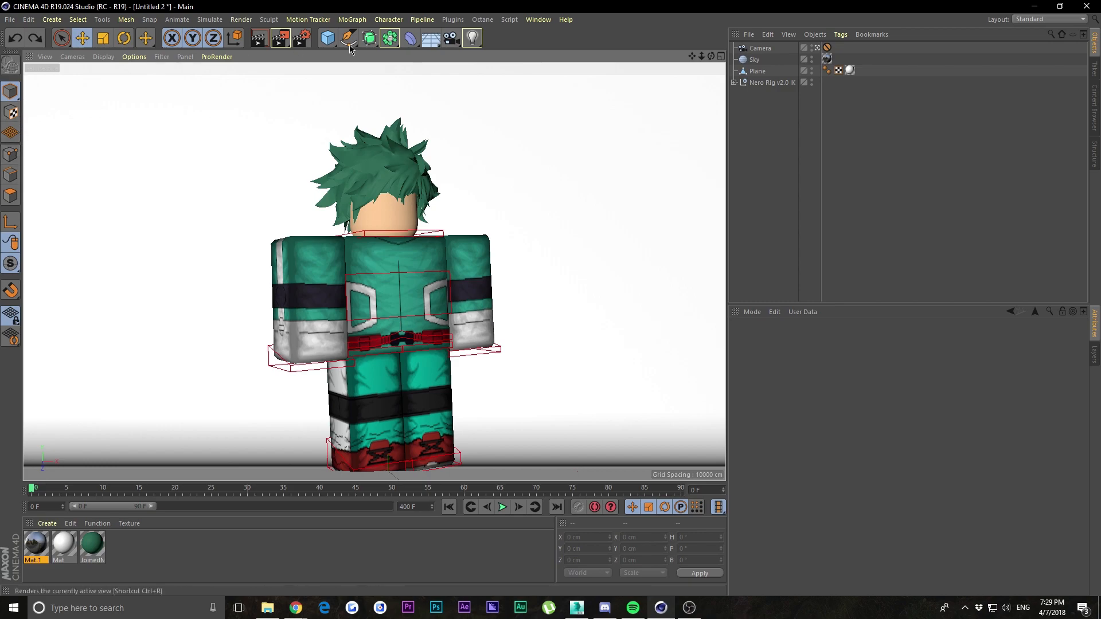
Move the left and right leg controllers apart to put the character in a wider stance
click(318, 464)
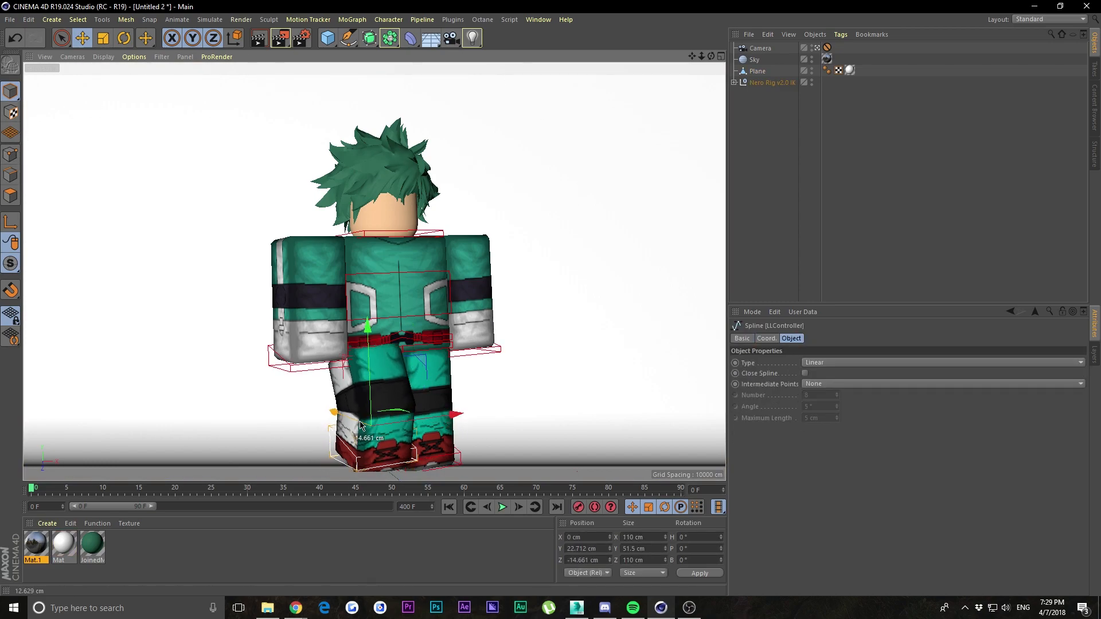
key(r)
key(e)
click(453, 460)
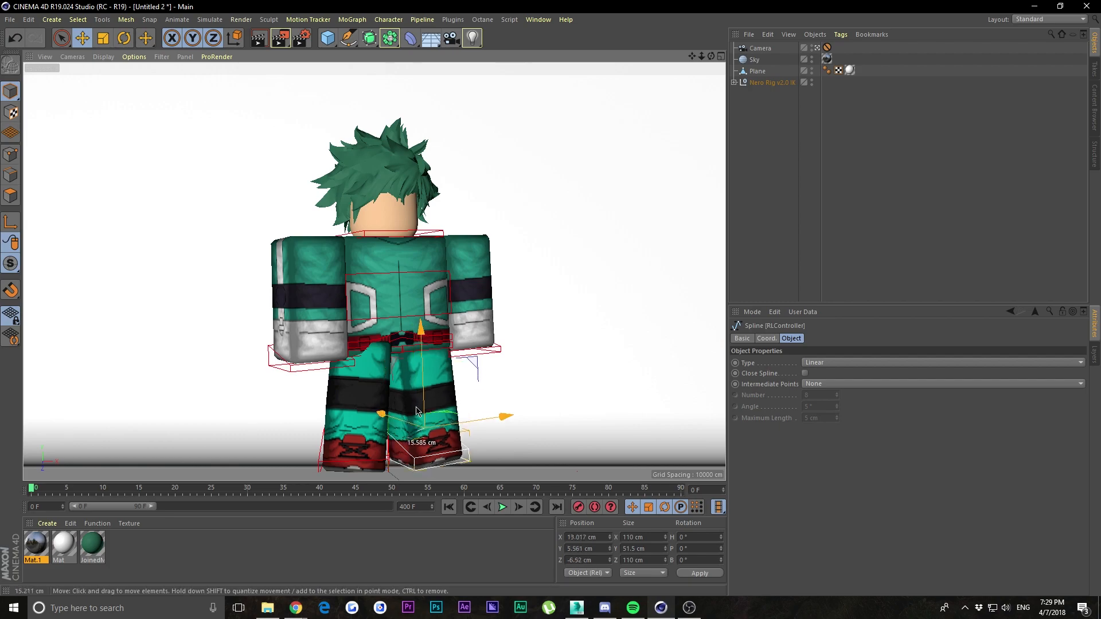
drag(476, 365, 495, 351)
Rotate the waist controller slightly and lower the body so that the knees bend
click(400, 337)
key(r)
drag(399, 336, 386, 344)
key(e)
drag(386, 217, 386, 230)
click(452, 463)
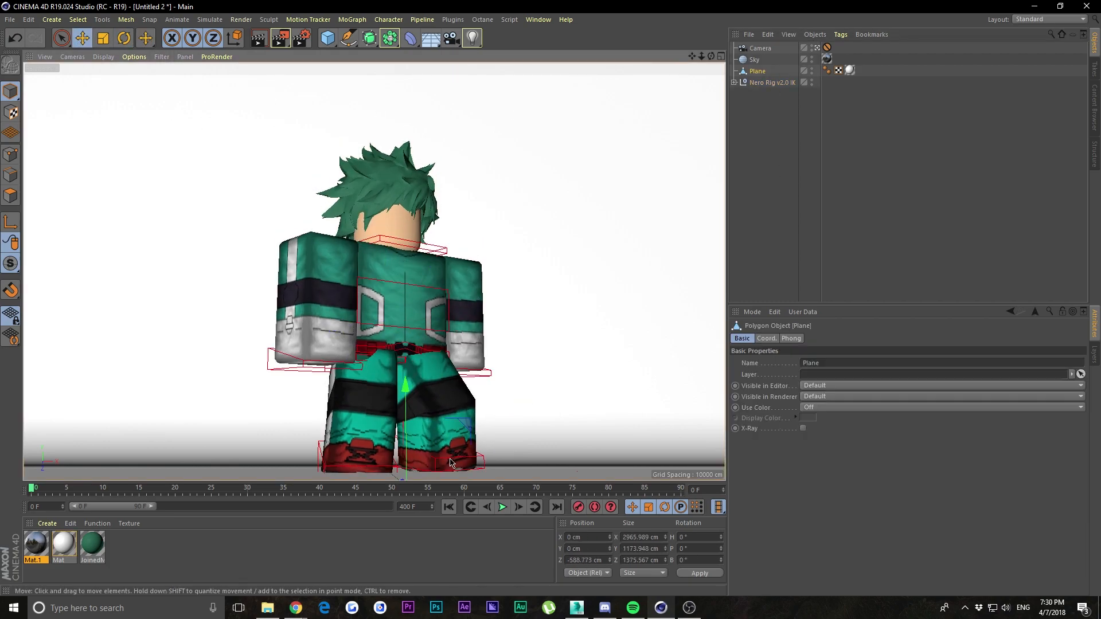
click(437, 297)
click(527, 181)
double_click(811, 79)
click(811, 84)
click(811, 82)
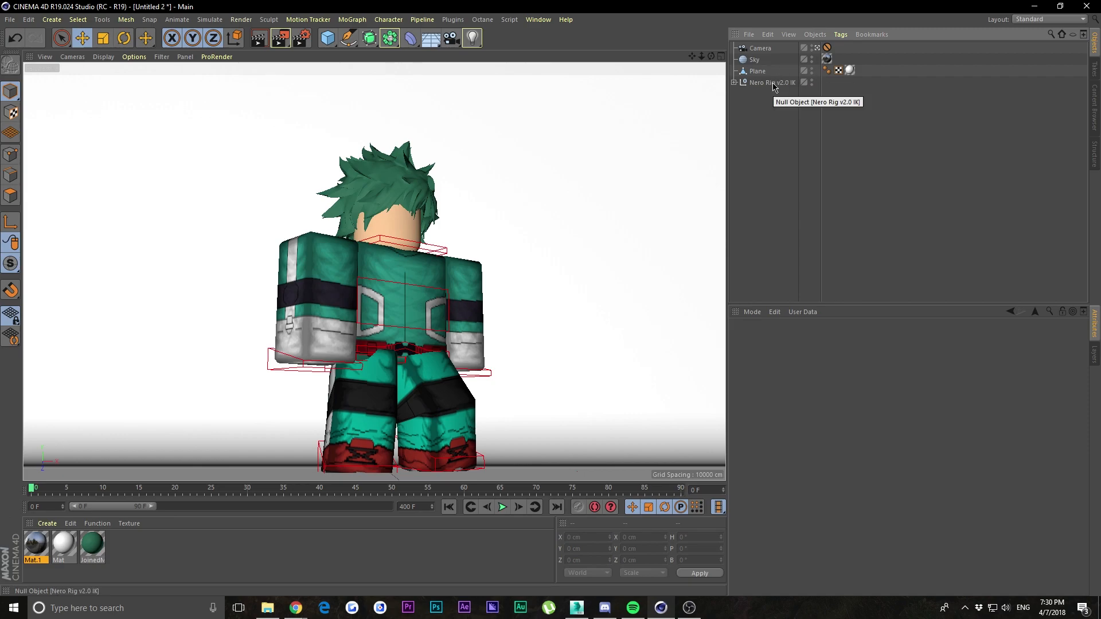
click(309, 372)
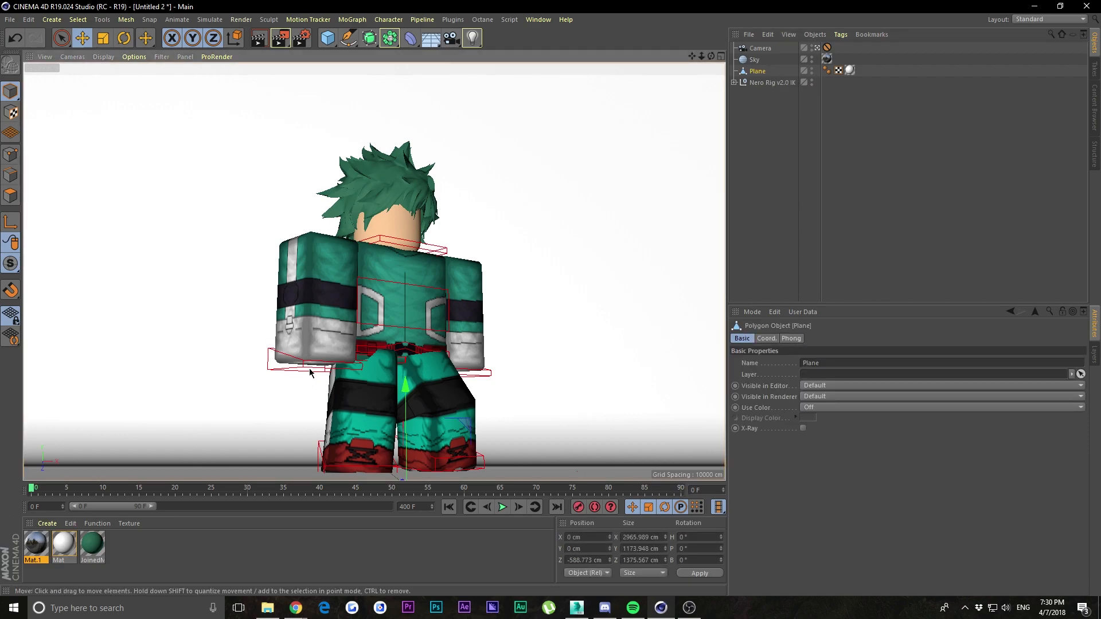
Rotate the upper torso controller to tilt and turn the character's chest
click(393, 292)
key(r)
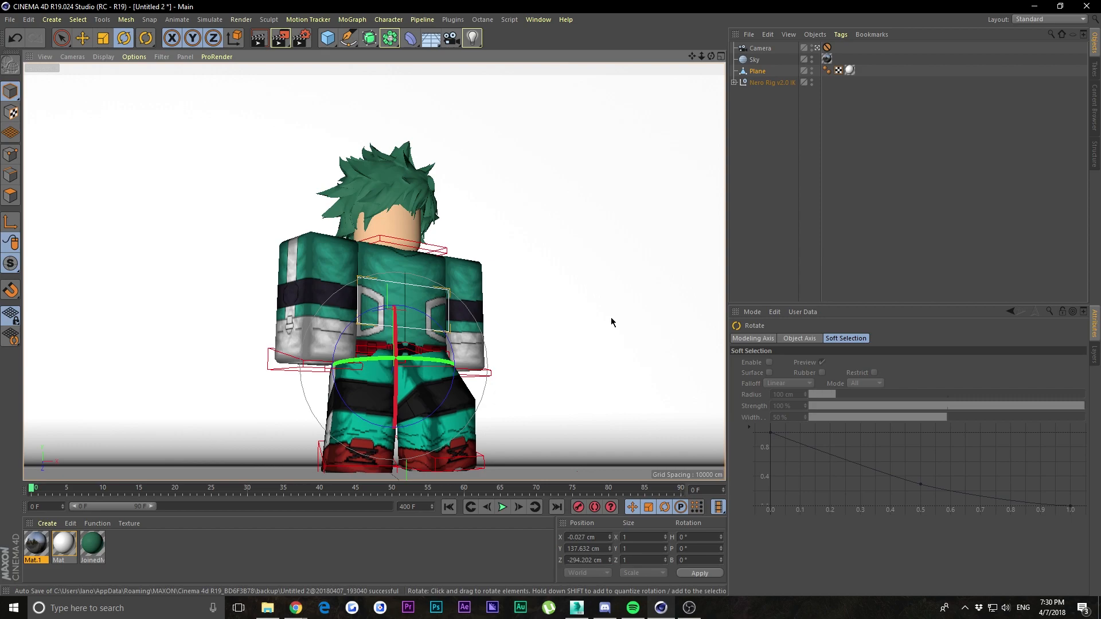
click(422, 285)
click(447, 253)
mouse_move(423, 280)
mouse_down()
mouse_move(442, 291)
mouse_move(414, 269)
mouse_up()
Hide the Plane and move the right and left hand controllers outward so both arms swing away from the body
click(297, 370)
key(space)
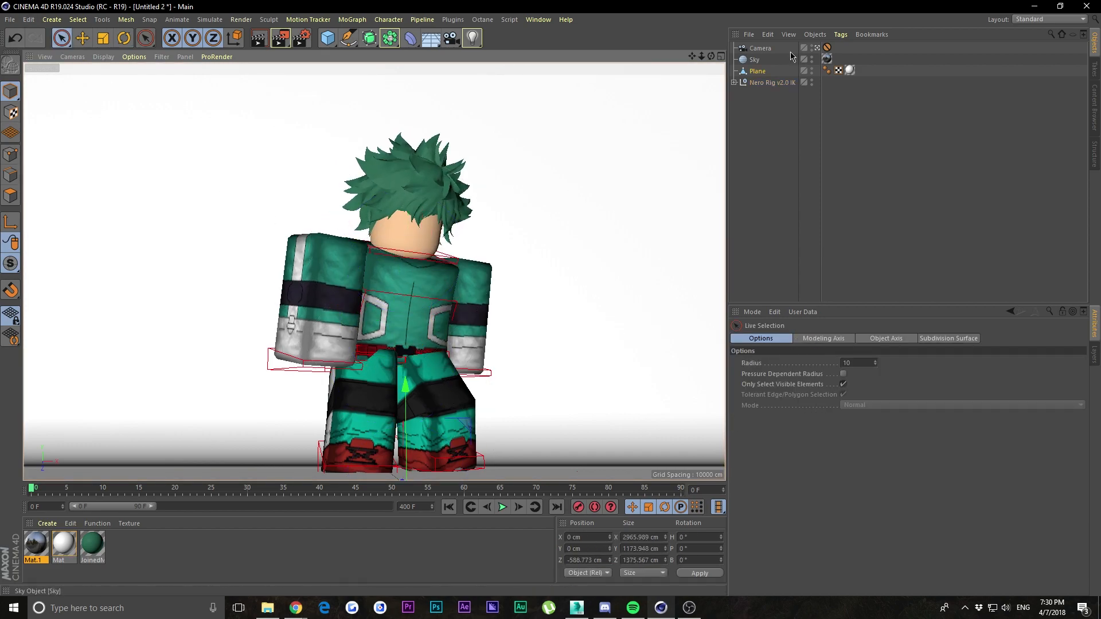
alt+double_click(811, 70)
click(298, 367)
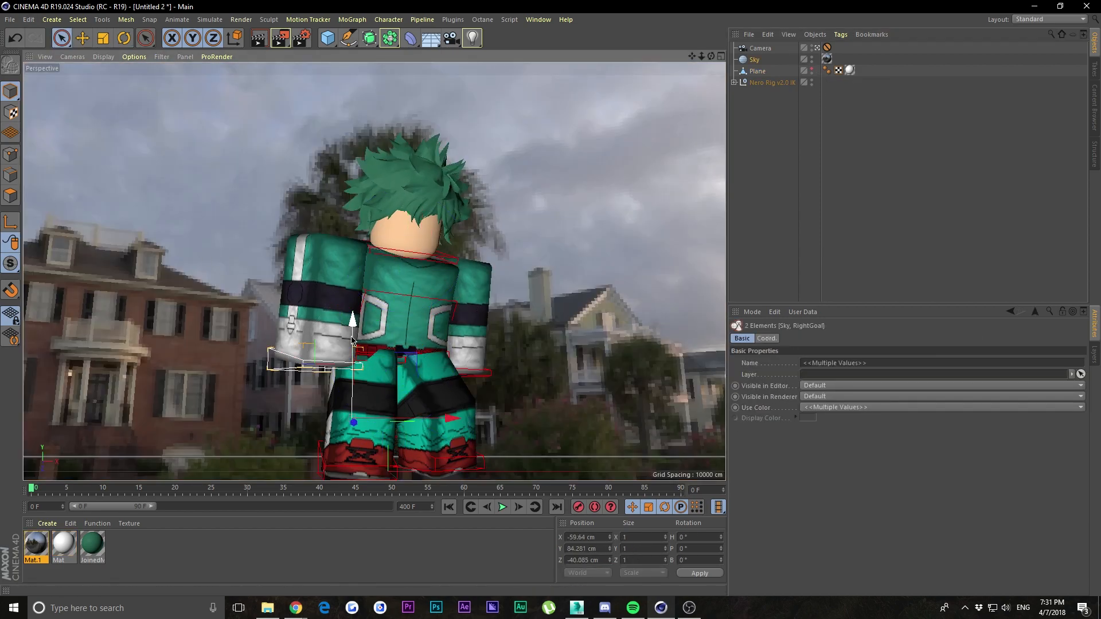
drag(403, 348, 383, 331)
click(474, 369)
drag(462, 339, 494, 334)
Turn the head controller to a heading of about -38° and show the Plane again
click(514, 251)
click(61, 37)
click(82, 37)
click(456, 260)
click(124, 38)
drag(419, 258, 385, 252)
alt+click(811, 70)
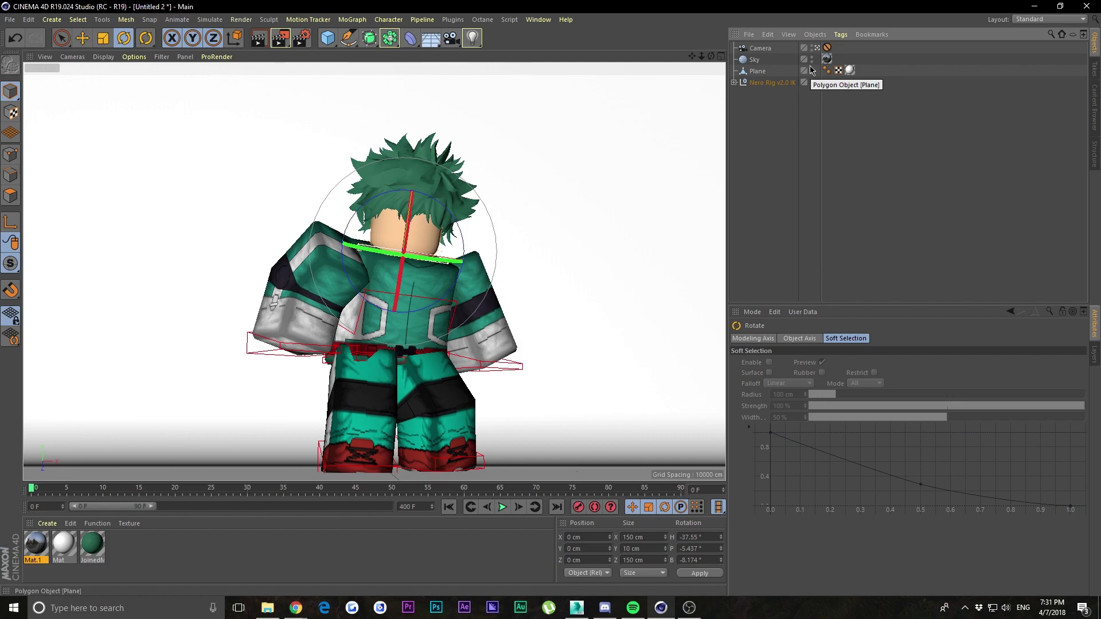
Add a Compositing tag to the Plane and disable Seen by Camera
click(756, 71)
right_click(753, 75)
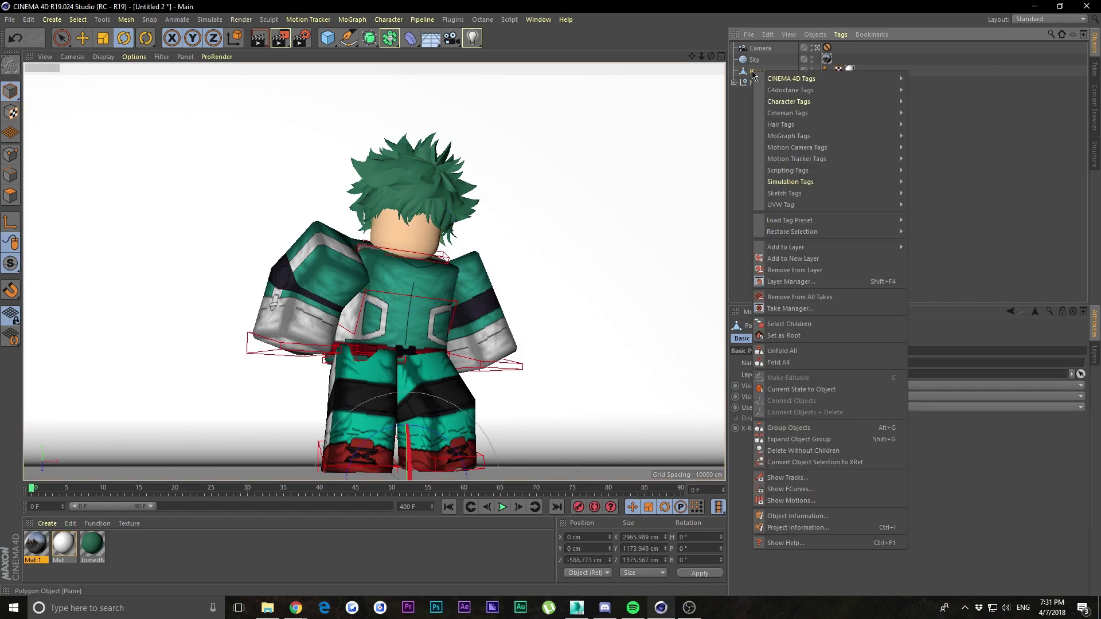
mouse_move(775, 82)
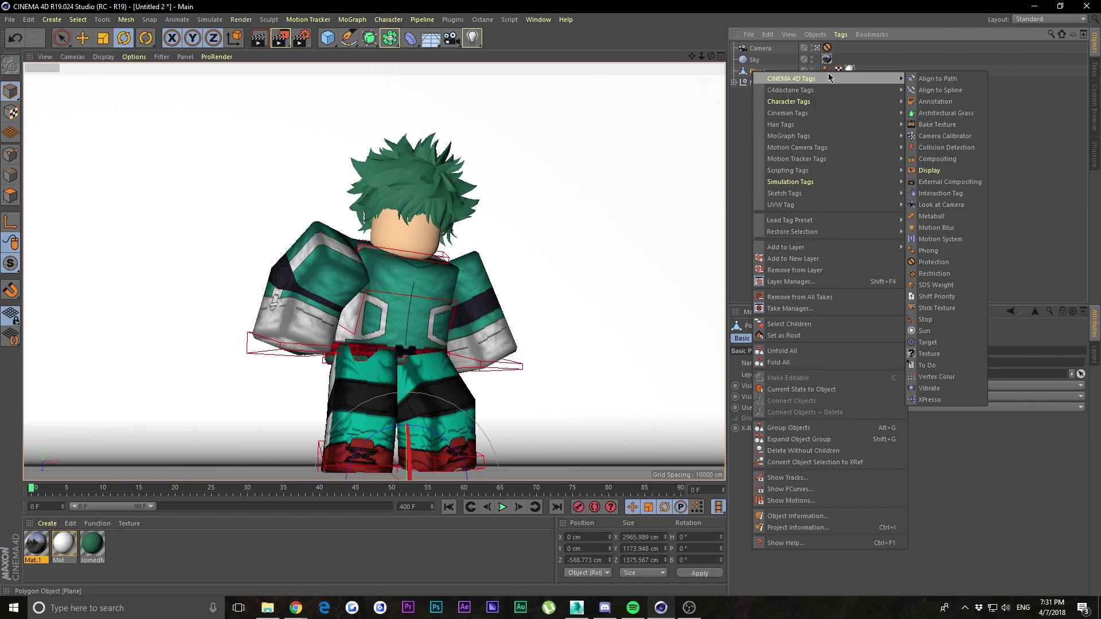
click(939, 158)
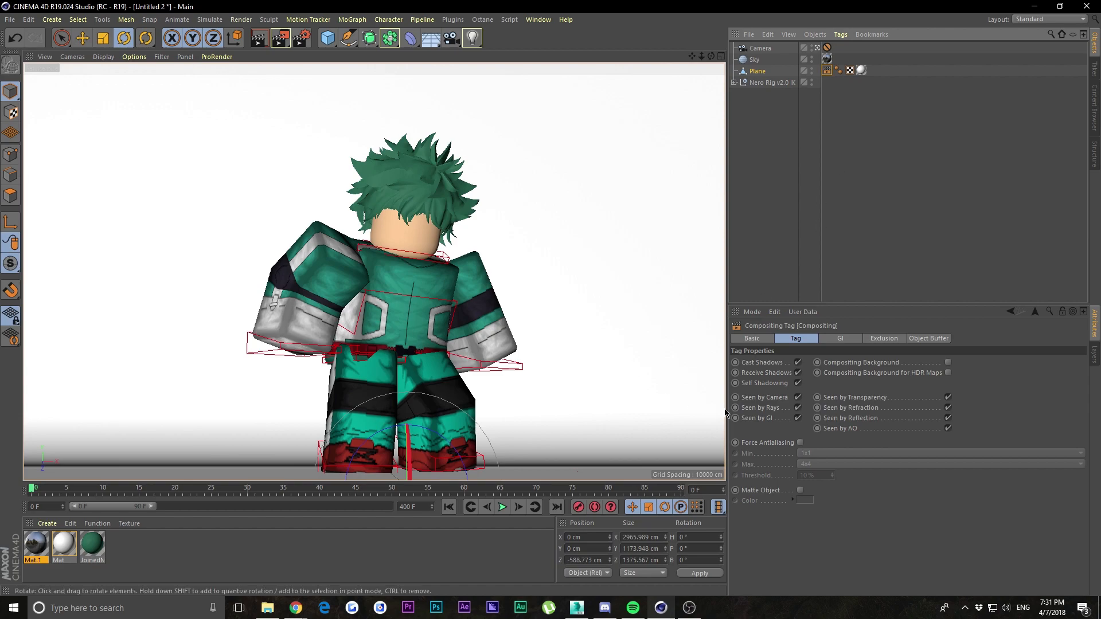
click(798, 398)
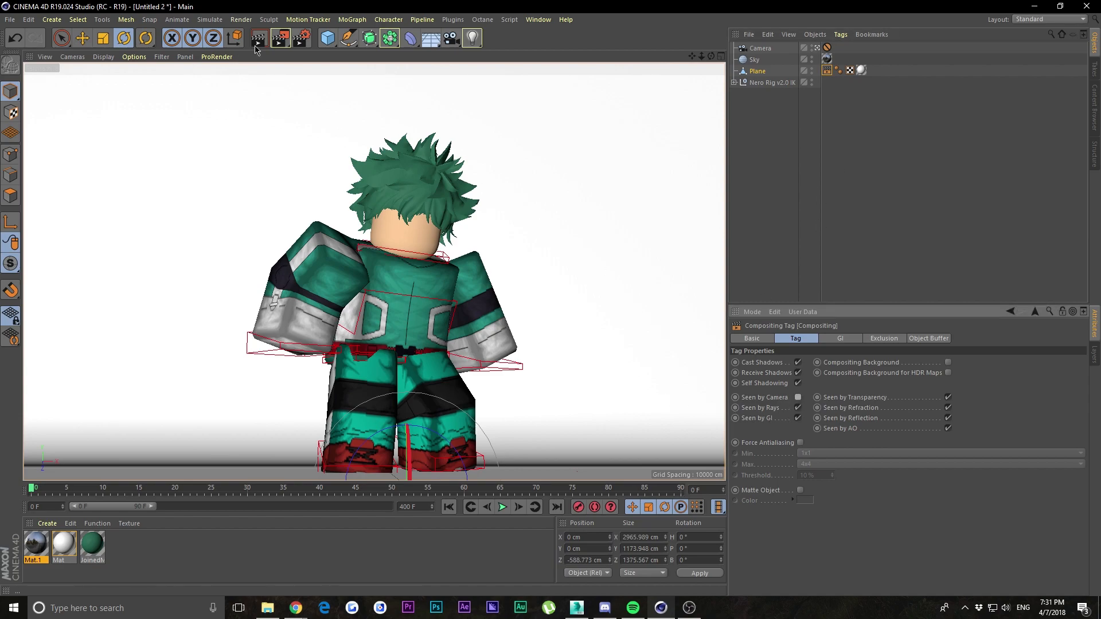
Set the render output format to PNG and enable the Alpha Channel in the render settings
click(301, 37)
click(417, 231)
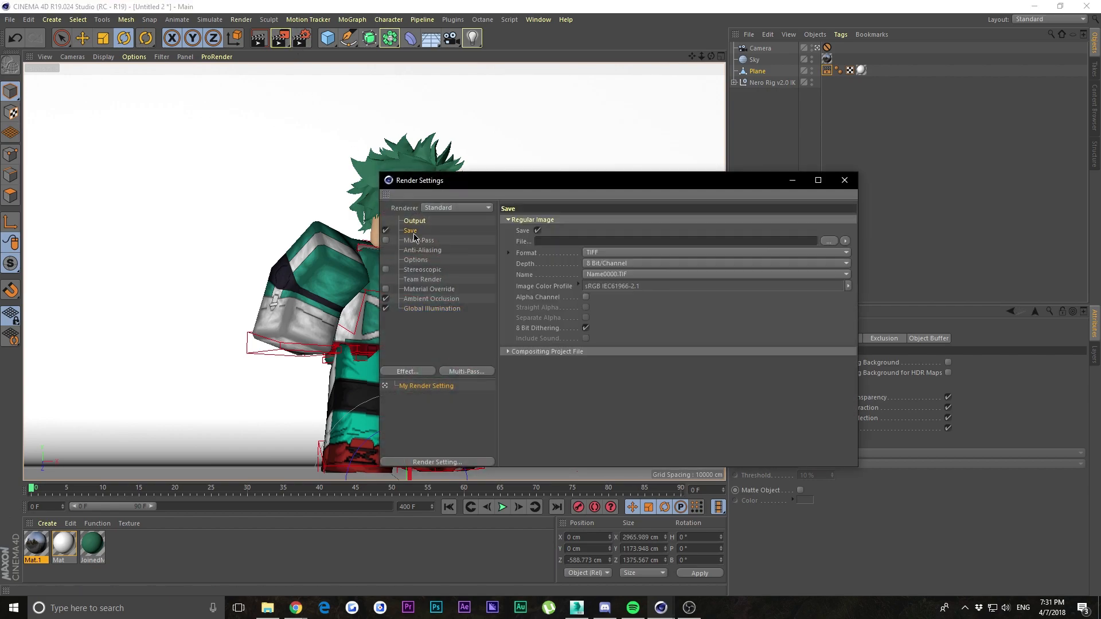
click(605, 253)
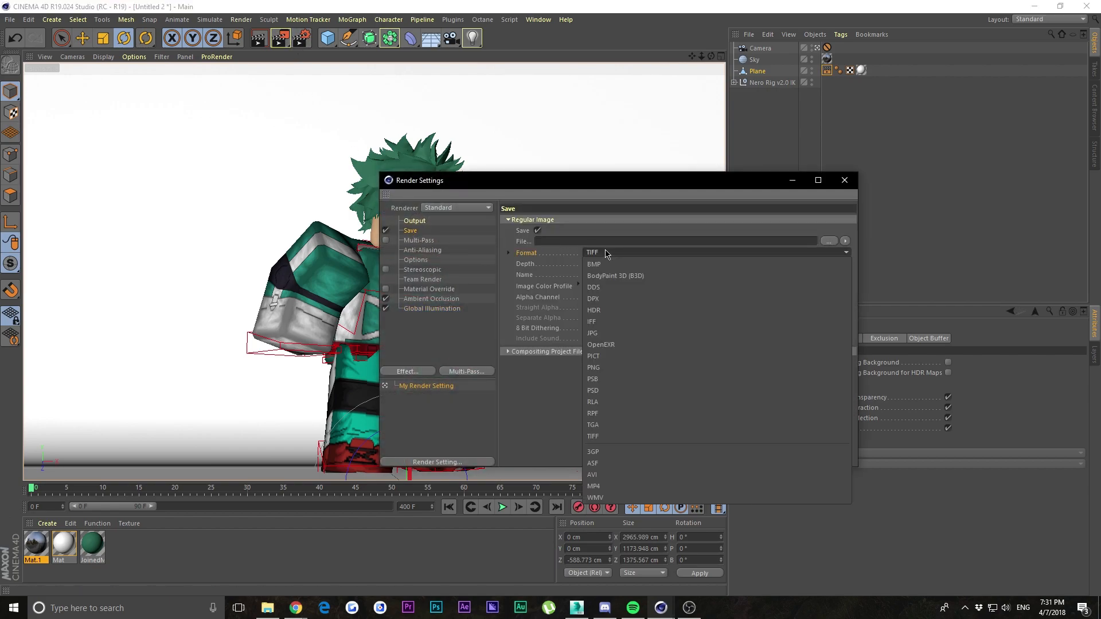
click(601, 351)
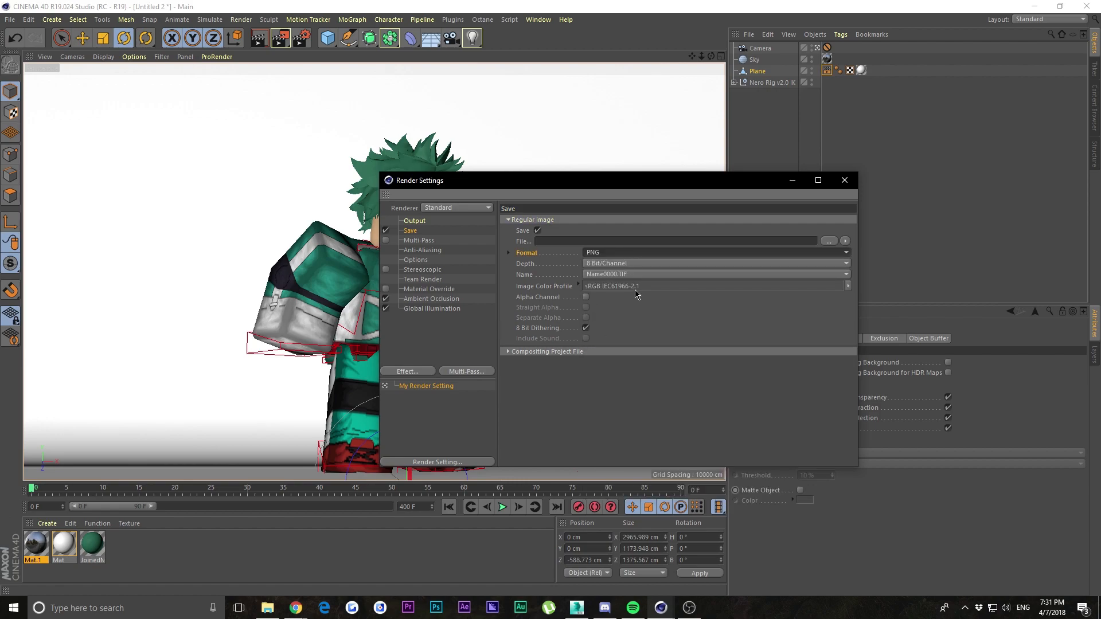
click(585, 297)
click(844, 181)
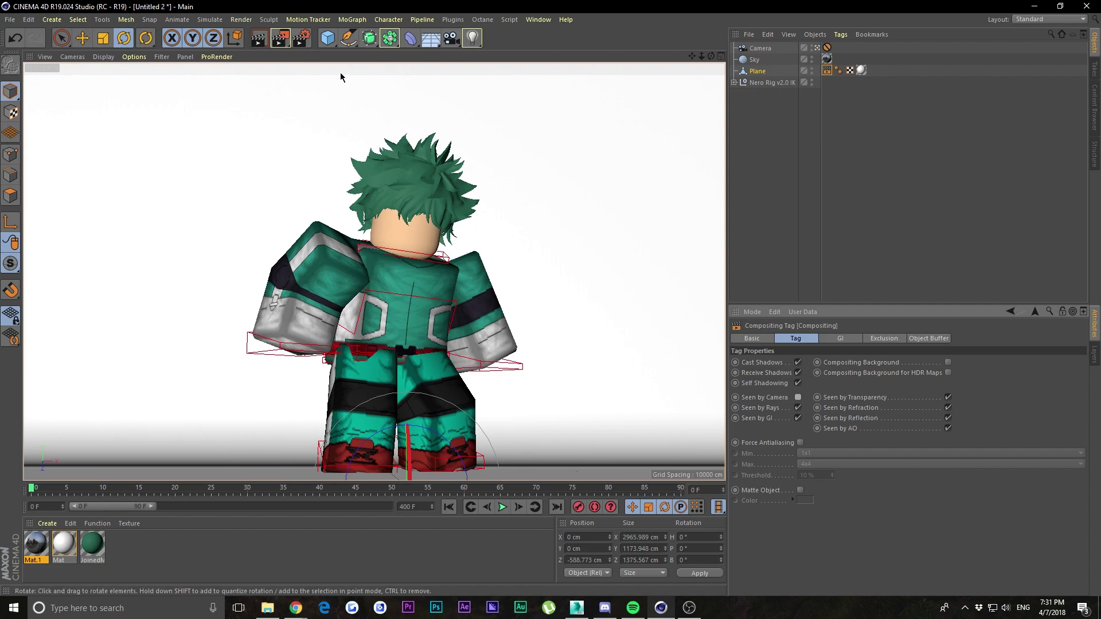
Render the camera view to the Picture Viewer and save the image to the Desktop as Untitled 2.png
click(281, 38)
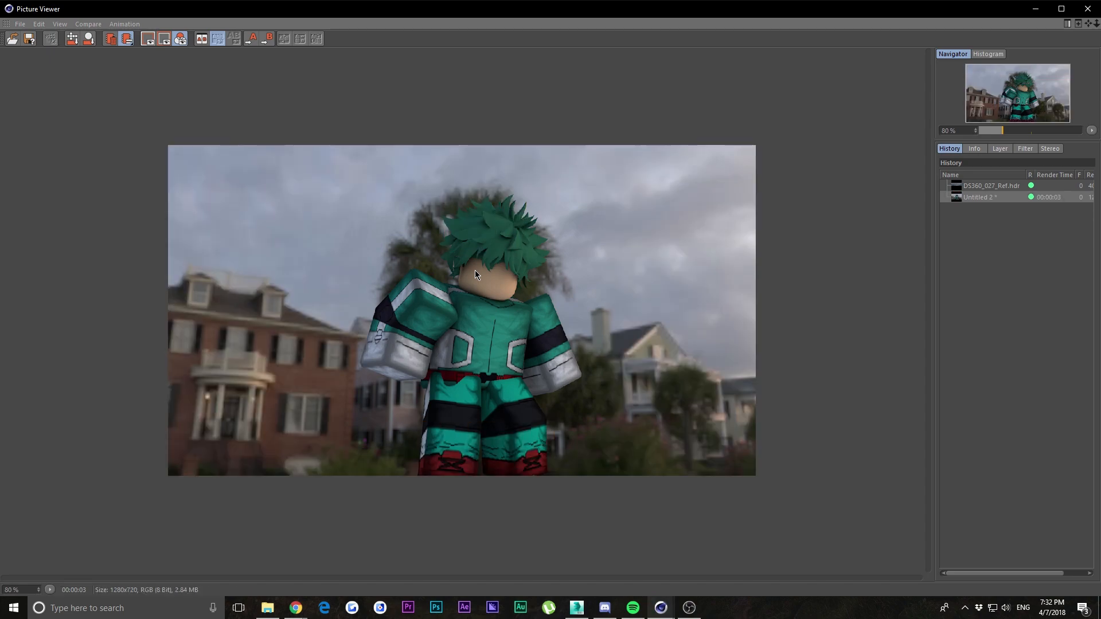
click(20, 23)
click(46, 56)
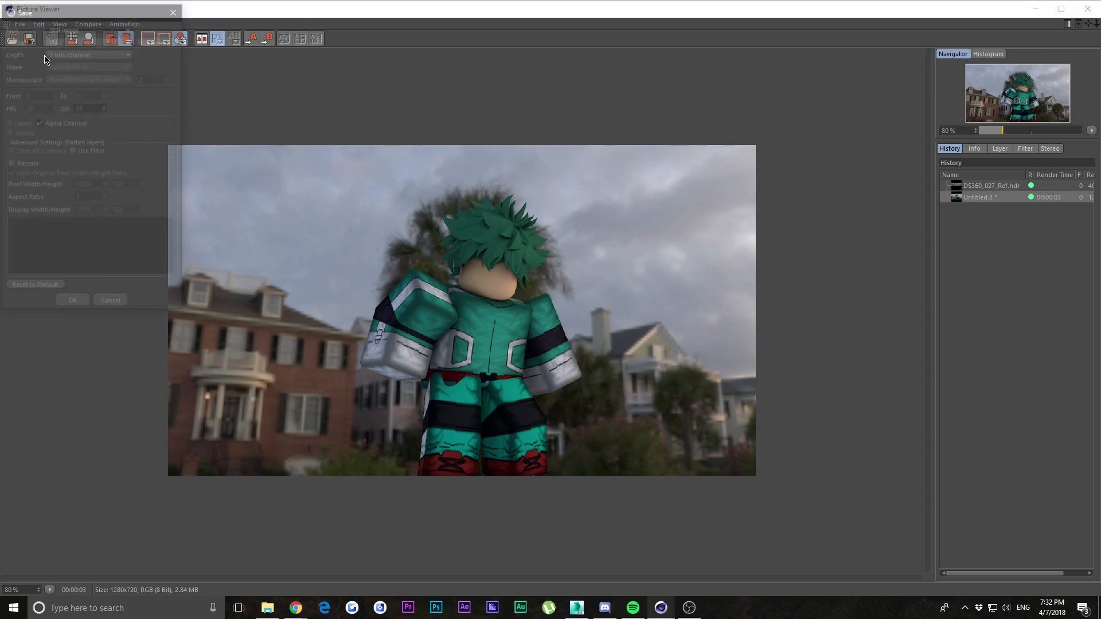
click(72, 305)
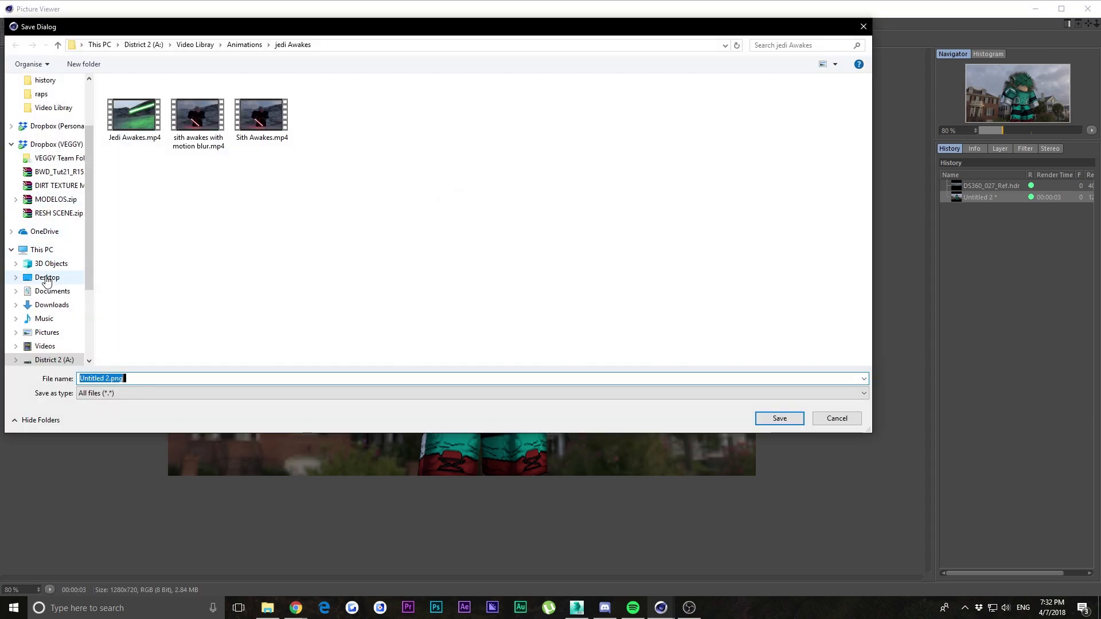
click(48, 277)
click(772, 419)
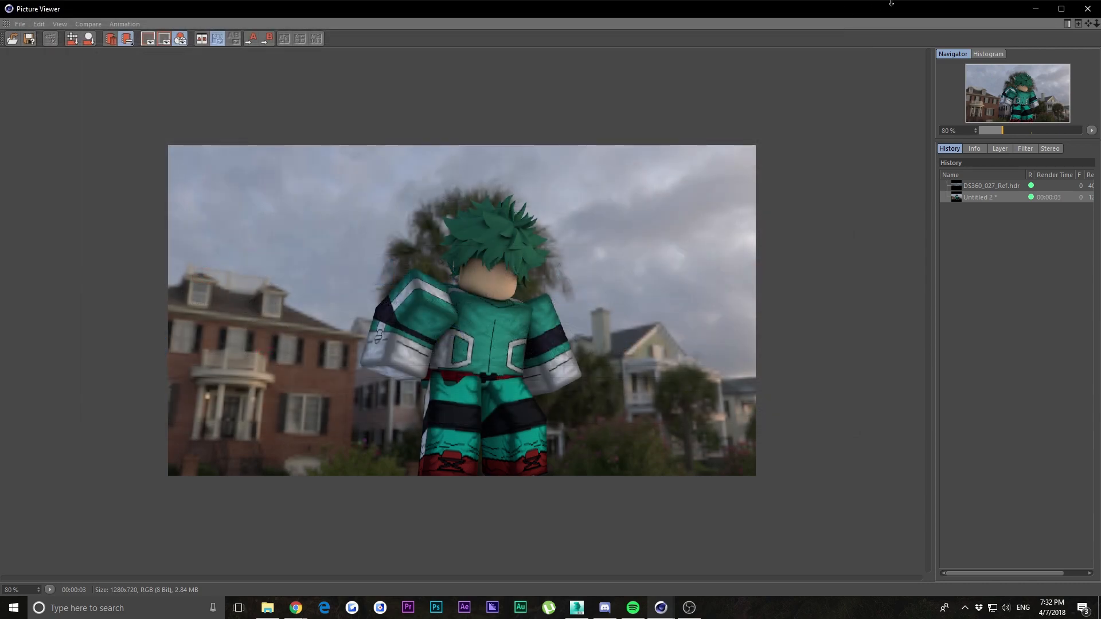
Open the saved Untitled 2.png from the desktop to check its background, and return to the Cinema 4D scene
click(1035, 8)
click(1035, 8)
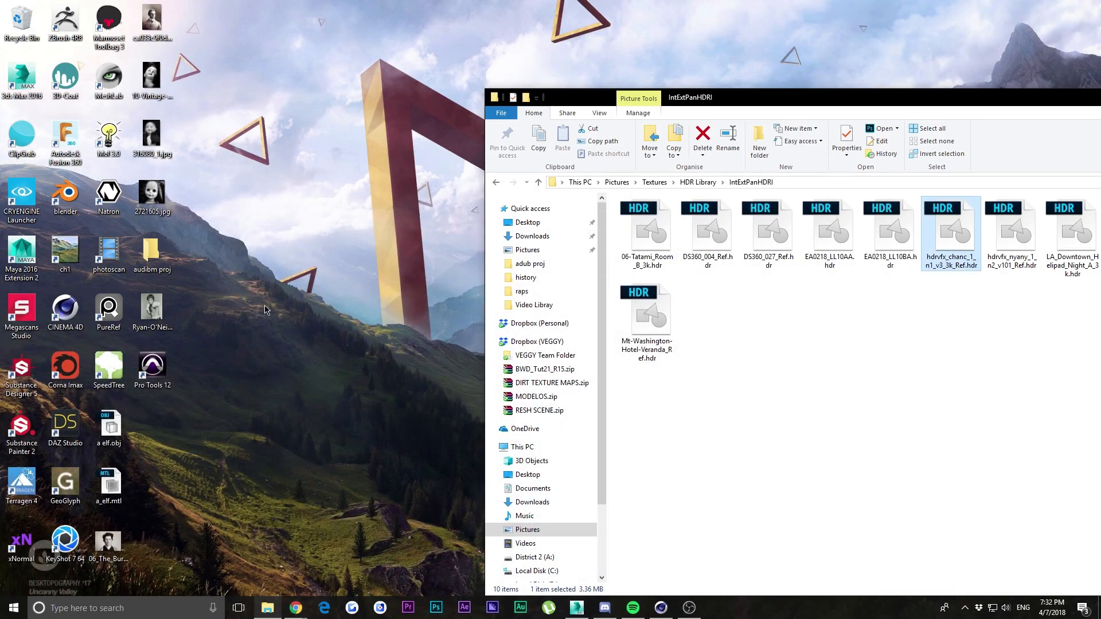
double_click(151, 433)
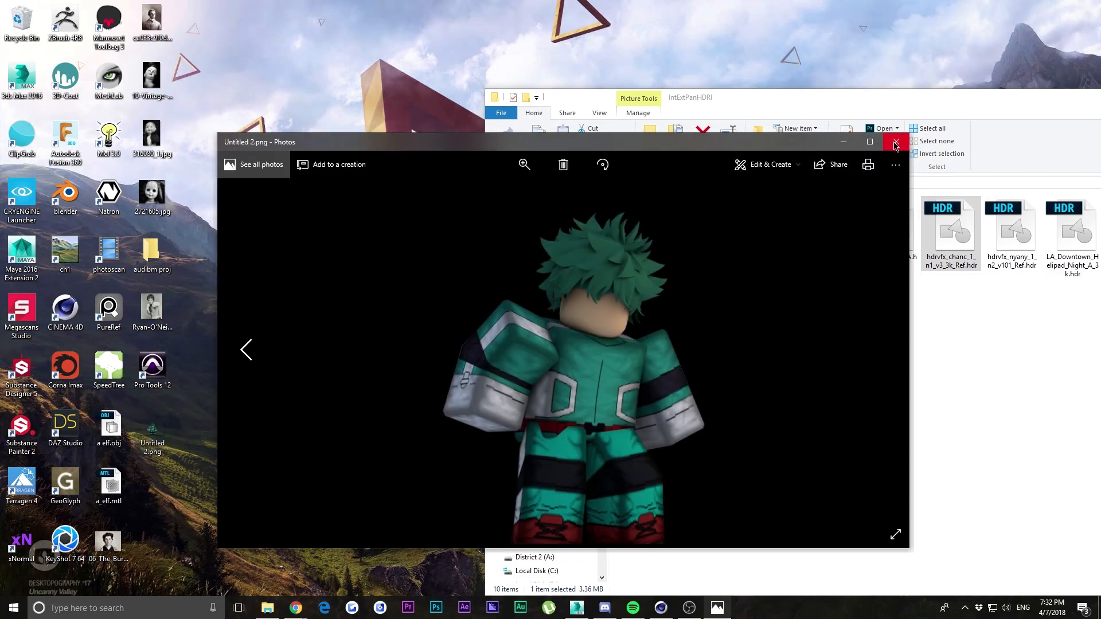
click(896, 141)
click(661, 607)
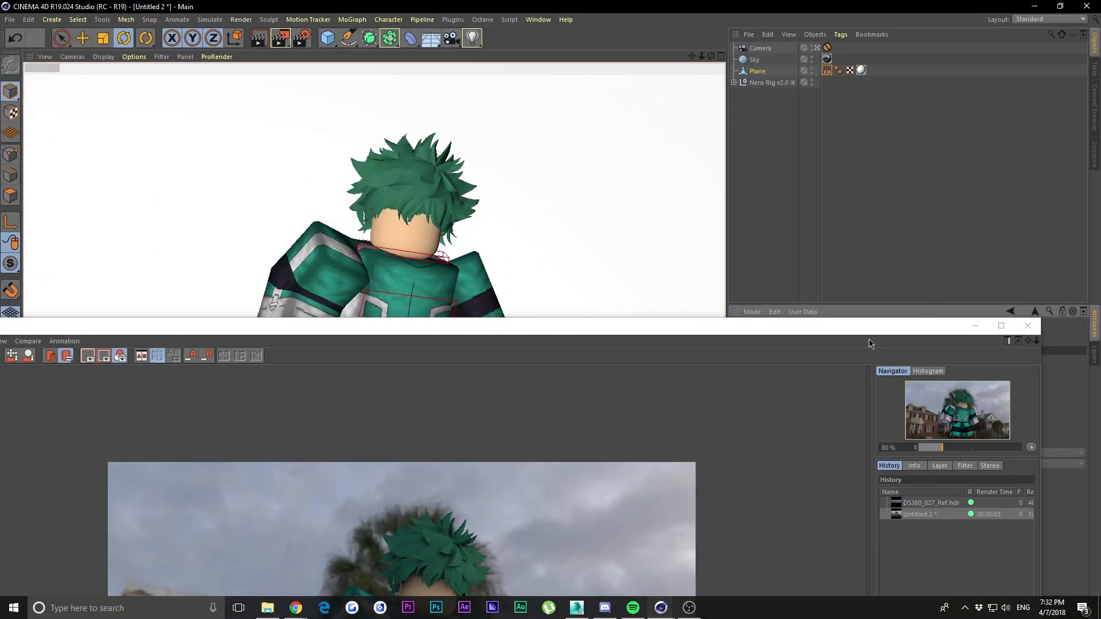
click(934, 290)
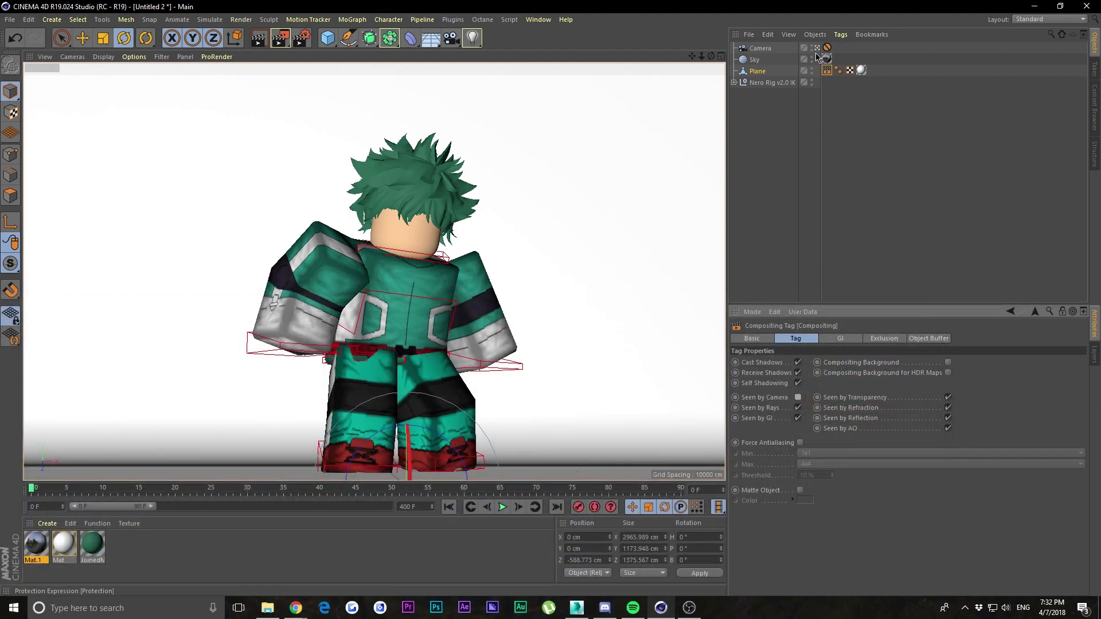
Hide the Sky and the Plane in the editor view
click(753, 60)
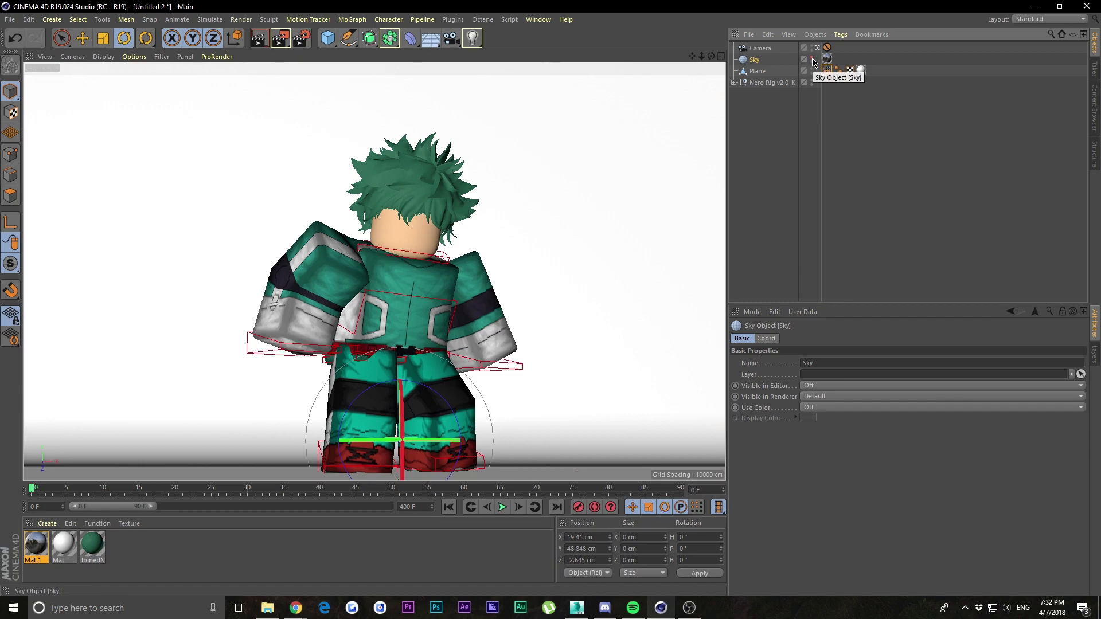
click(806, 145)
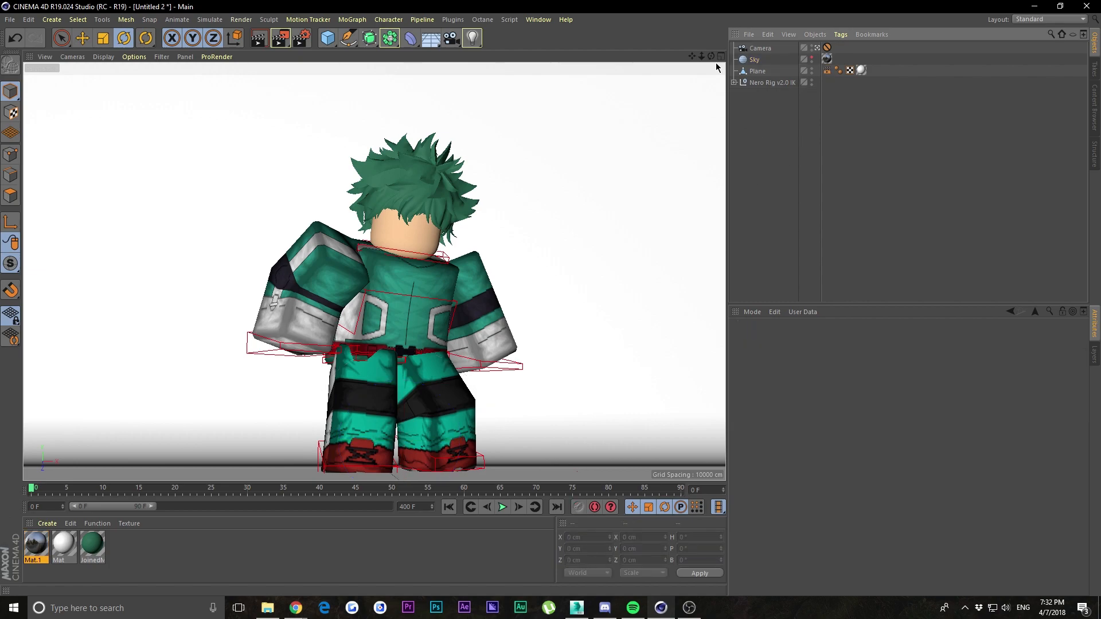
click(496, 364)
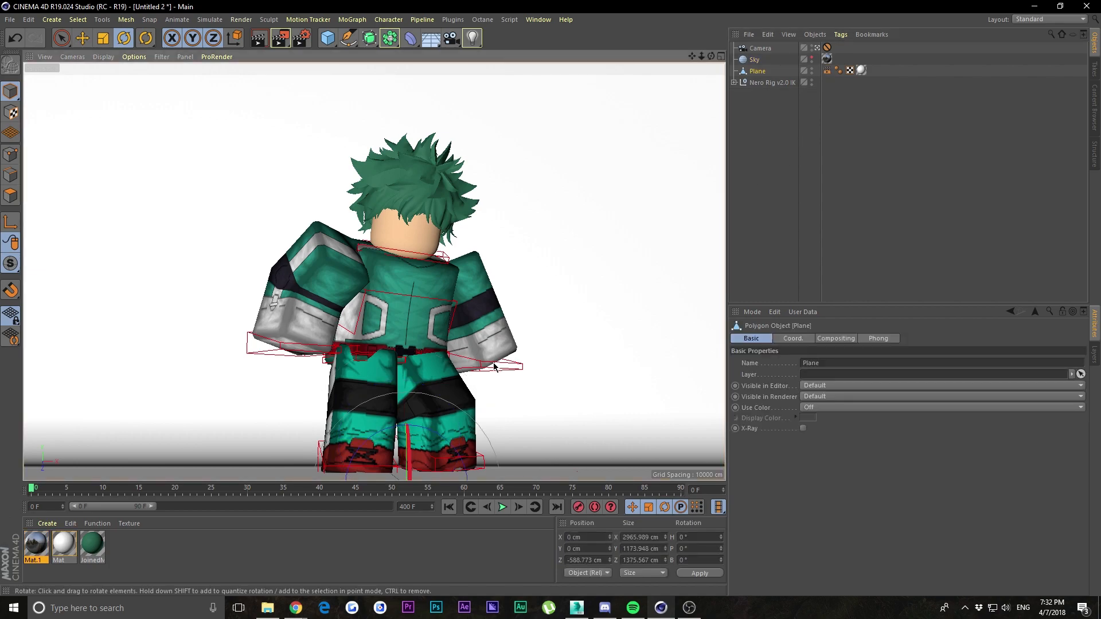
key(e)
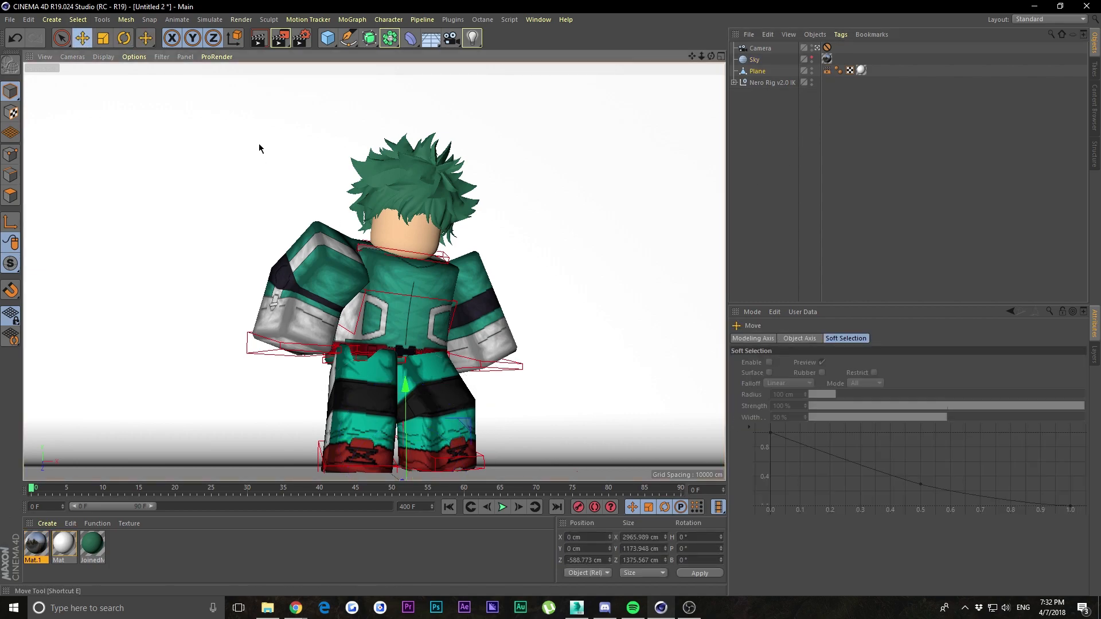
click(812, 69)
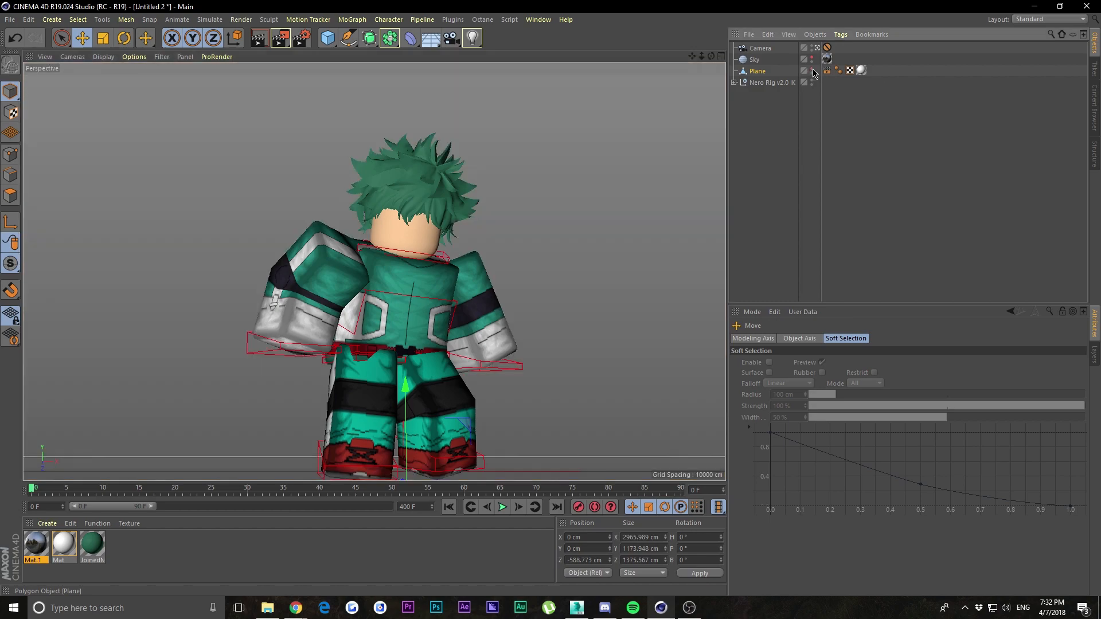
Move the left hand controller to bend the left elbow, and deselect it
click(487, 366)
drag(483, 317, 486, 324)
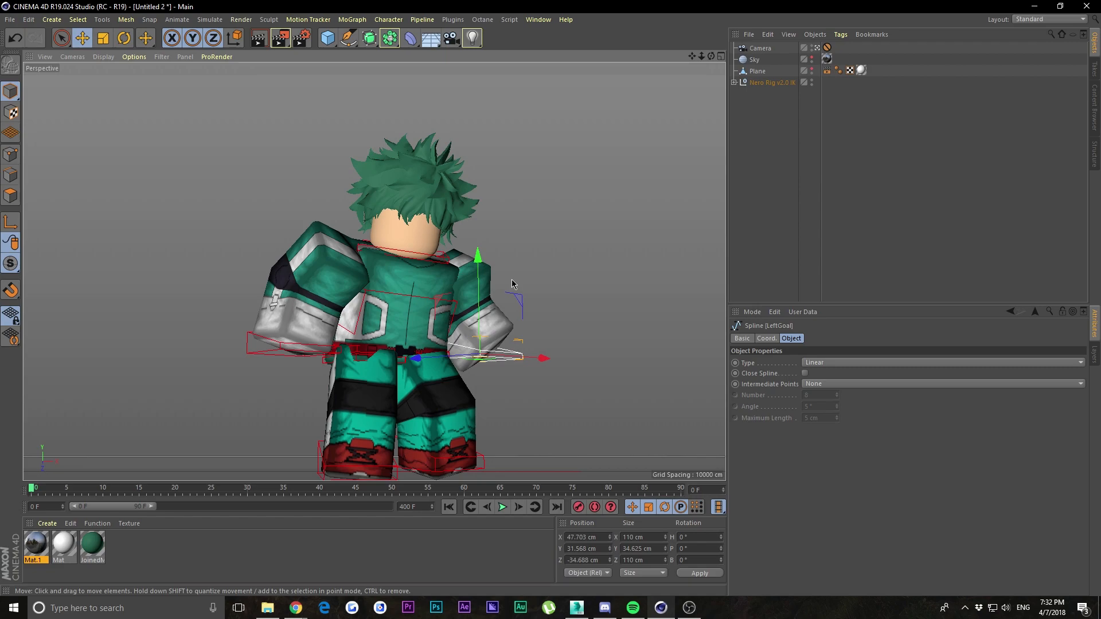
click(880, 209)
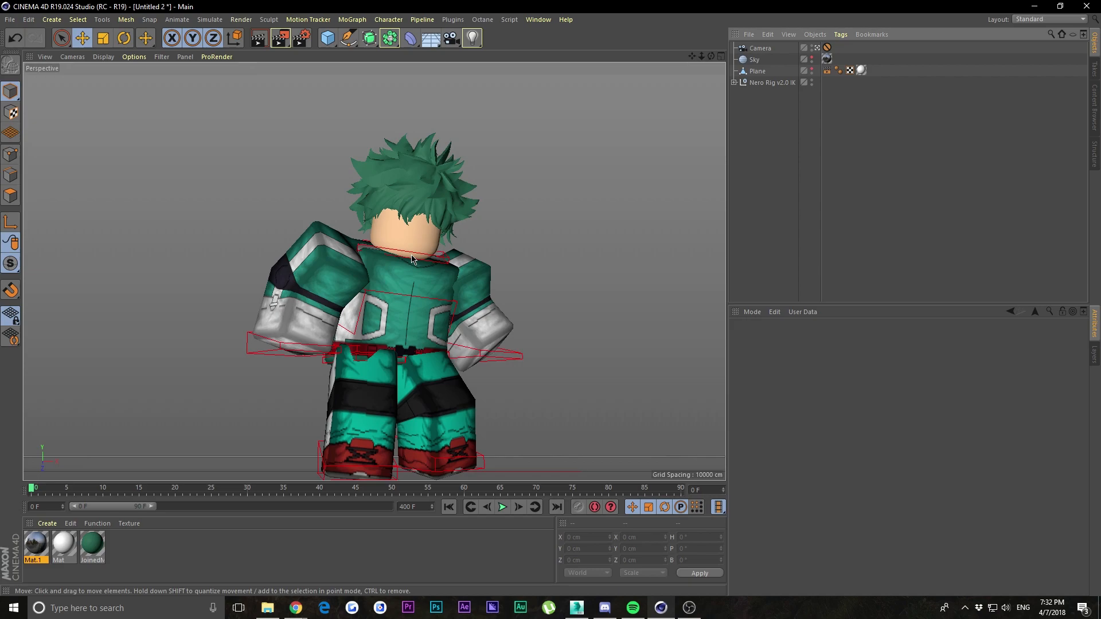
Remove the unused layers and make the Hidden layer's contents visible in the managers
click(1094, 355)
right_click(816, 443)
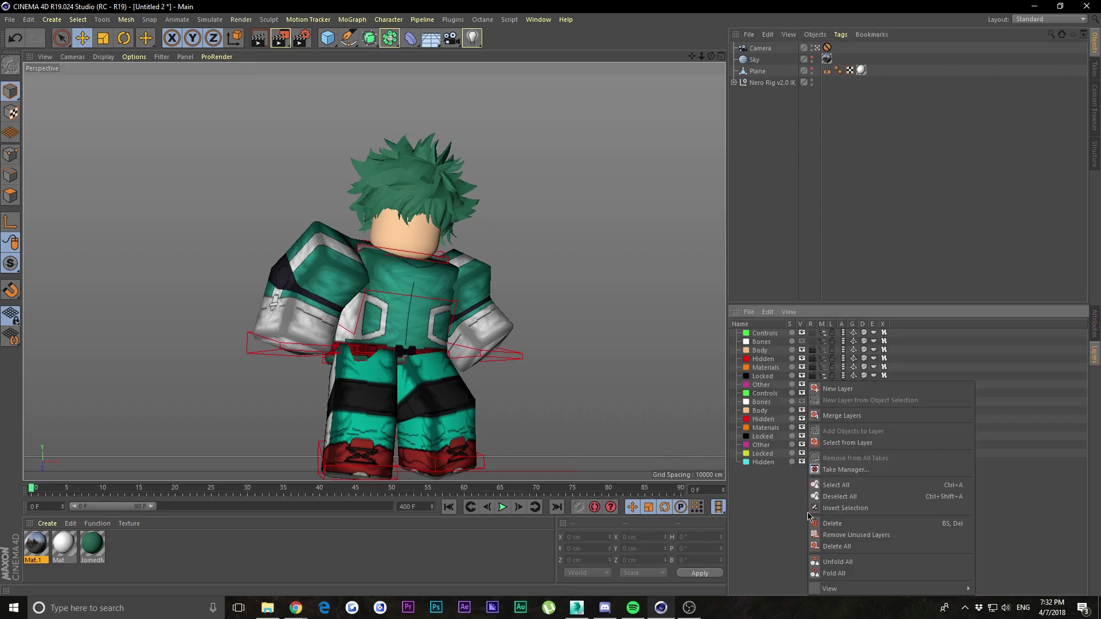
click(853, 535)
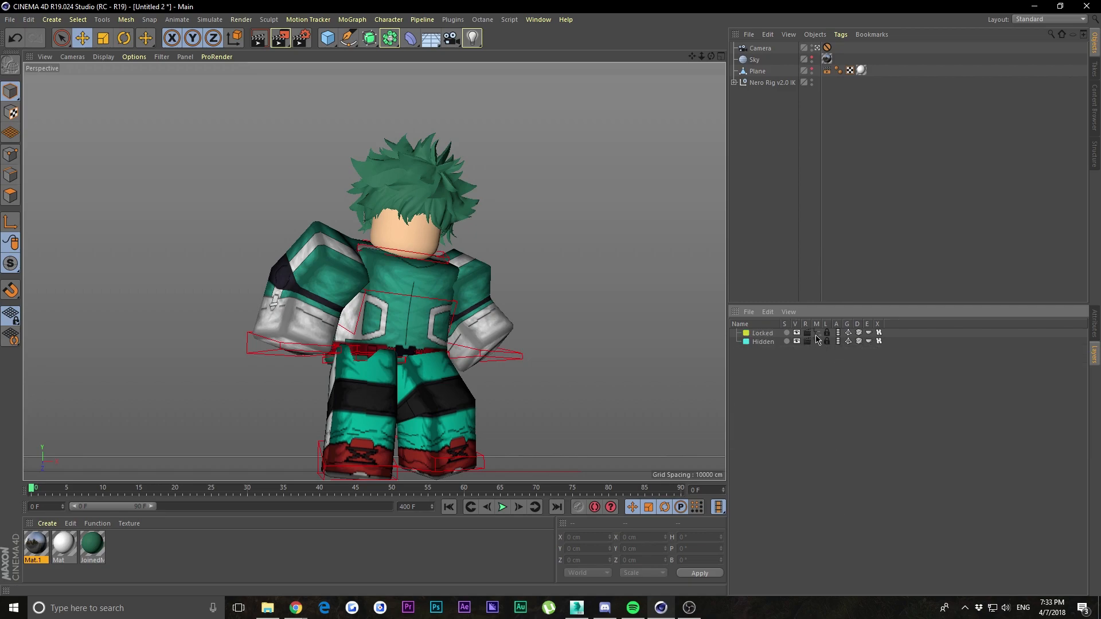
click(817, 340)
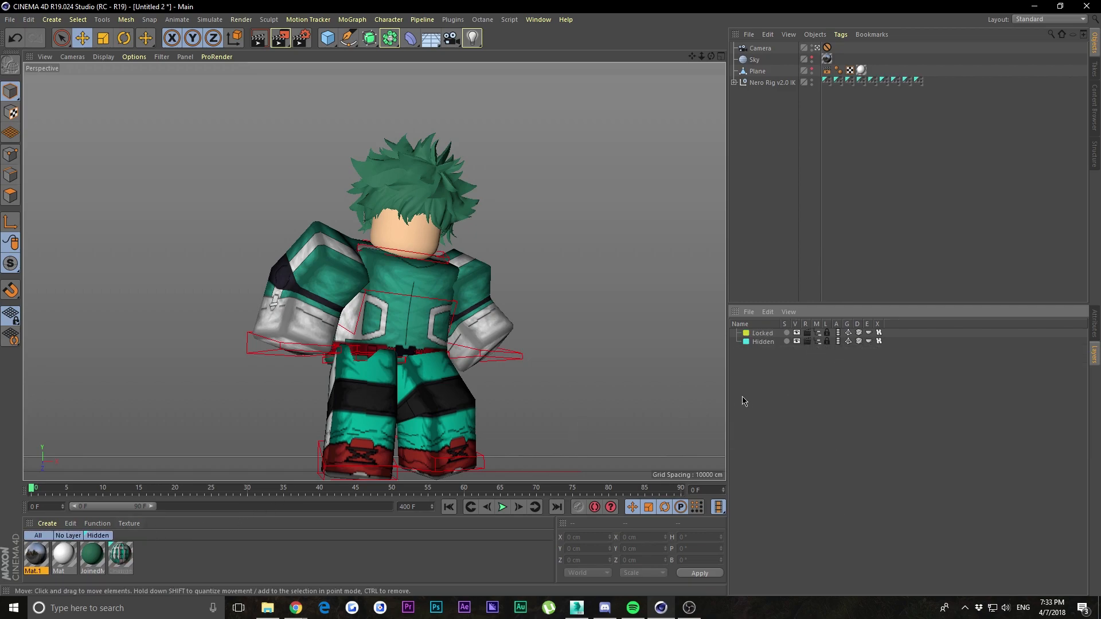
Unlock the Hidden and Locked layers and open the Change Texture Here material for editing
click(827, 341)
click(826, 332)
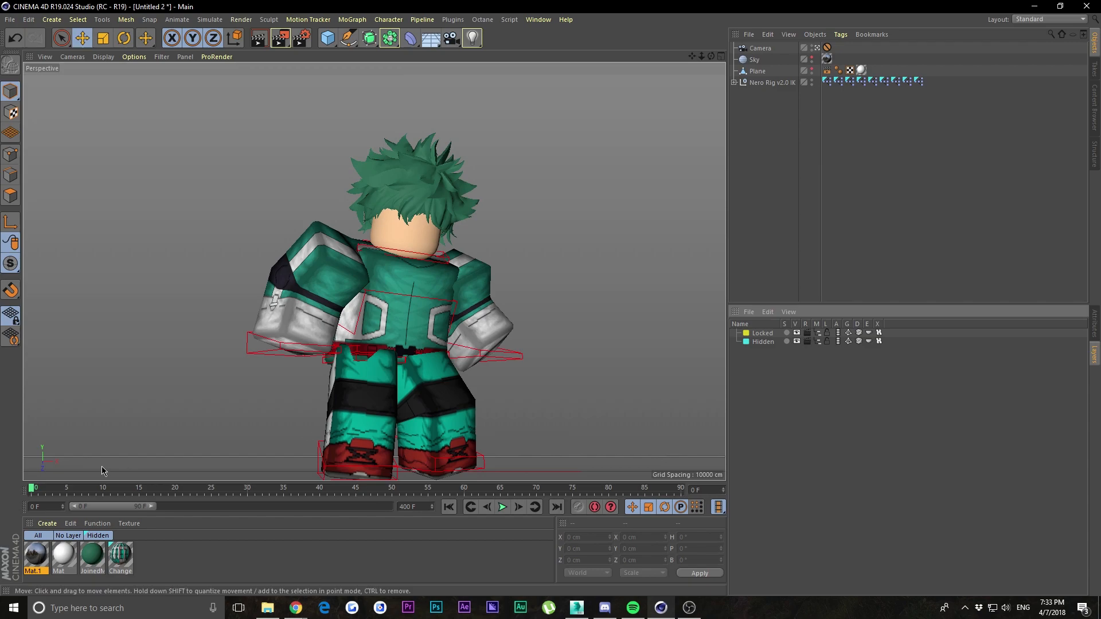
double_click(128, 571)
drag(229, 78, 761, 112)
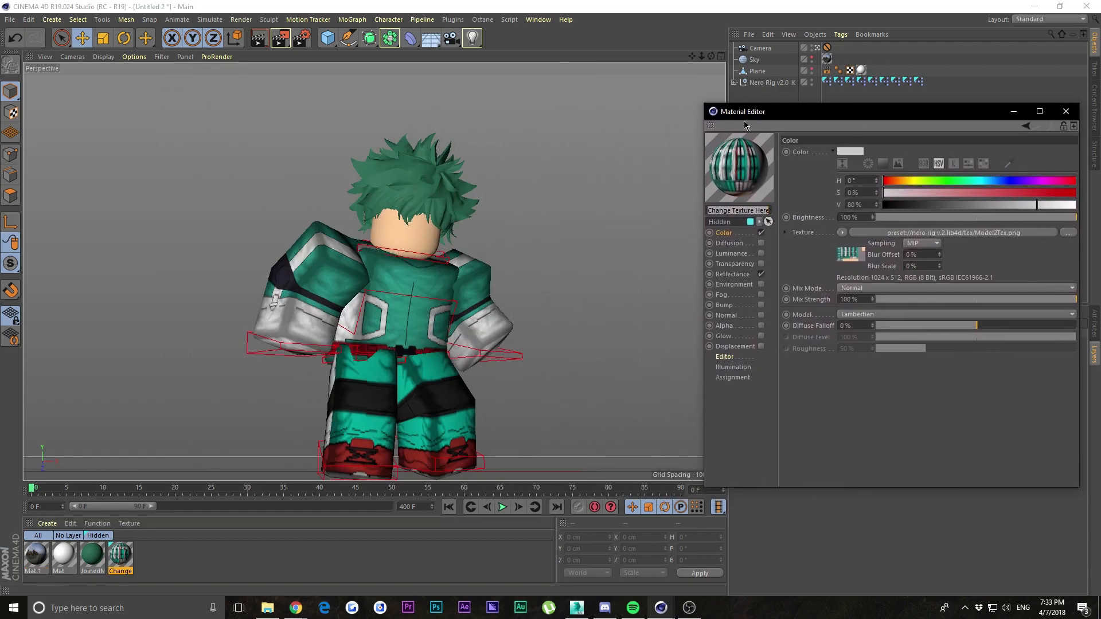
Check the material's Reflectance channel and copy the texture shader from its Color channel
click(737, 274)
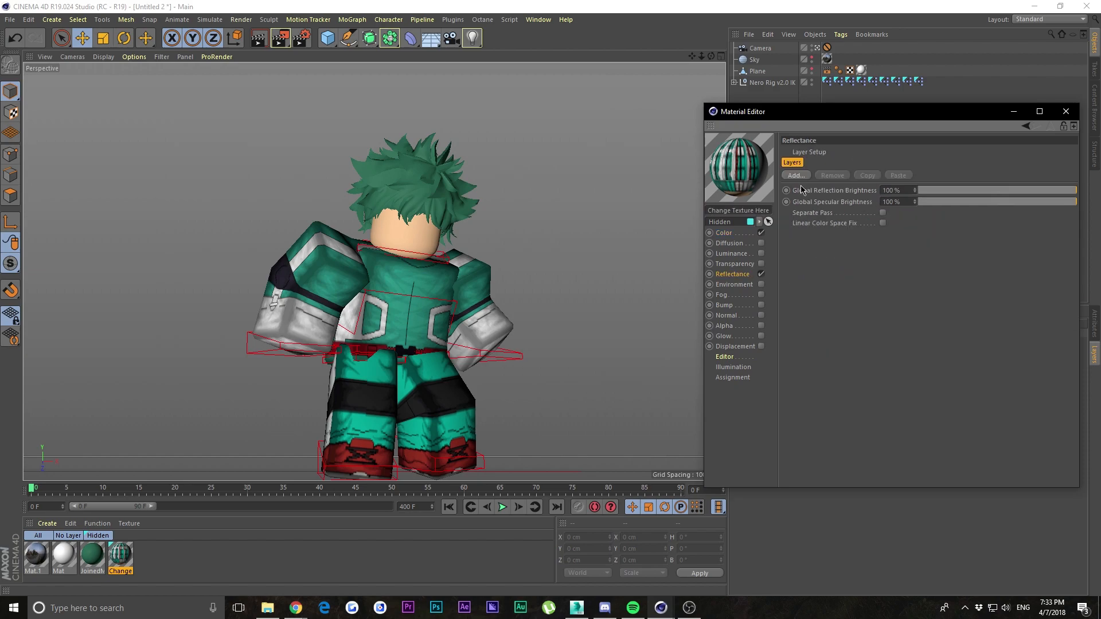
click(742, 232)
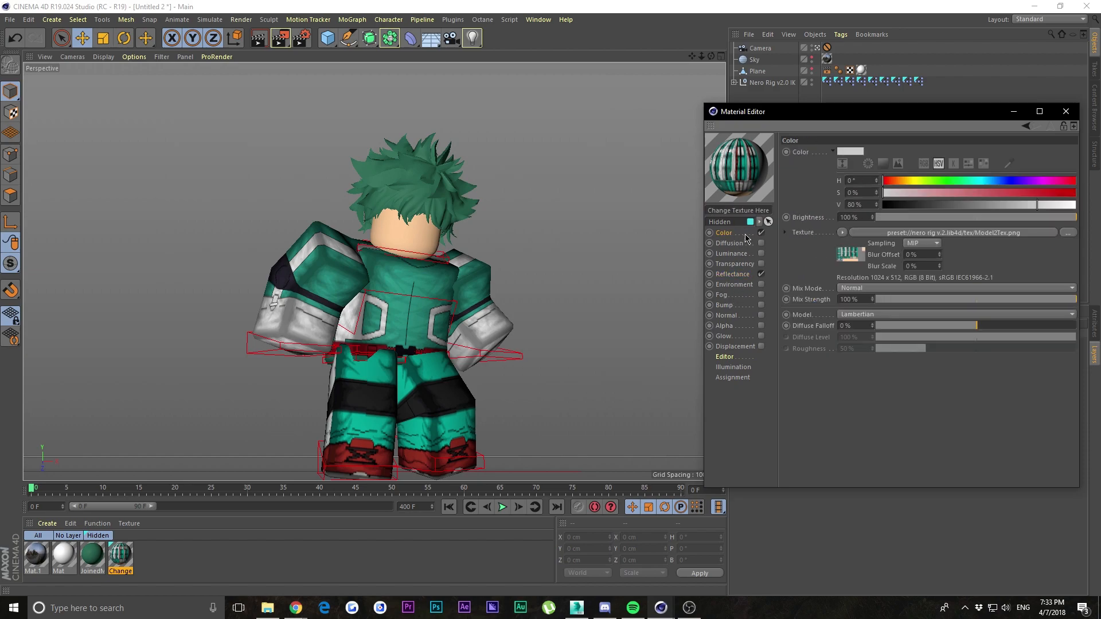
click(842, 232)
click(842, 234)
click(842, 233)
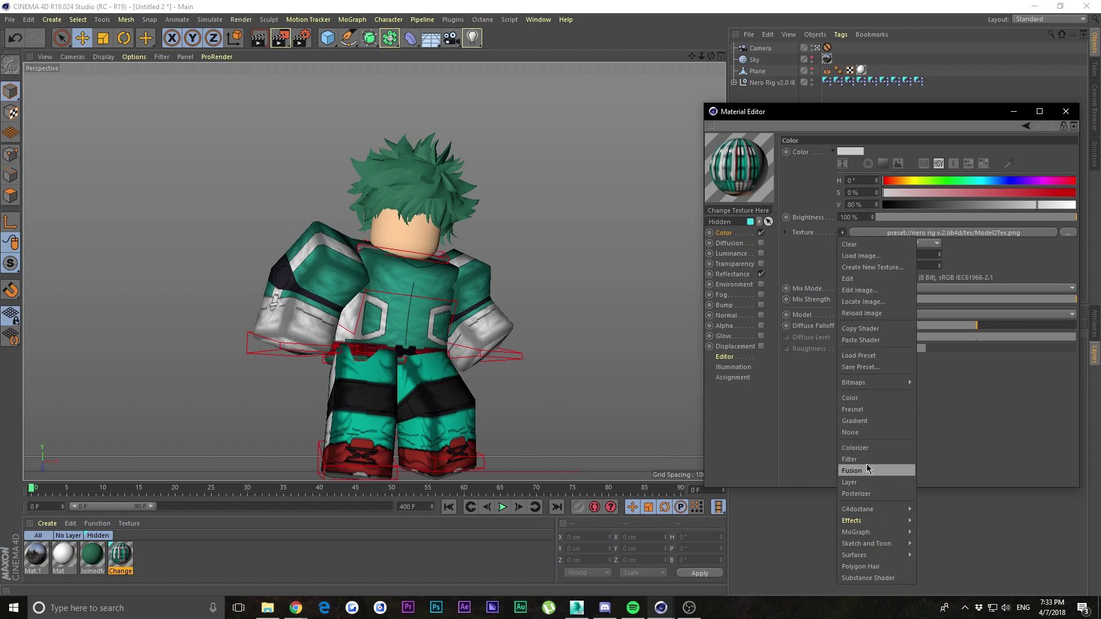
click(876, 333)
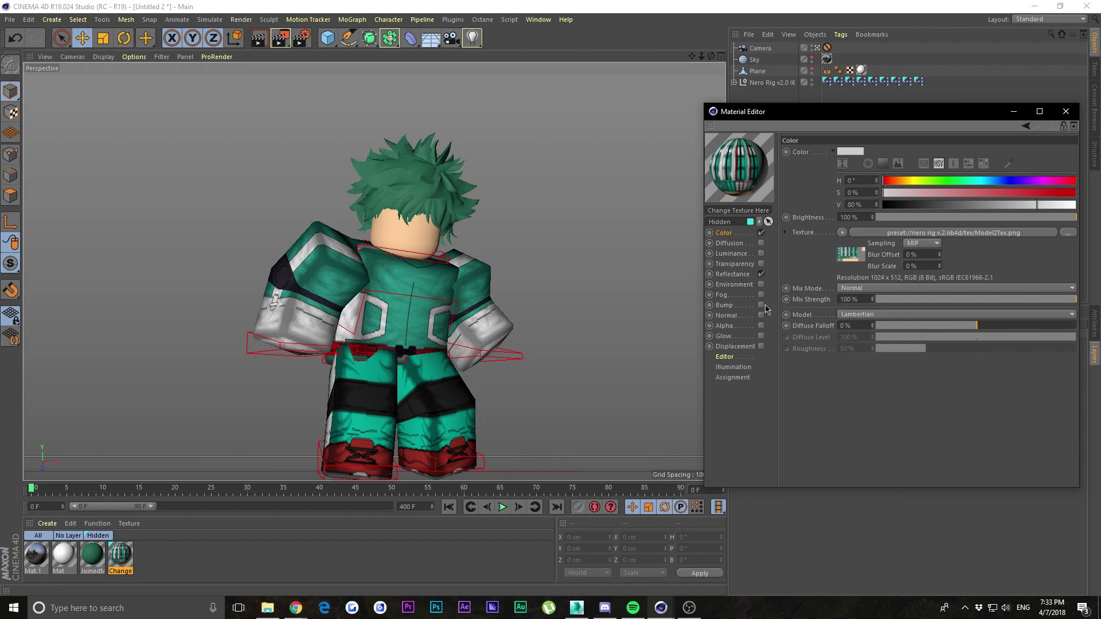
Enable the material's Bump channel and paste the copied shader as its texture
click(762, 305)
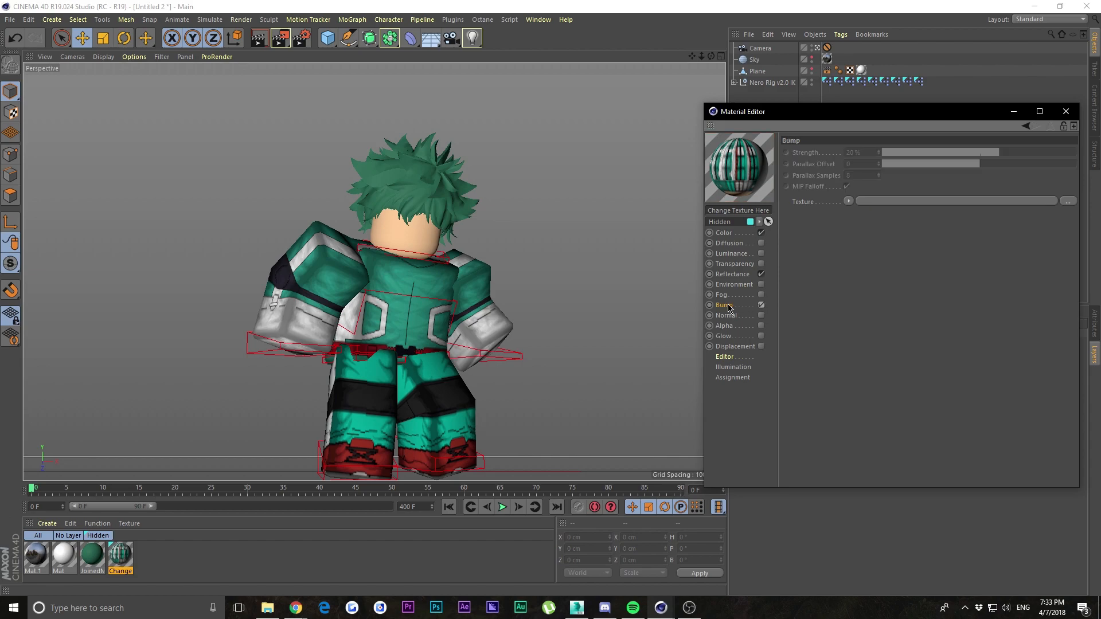
click(847, 201)
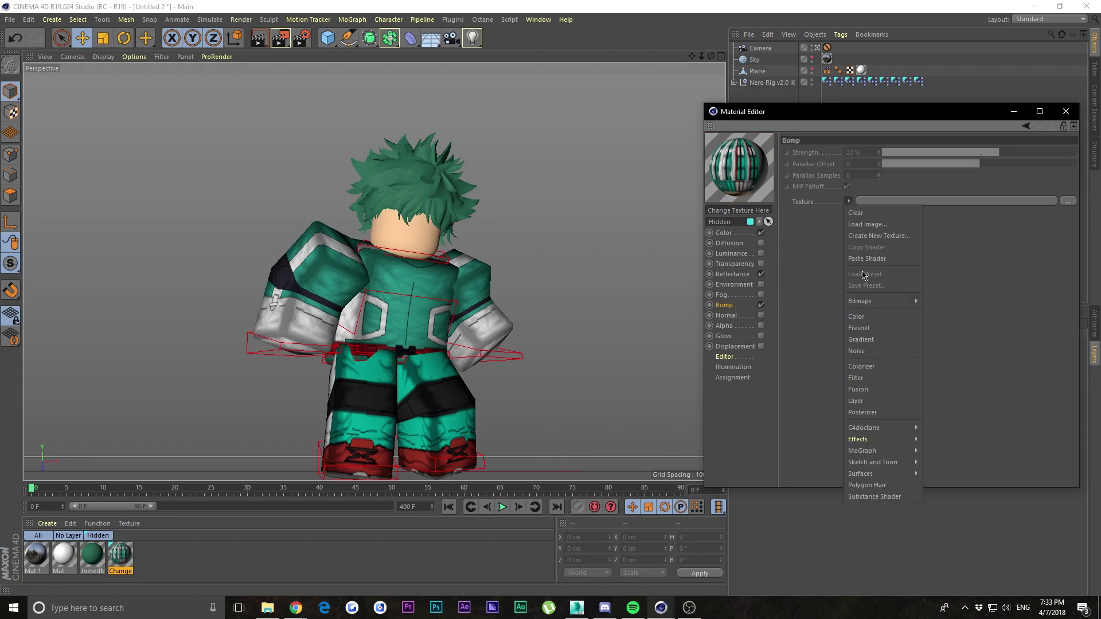
click(866, 259)
Wrap the Bump texture in a Filter with Saturation at -100%, and copy the image shader inside it
click(848, 201)
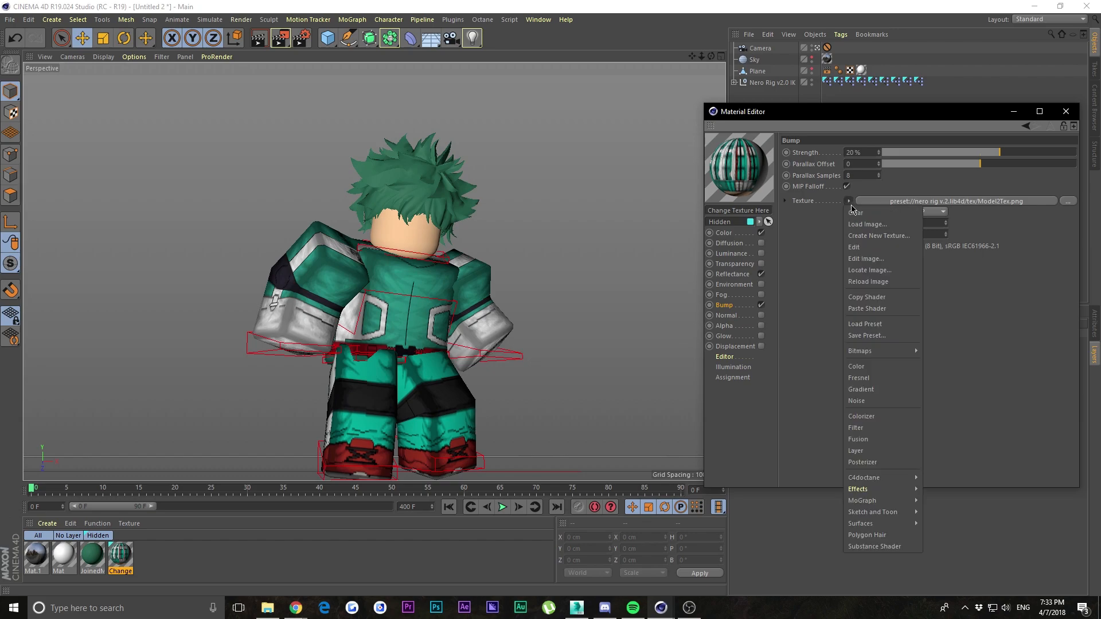
click(857, 428)
click(919, 201)
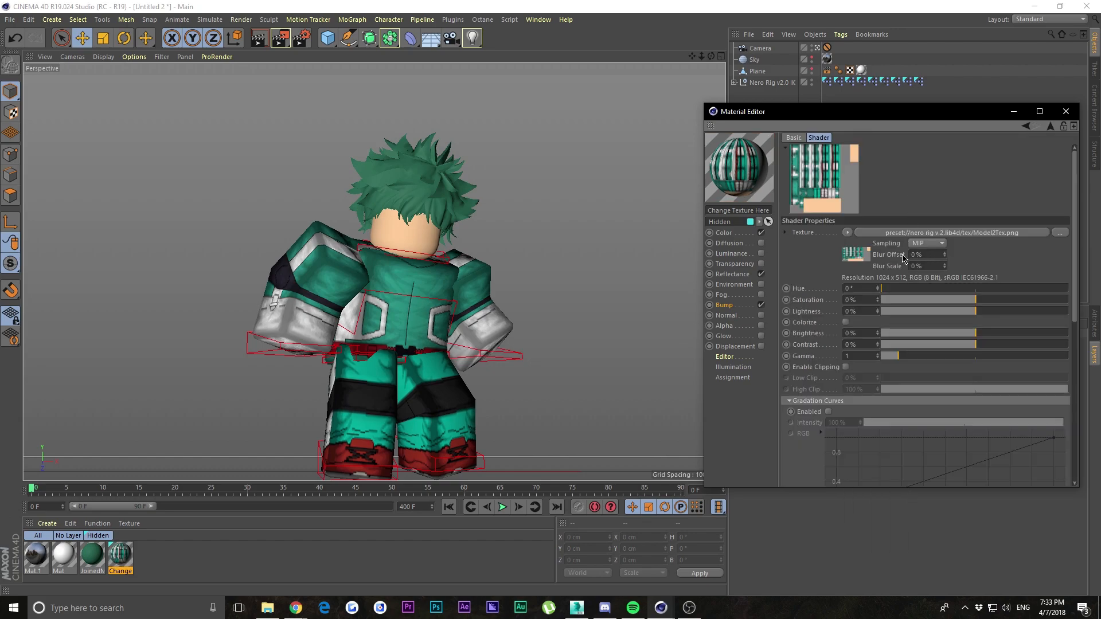
drag(906, 307, 877, 304)
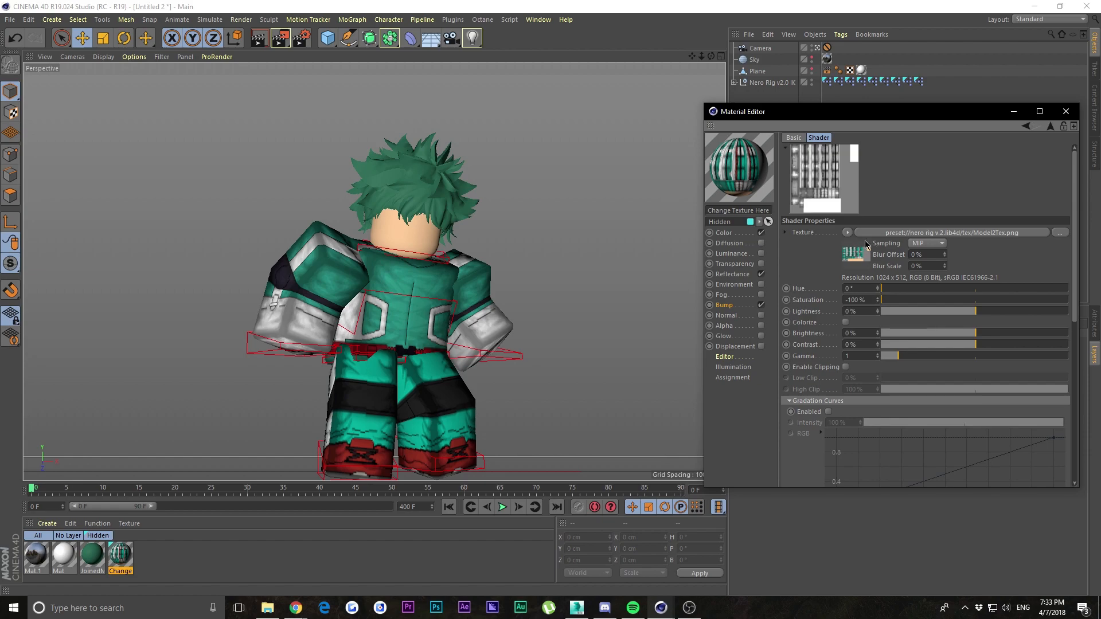
click(847, 232)
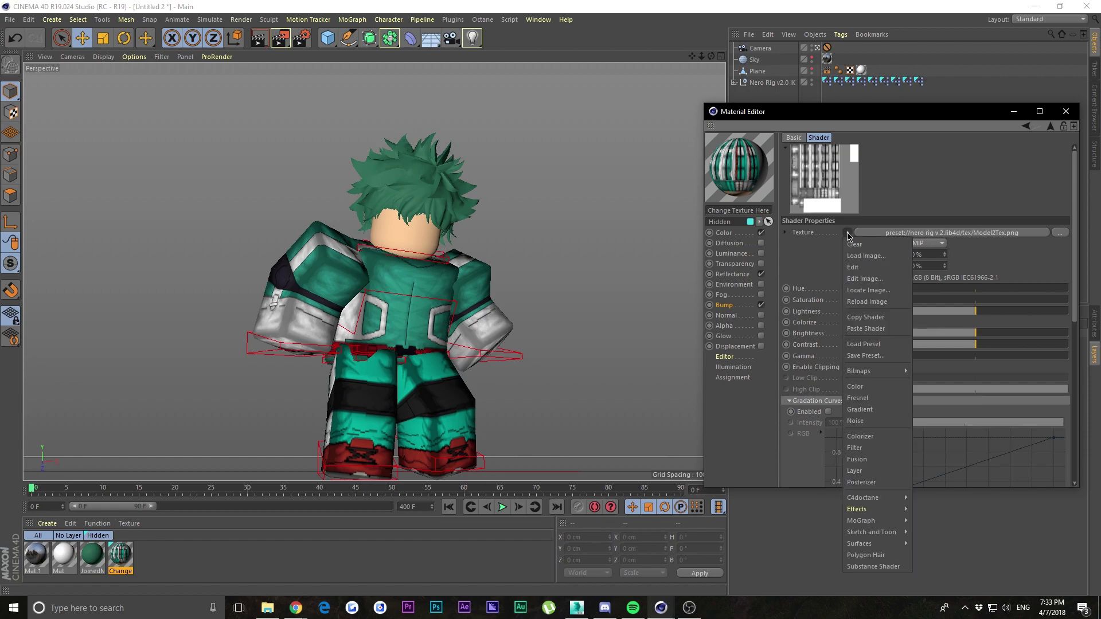
click(868, 318)
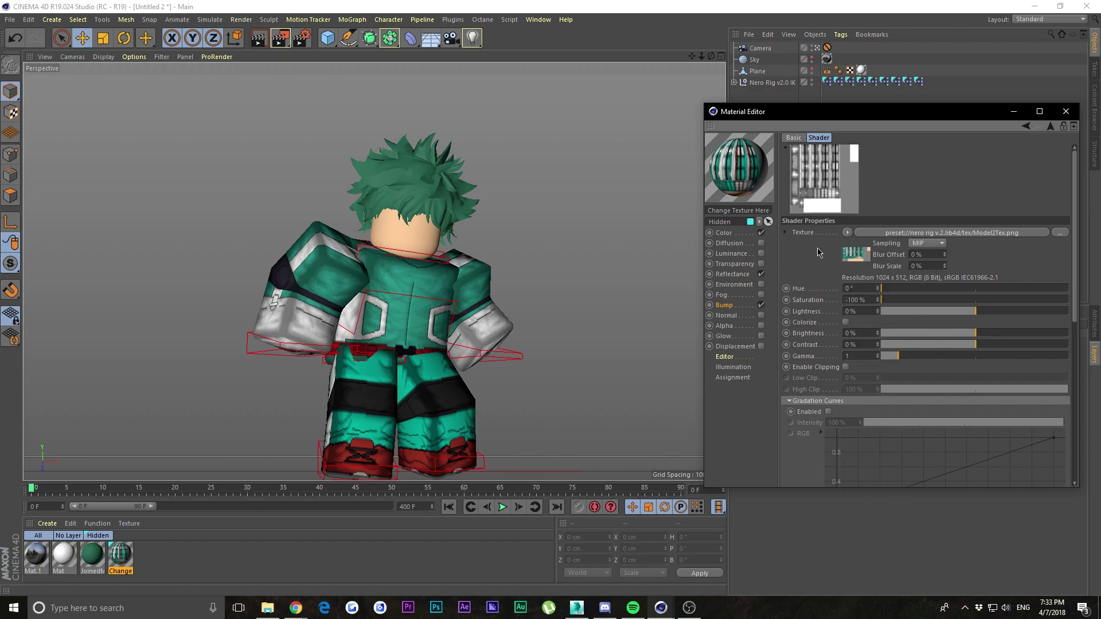
Add a Reflection (Legacy) layer in the Reflectance channel and set its Attenuation to Additive
click(738, 278)
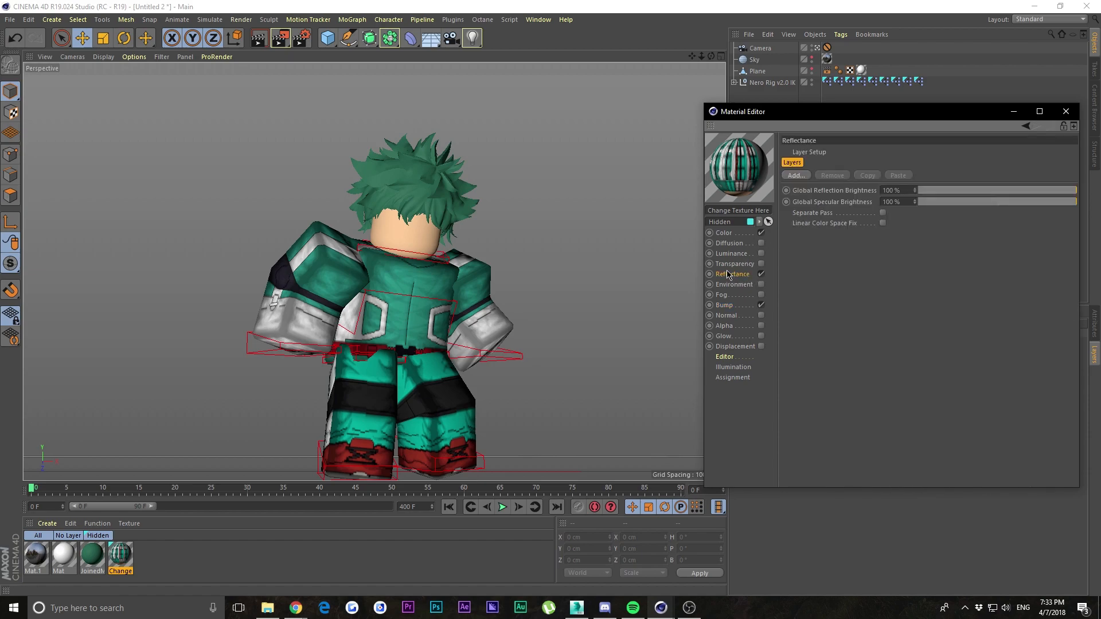
click(804, 177)
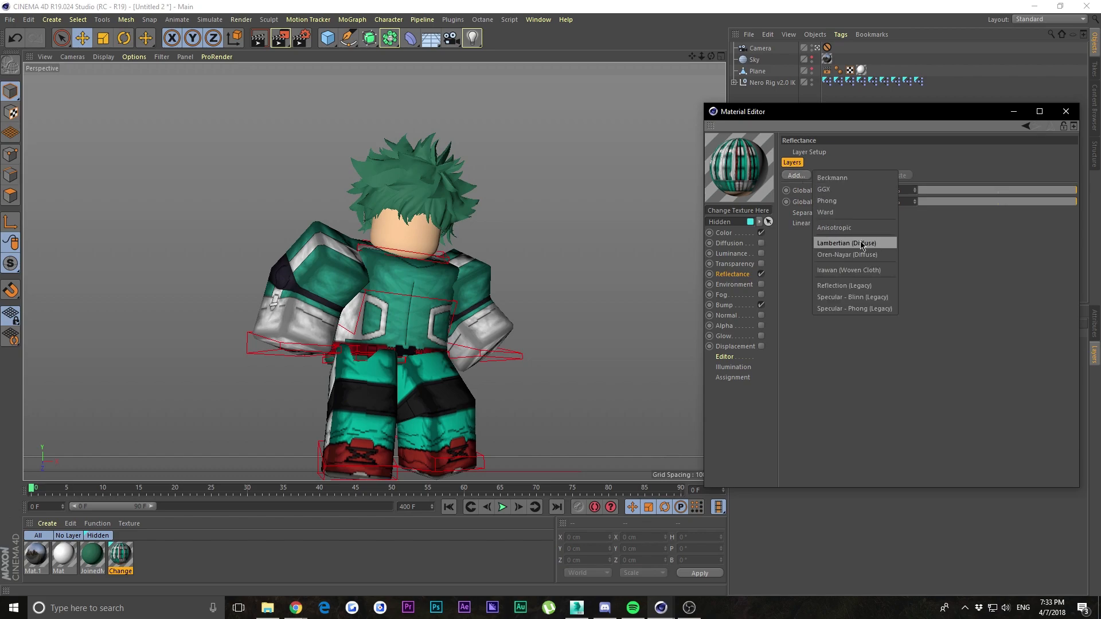
click(849, 287)
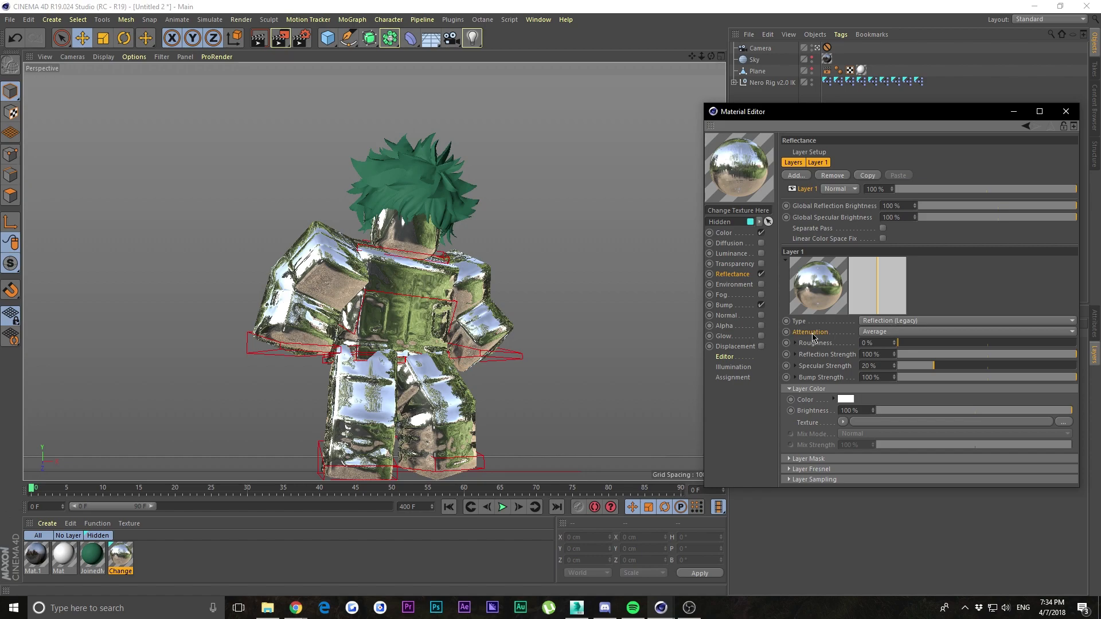
click(914, 332)
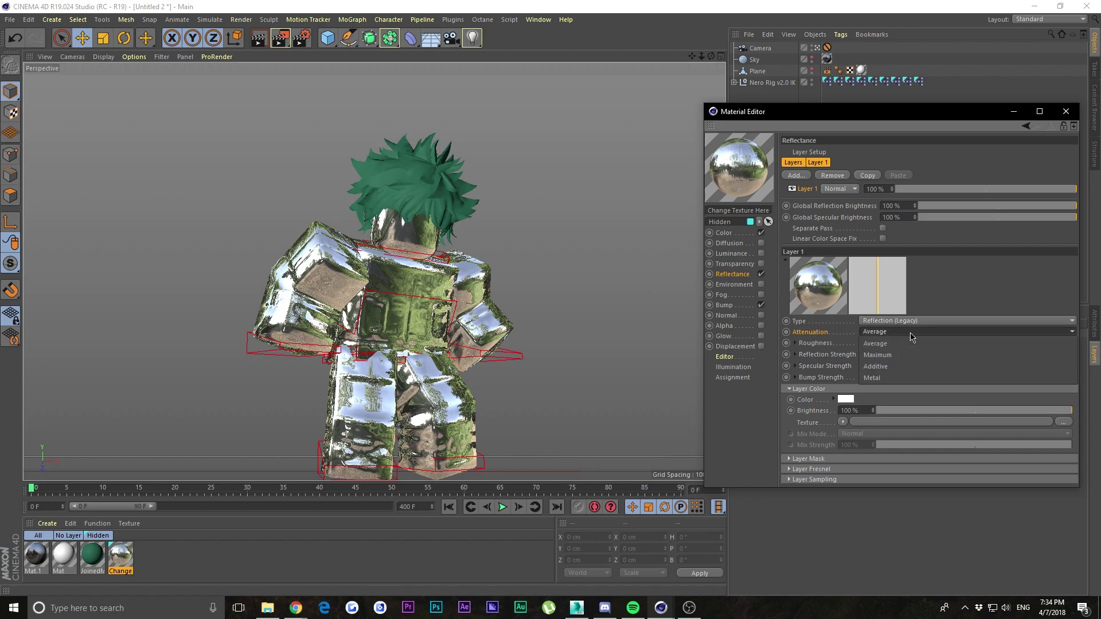
click(876, 366)
Paste the copied image shader as the reflection layer's Roughness texture and set Roughness to 54%
click(796, 344)
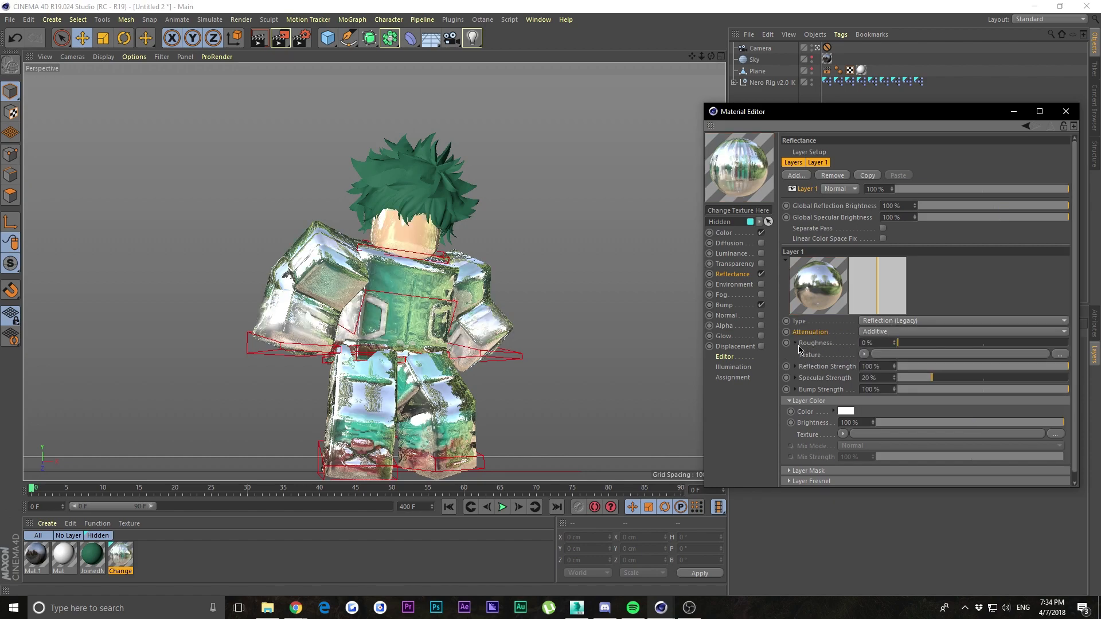
click(864, 354)
click(886, 105)
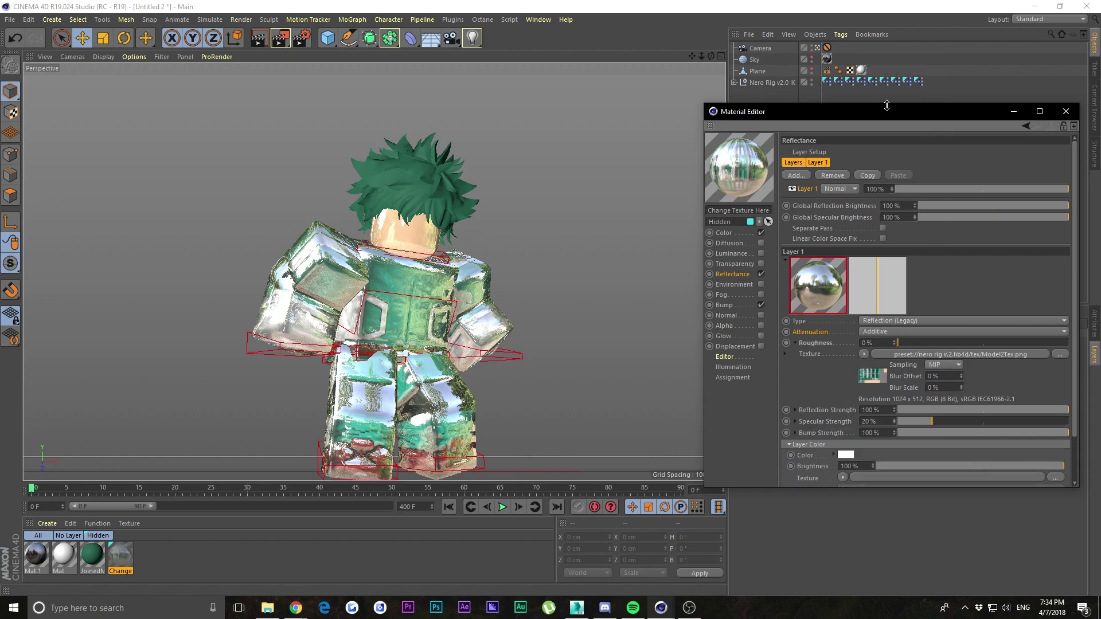
drag(909, 341, 990, 342)
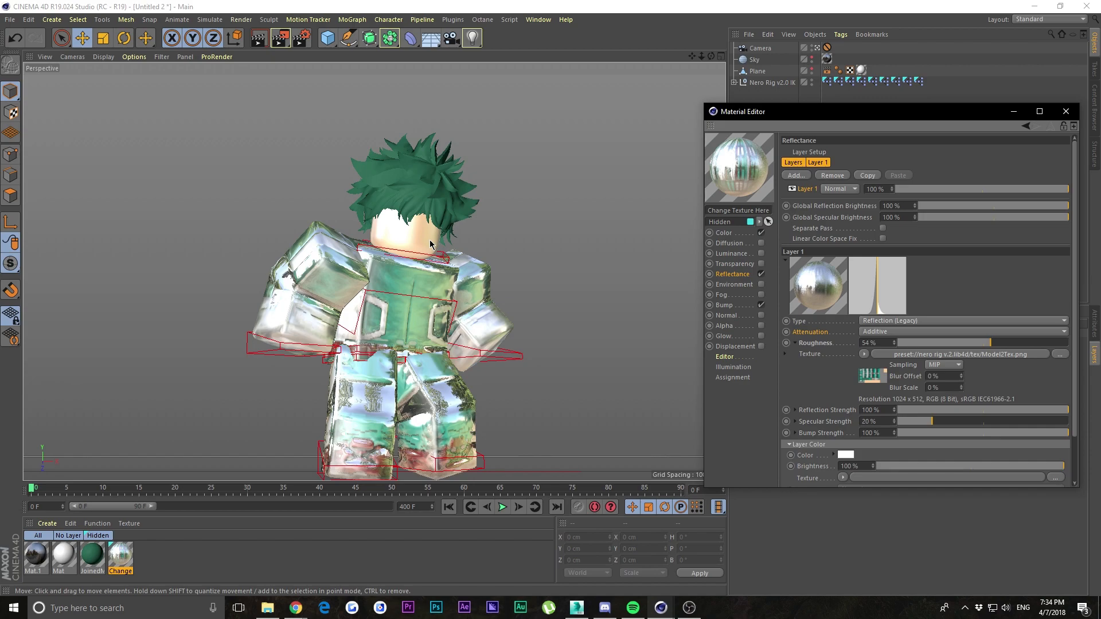
Paste the copied shader as the Reflection Strength texture and set Reflection Strength to 32%
click(797, 411)
click(864, 422)
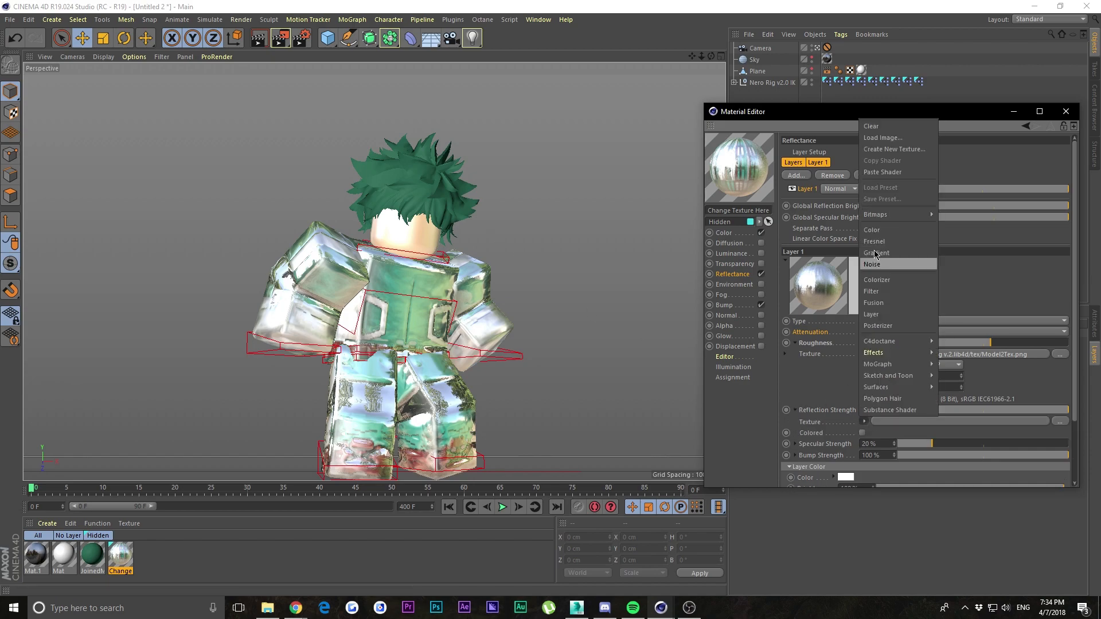
click(829, 365)
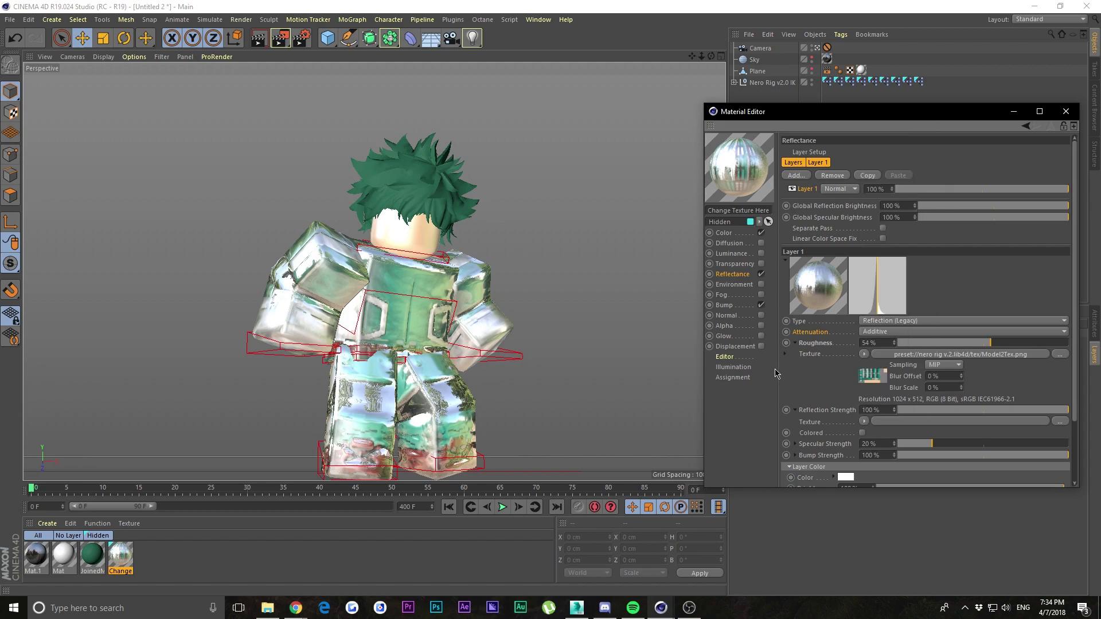
click(843, 412)
click(864, 422)
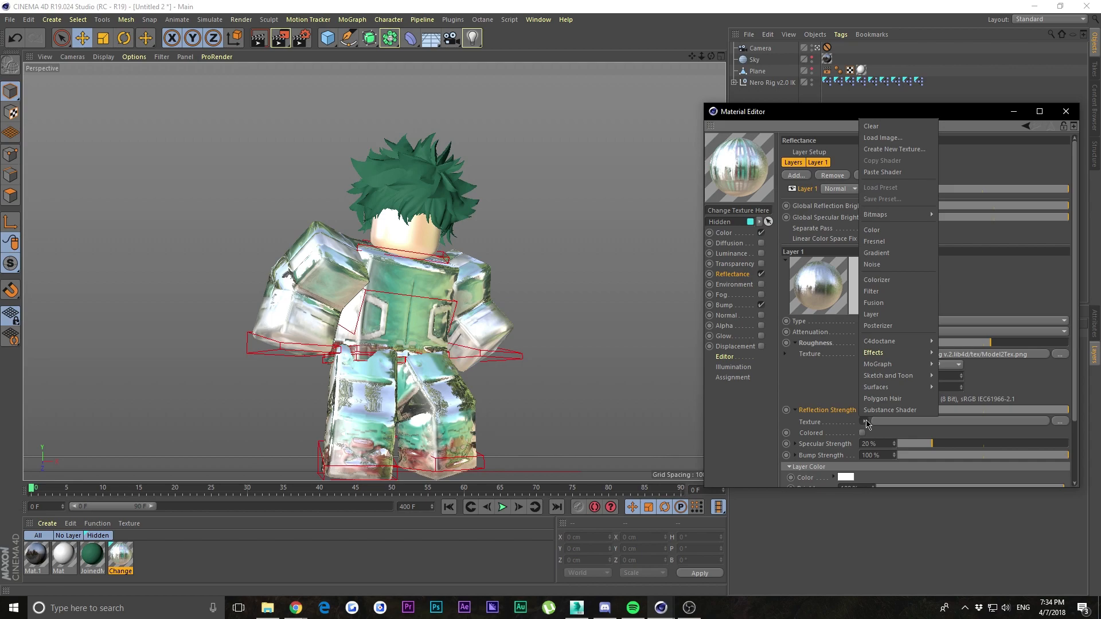
click(887, 172)
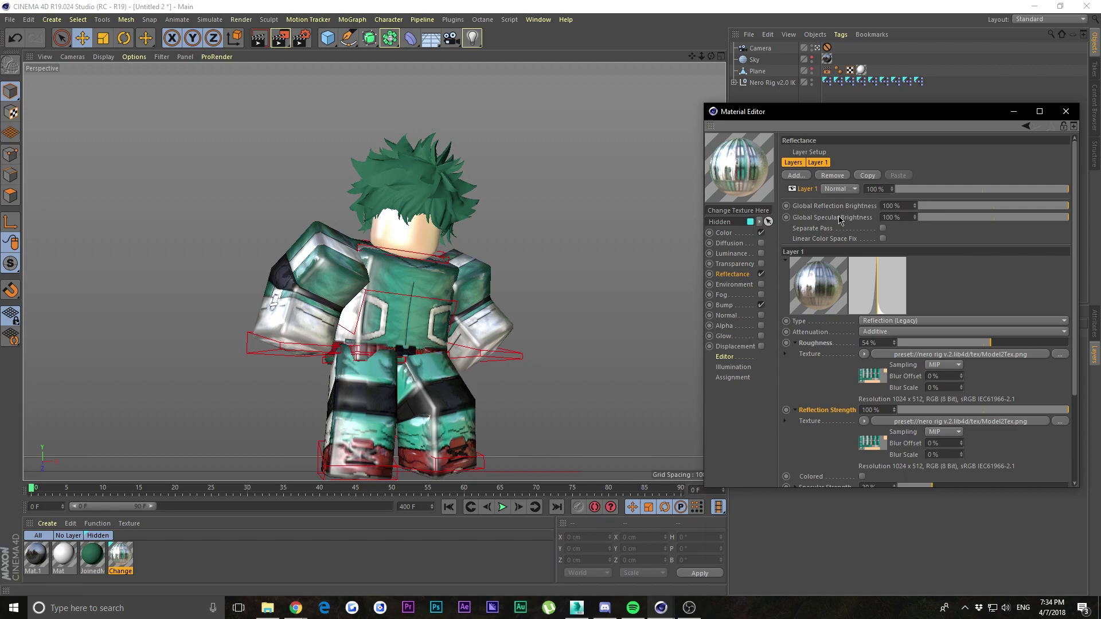
click(954, 411)
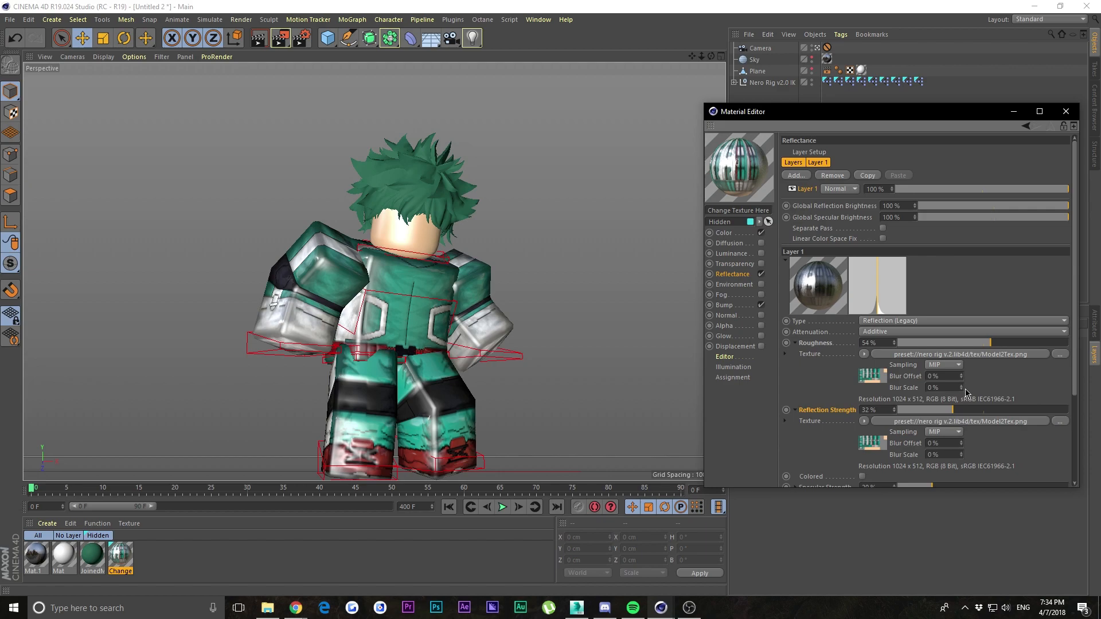
Set the reflection layer's Roughness to 24% and check the shader settings of its texture
click(1035, 342)
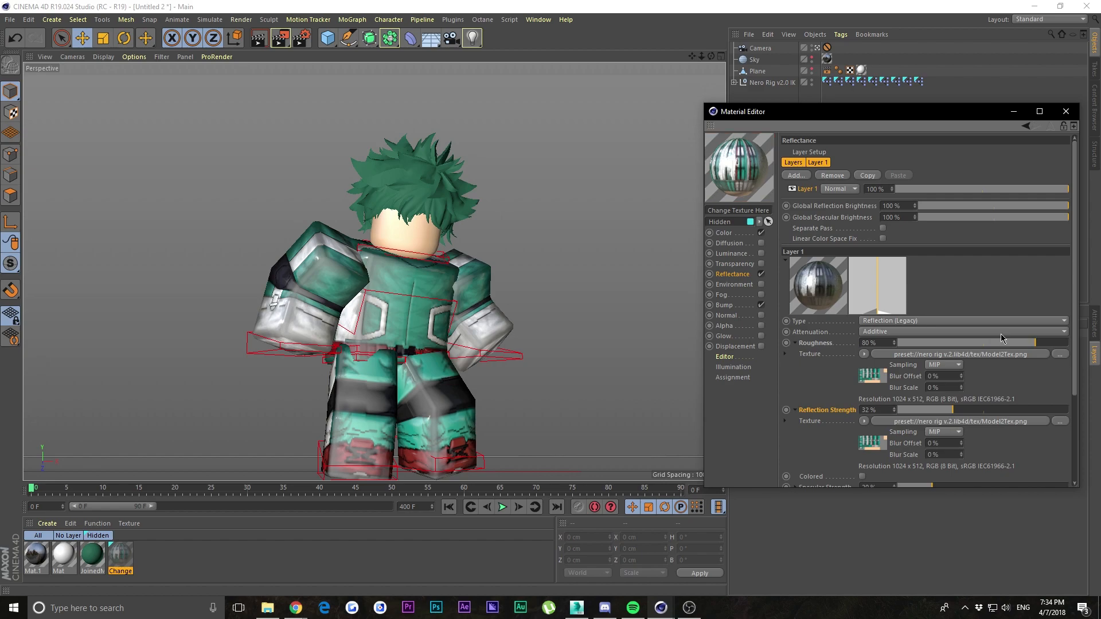
drag(929, 342, 909, 344)
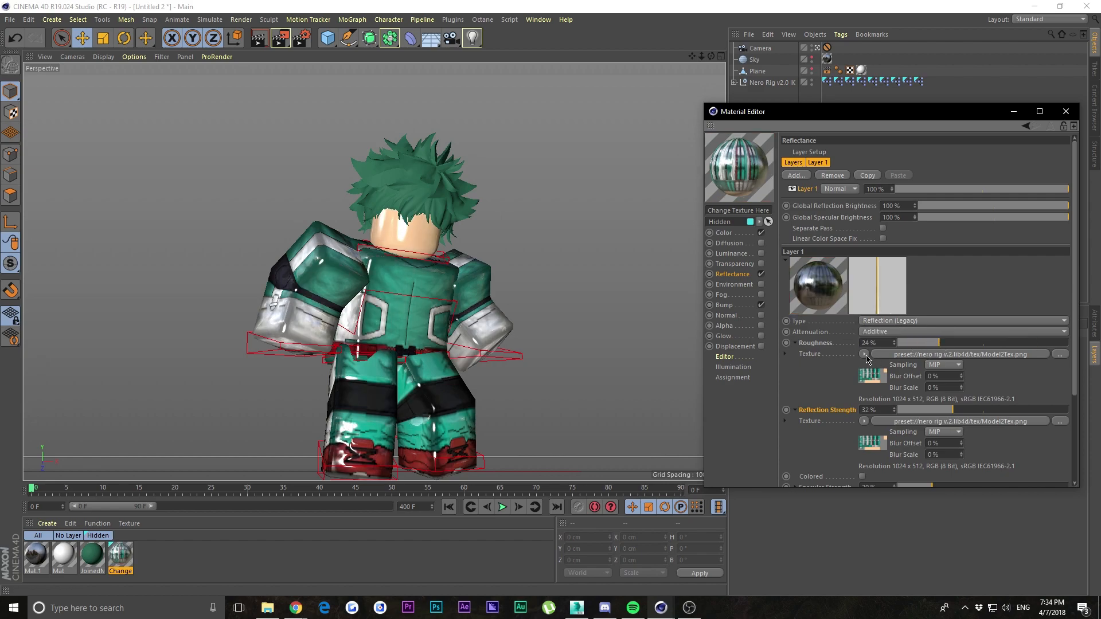
click(864, 354)
click(920, 356)
click(924, 356)
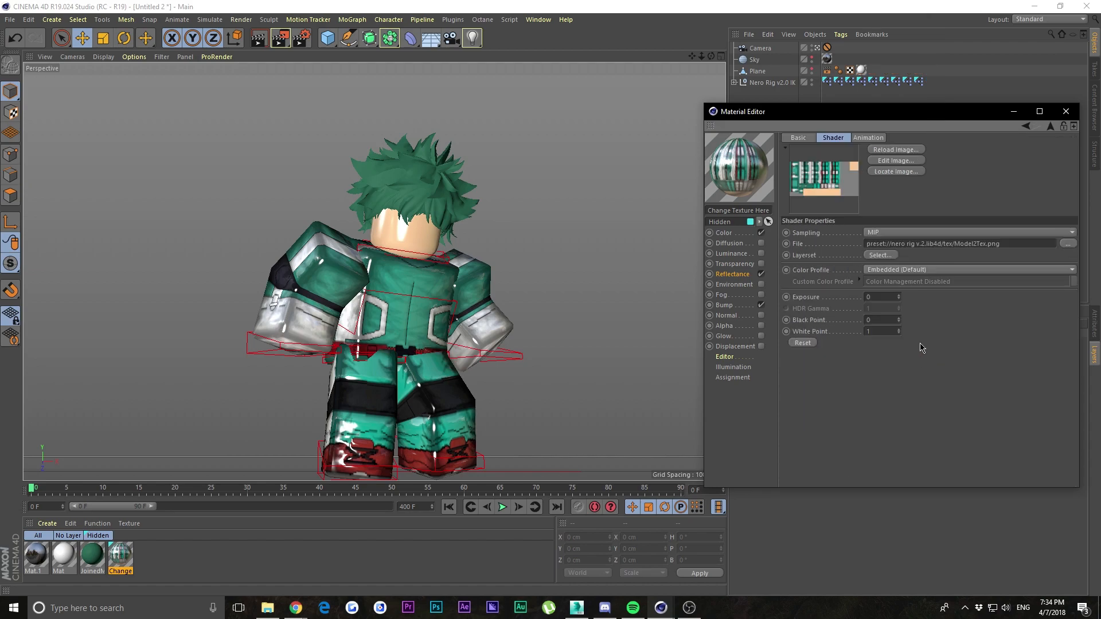
click(1051, 126)
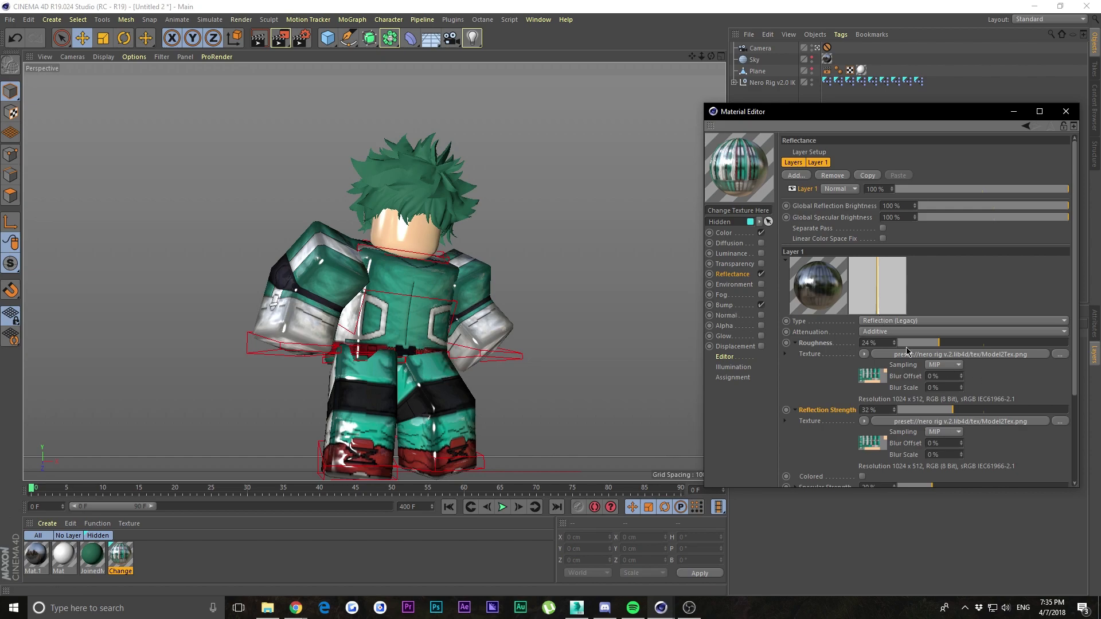
Copy the Bump channel's Filter shader and paste it over the reflection layer's Roughness and Reflection Strength textures
click(732, 305)
click(850, 200)
click(864, 260)
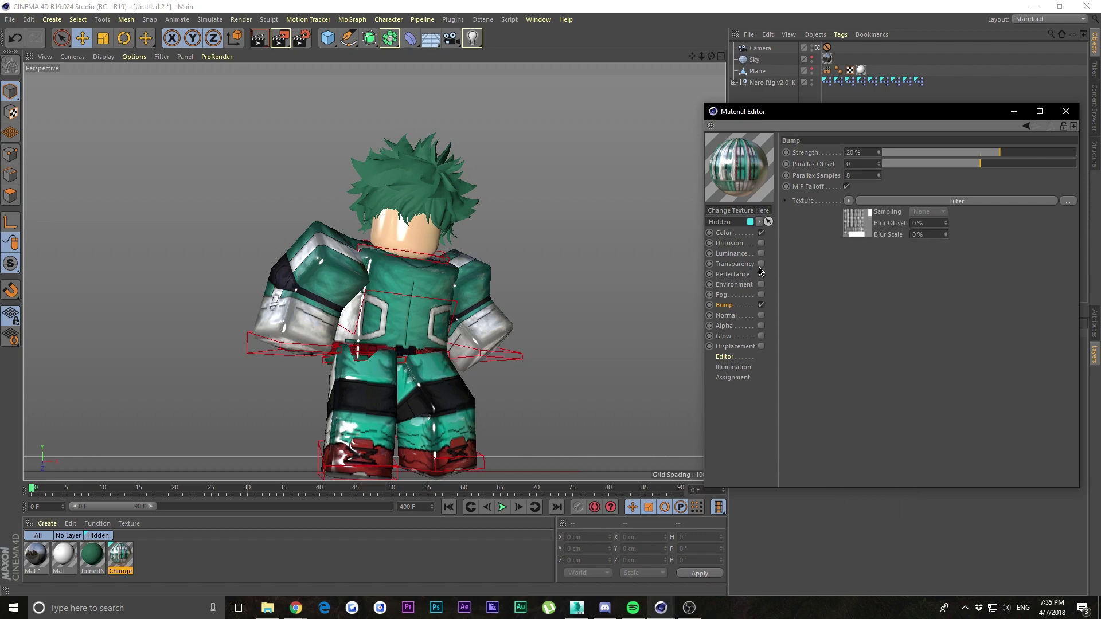
click(751, 274)
click(864, 354)
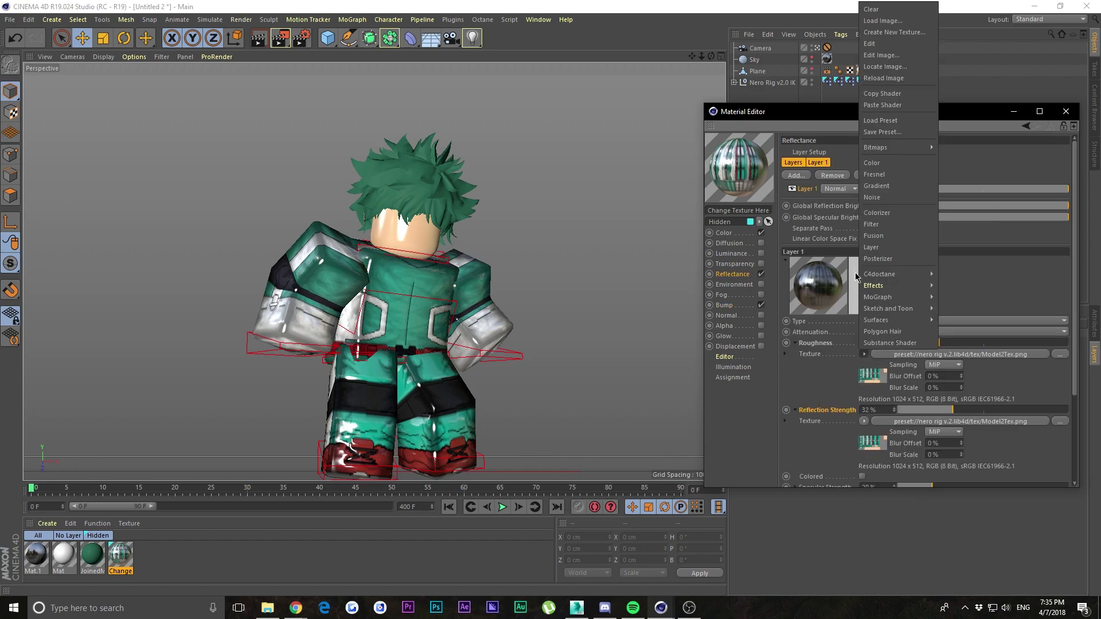
click(876, 107)
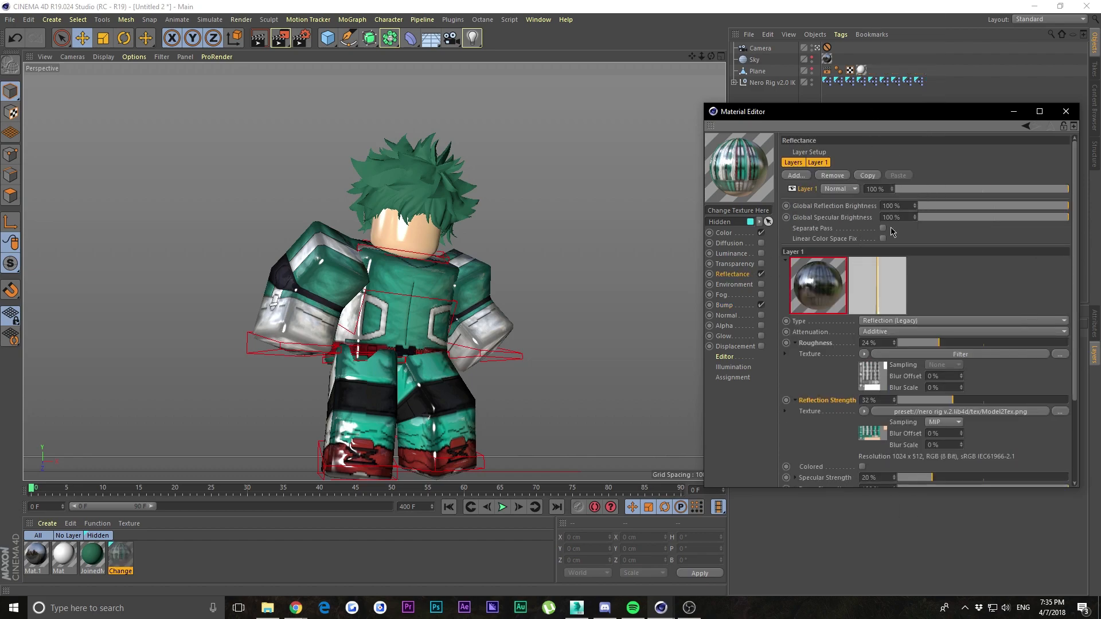
click(864, 411)
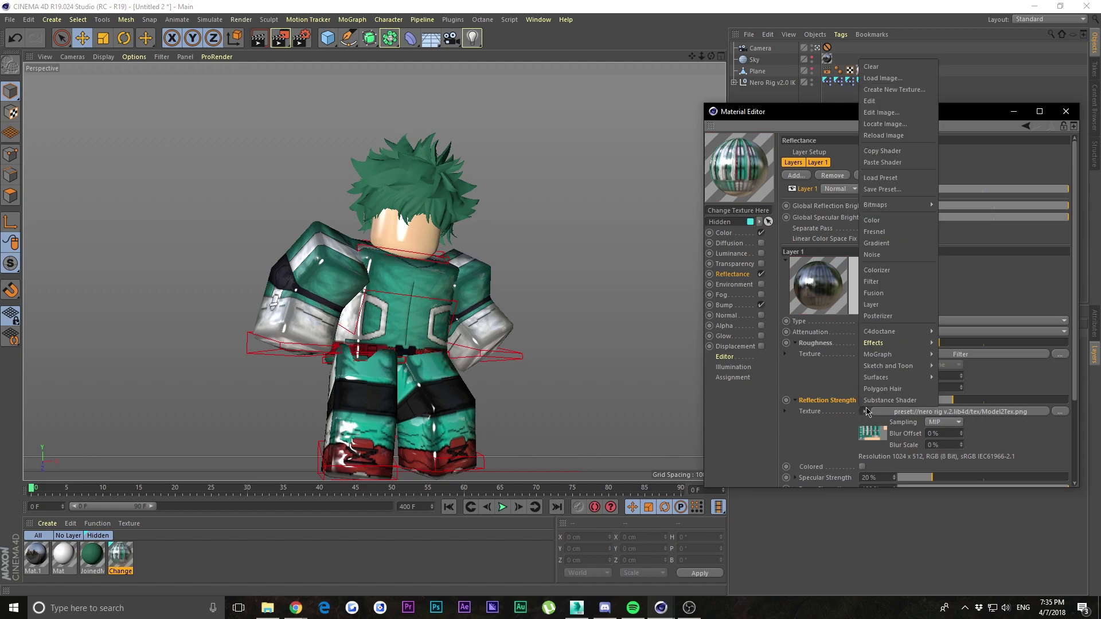
click(883, 162)
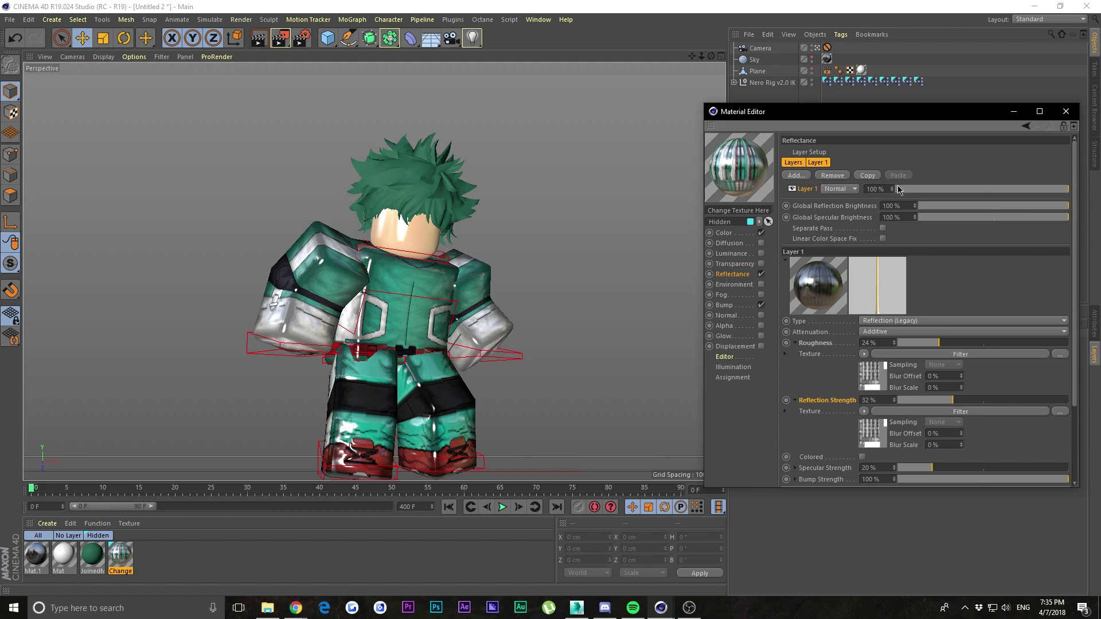
Try clipping the Roughness texture's Filter shader with Low Clip 100% and High Clip 0%
click(955, 354)
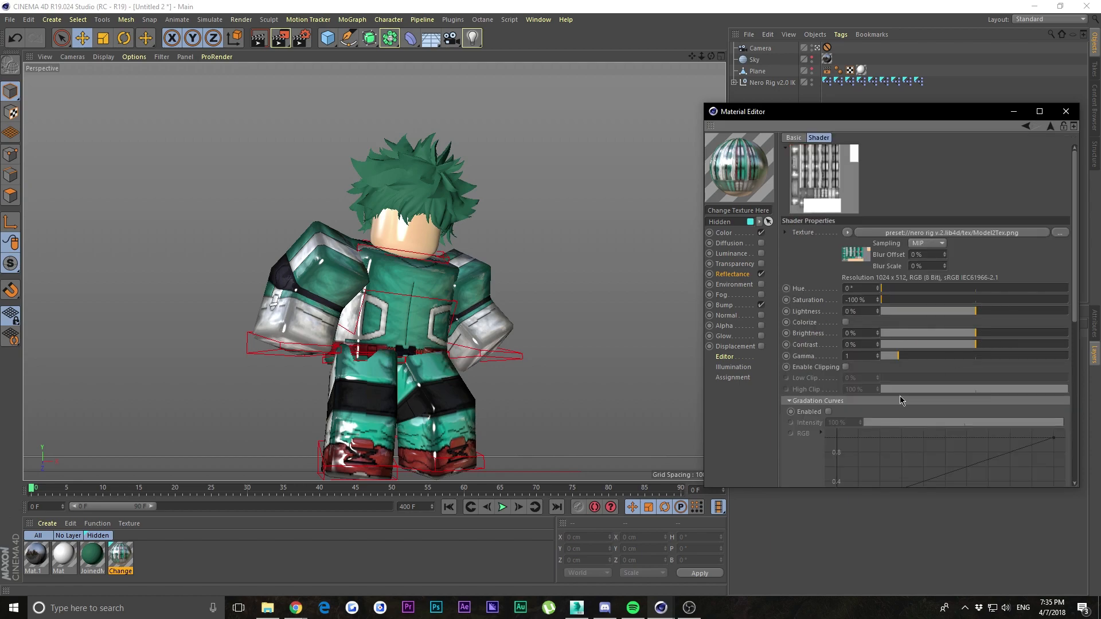
click(845, 367)
drag(883, 378, 856, 401)
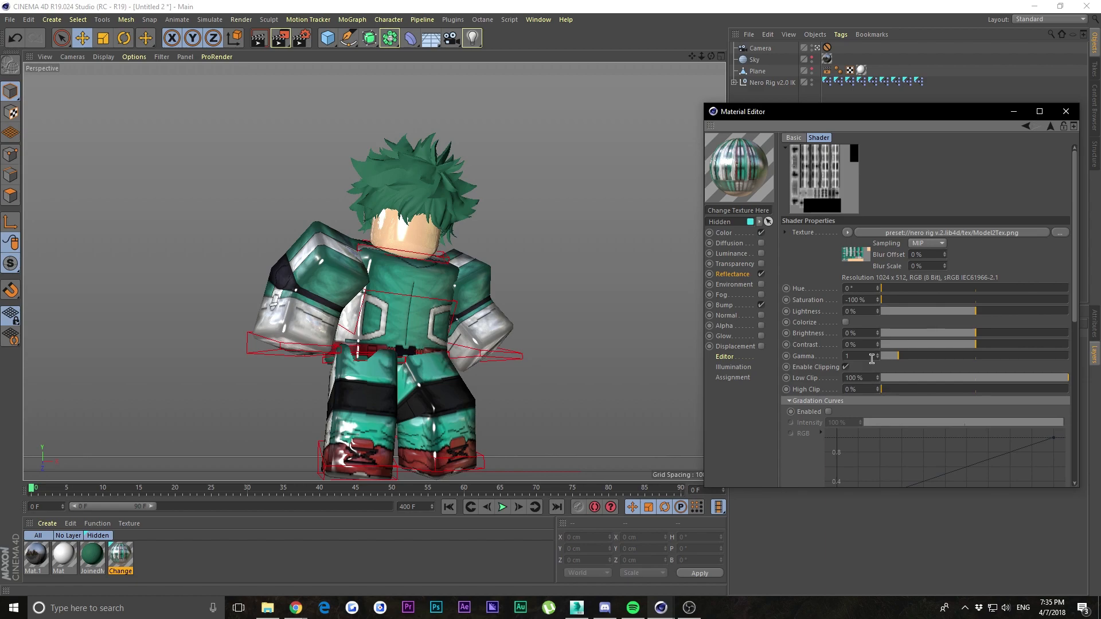
click(845, 367)
click(1050, 127)
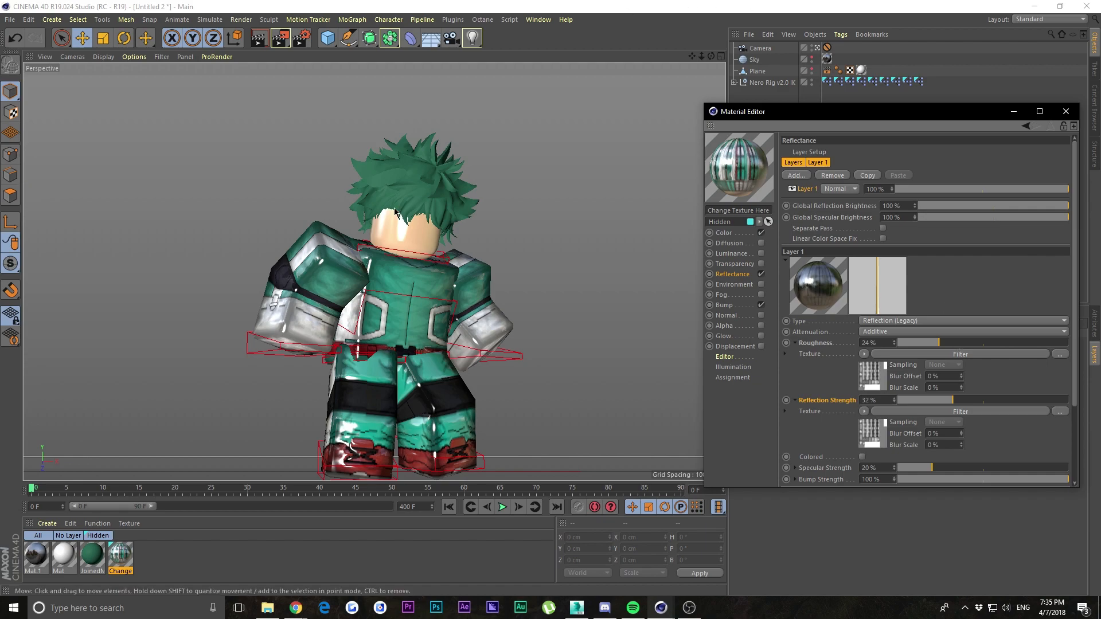
click(389, 237)
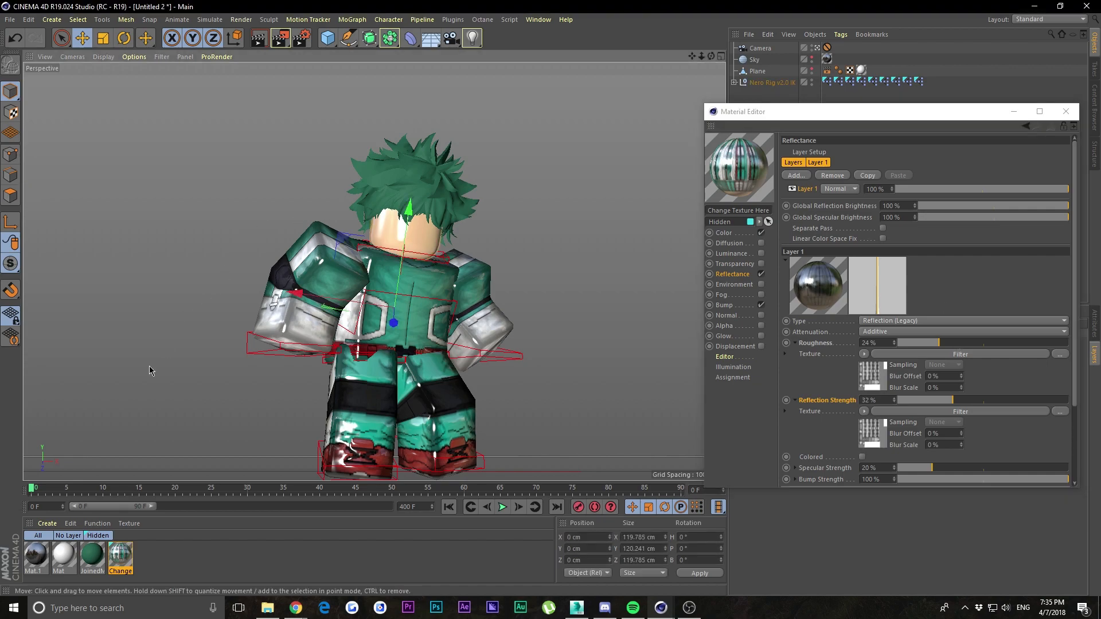
click(47, 524)
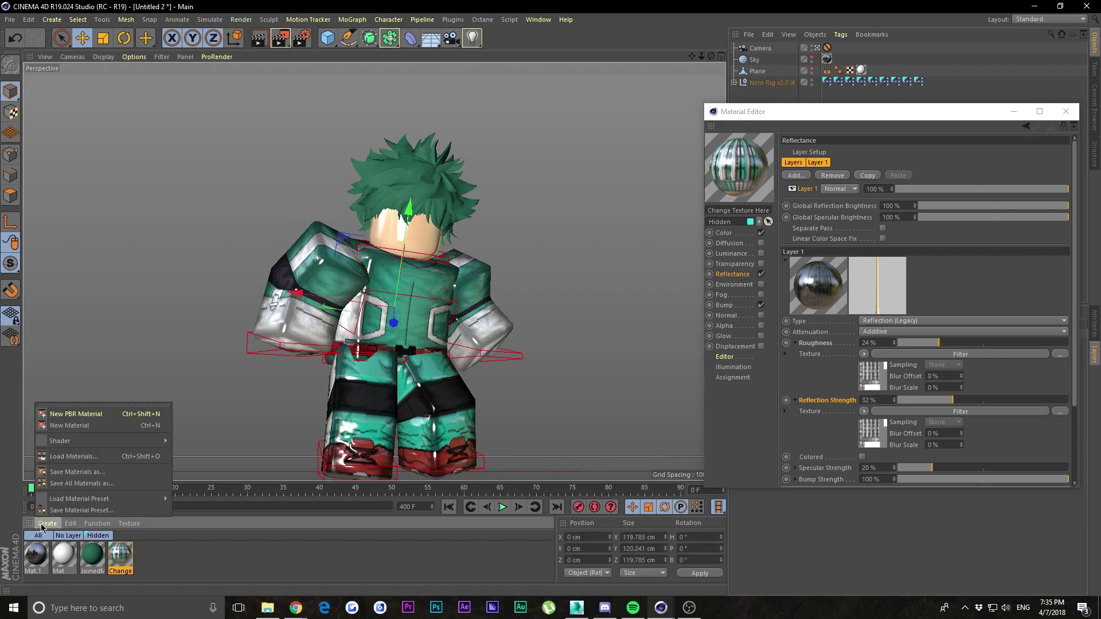
click(69, 425)
key(Delete)
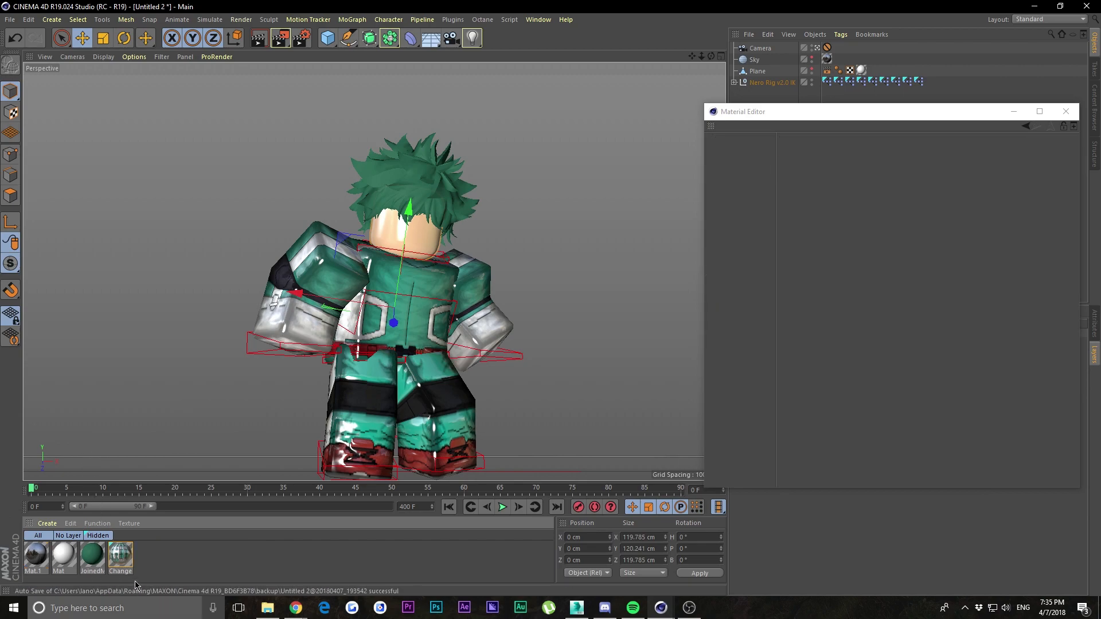
Duplicate the Change Texture Here material and rename the copy "head"
click(122, 554)
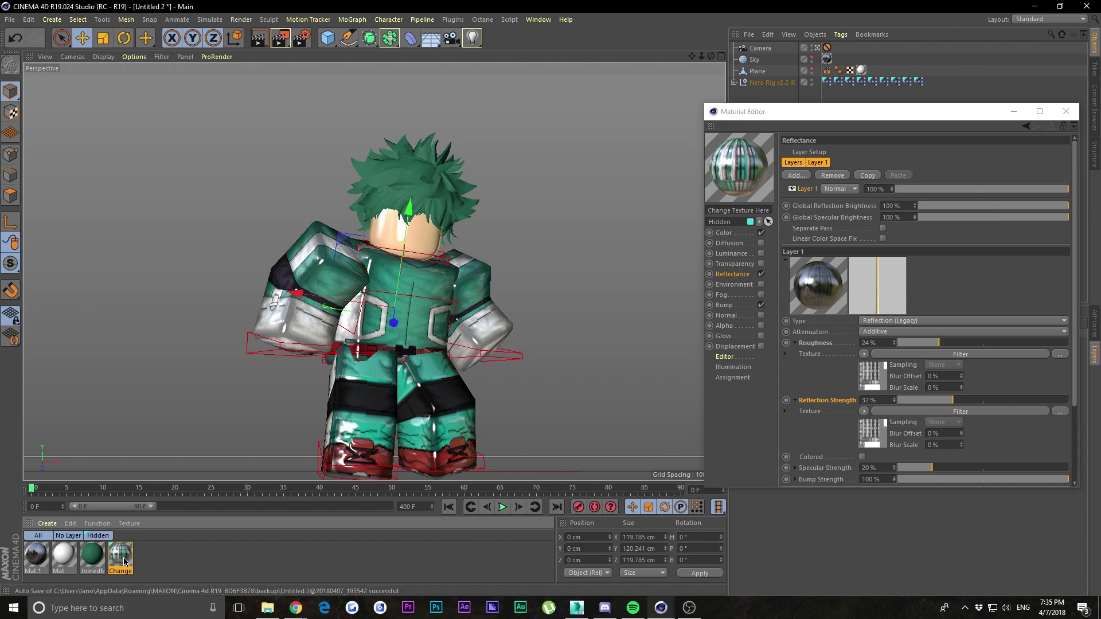
ctrl+drag(124, 562, 387, 232)
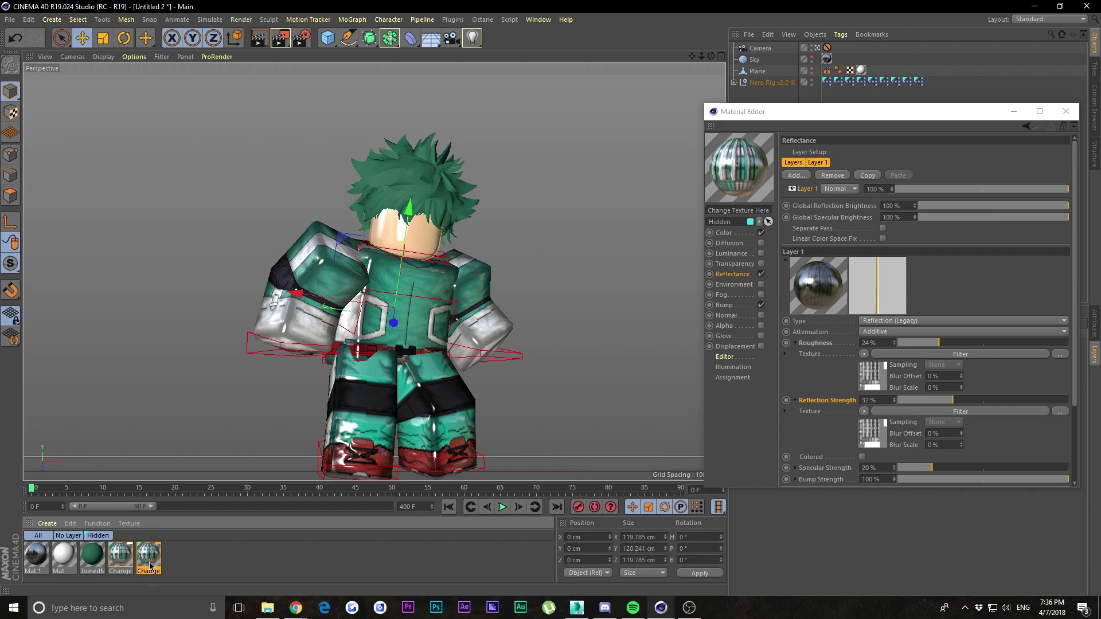
double_click(149, 561)
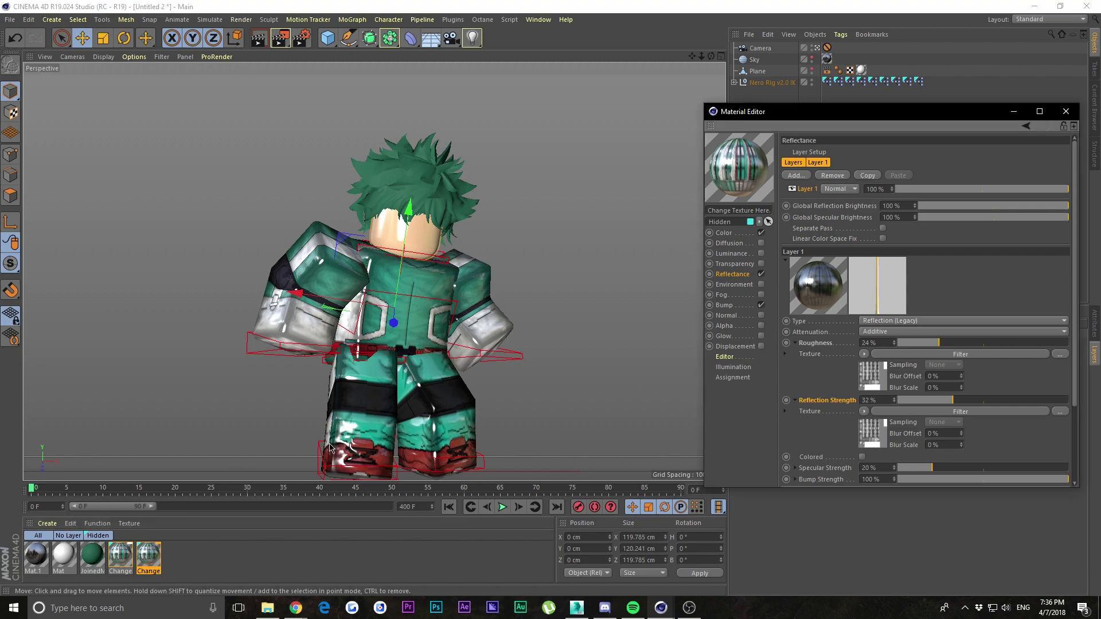
right_click(145, 558)
click(136, 559)
right_click(140, 559)
click(203, 390)
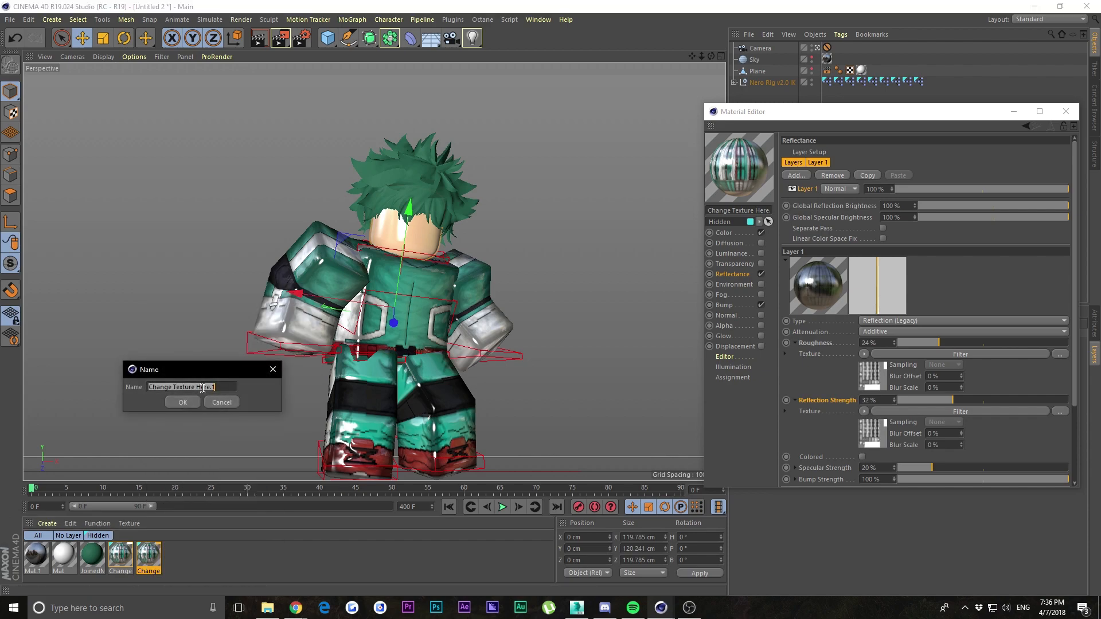
text(head)
key(Return)
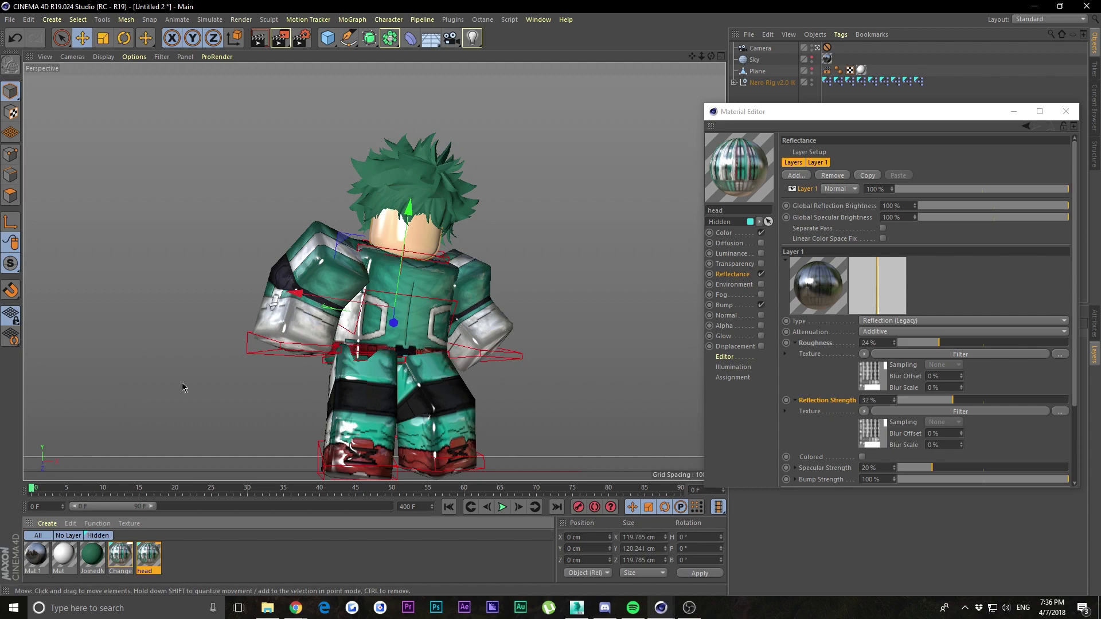
Enable clipping at Low Clip 0% and High Clip 100% in the head material's Roughness shader, and test-render the region around the head and torso
click(916, 355)
click(846, 366)
drag(909, 379, 880, 379)
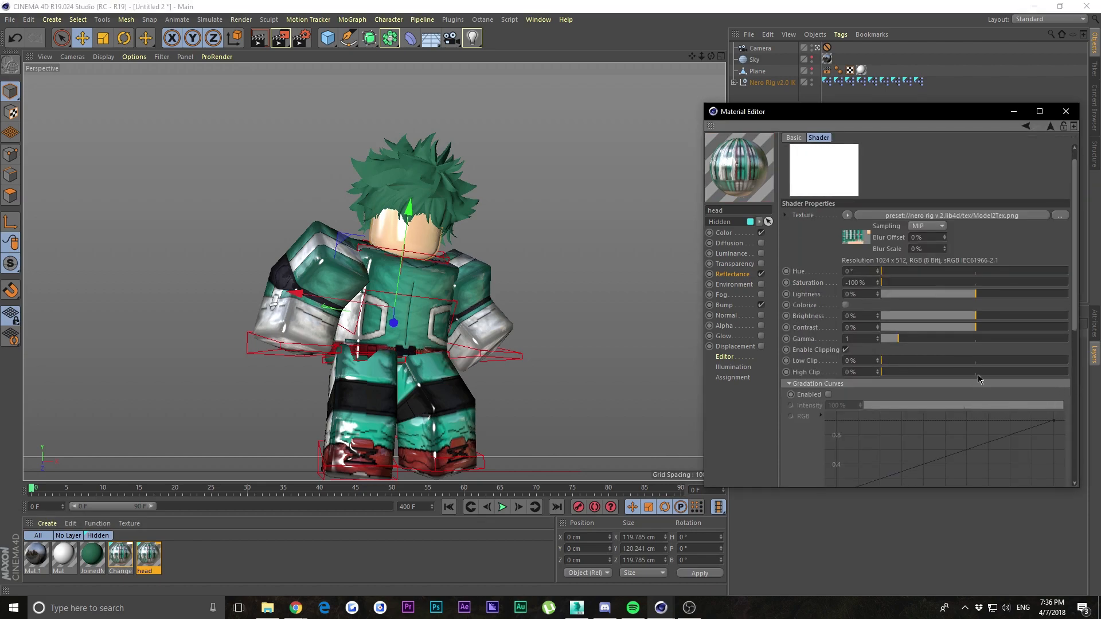
drag(978, 372, 1068, 372)
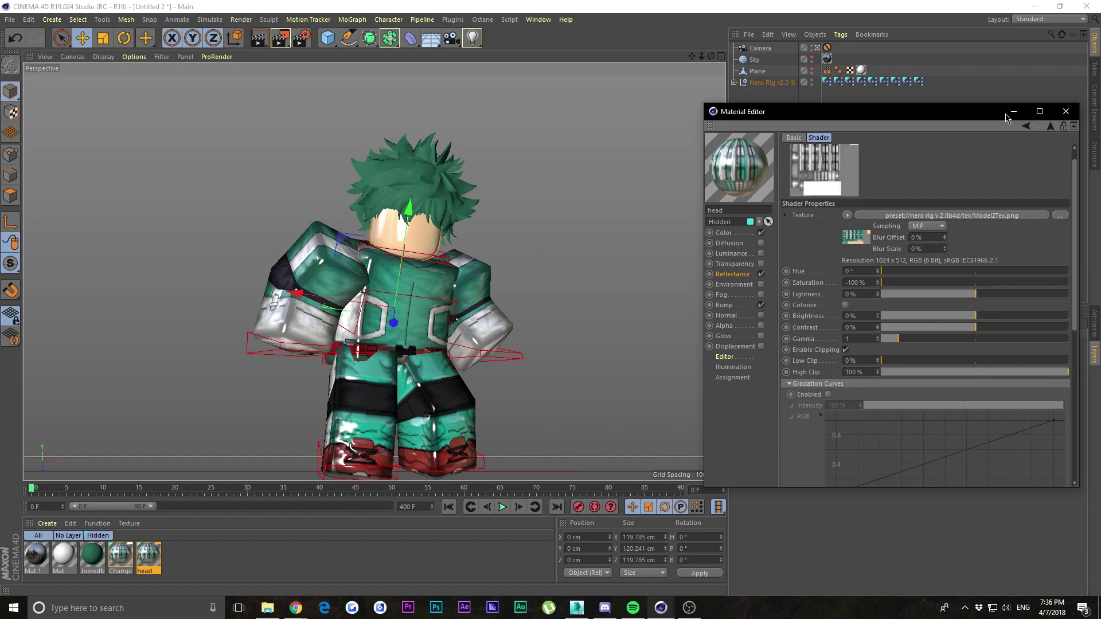
click(1051, 126)
drag(278, 38, 330, 56)
drag(539, 301, 239, 103)
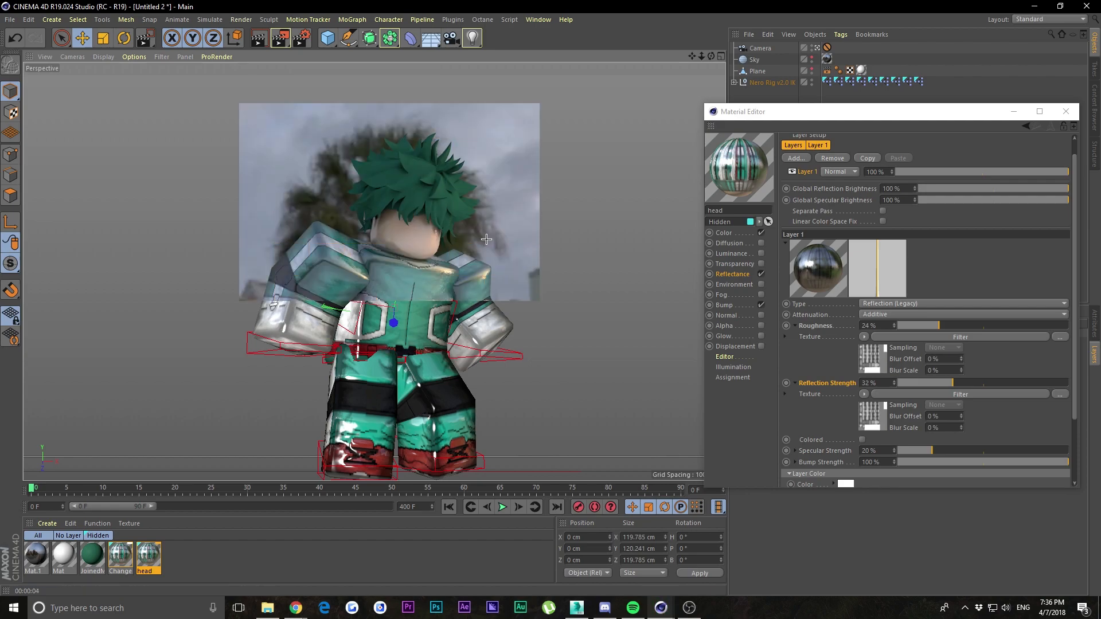
Set the head material's reflection Roughness to about 46%, check its Bump channel and close the material editor
drag(922, 325, 1069, 326)
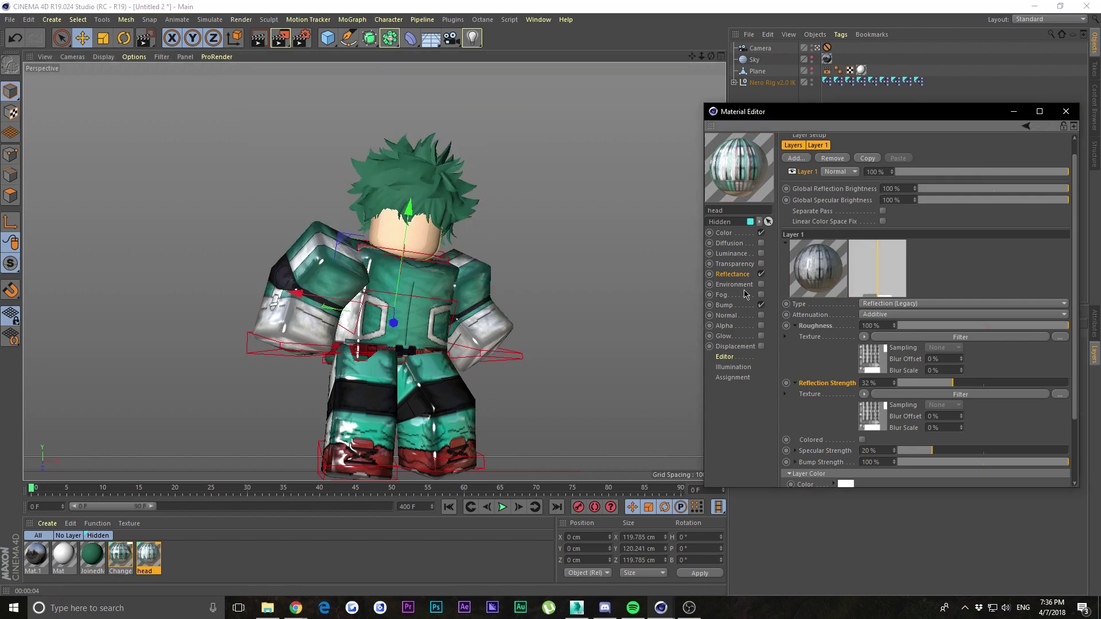
click(1008, 326)
drag(1007, 327, 976, 325)
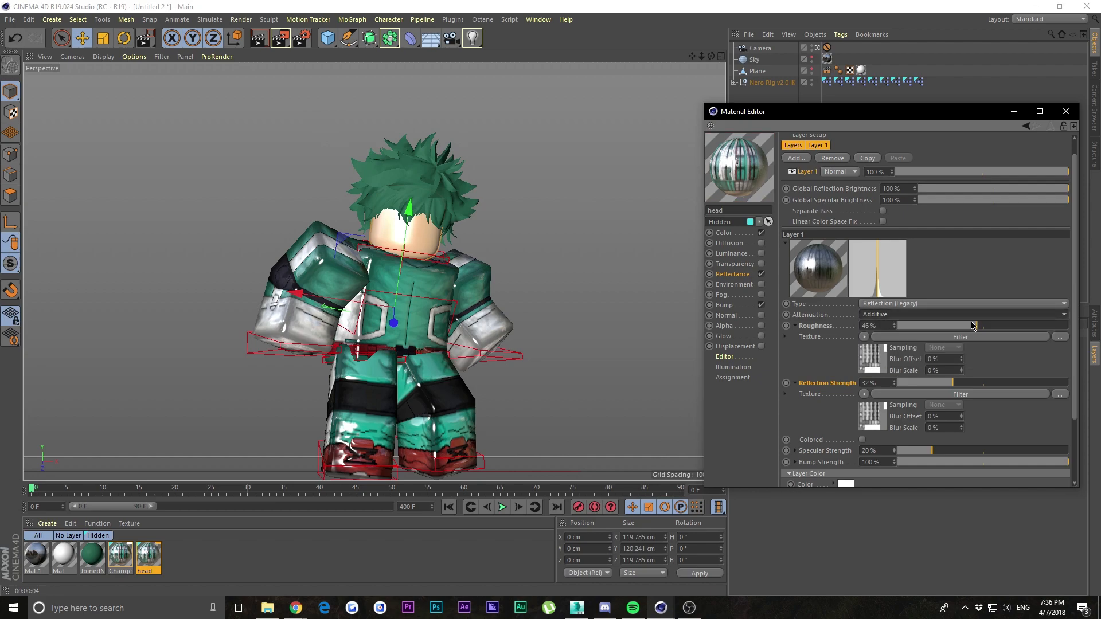
click(981, 325)
click(724, 305)
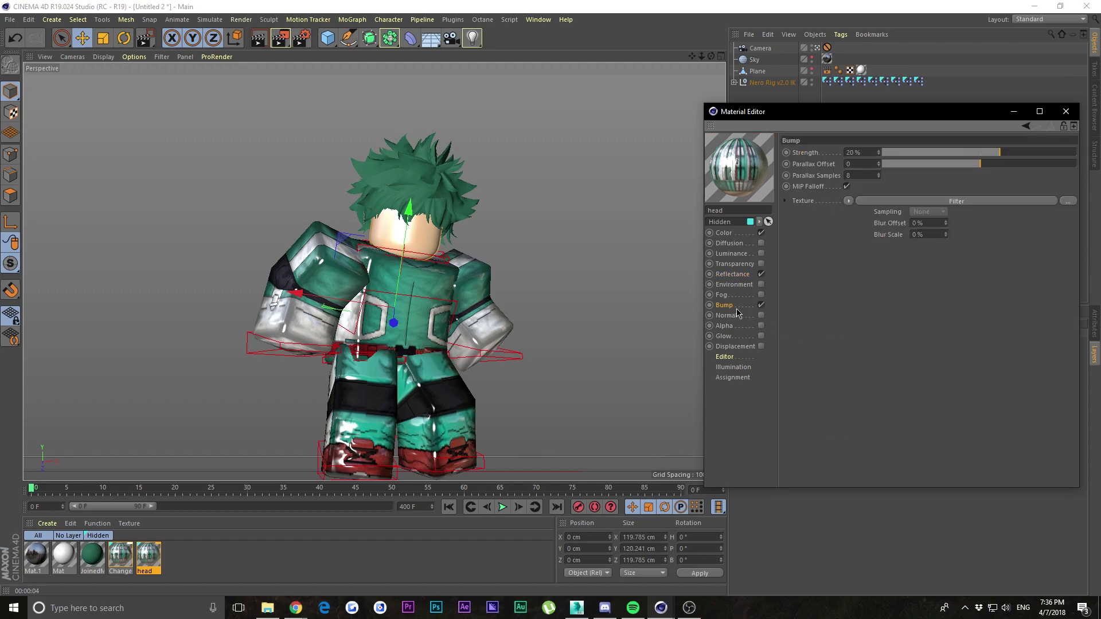
click(1062, 113)
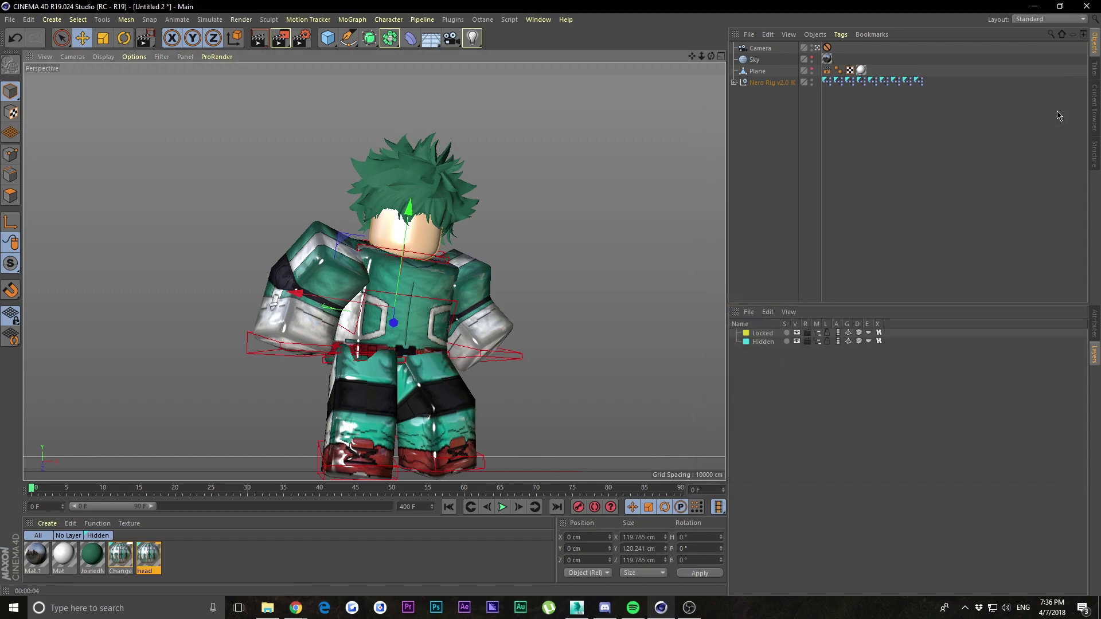
Set the Bump Strength of the Change Texture Here material to 100% and render the view
double_click(148, 554)
click(533, 77)
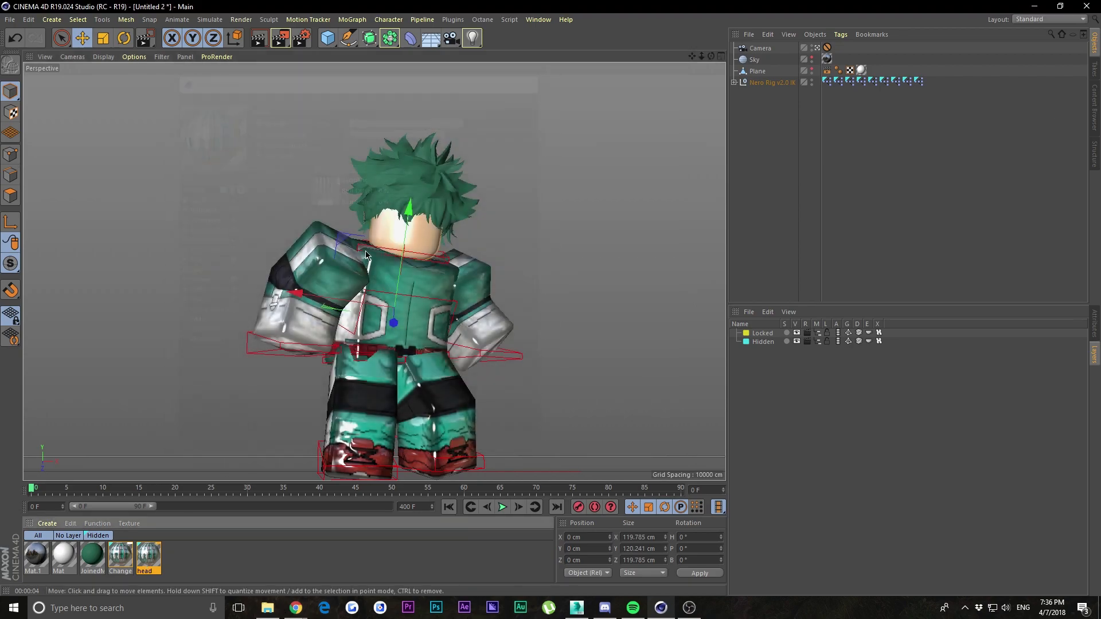
double_click(129, 552)
click(195, 273)
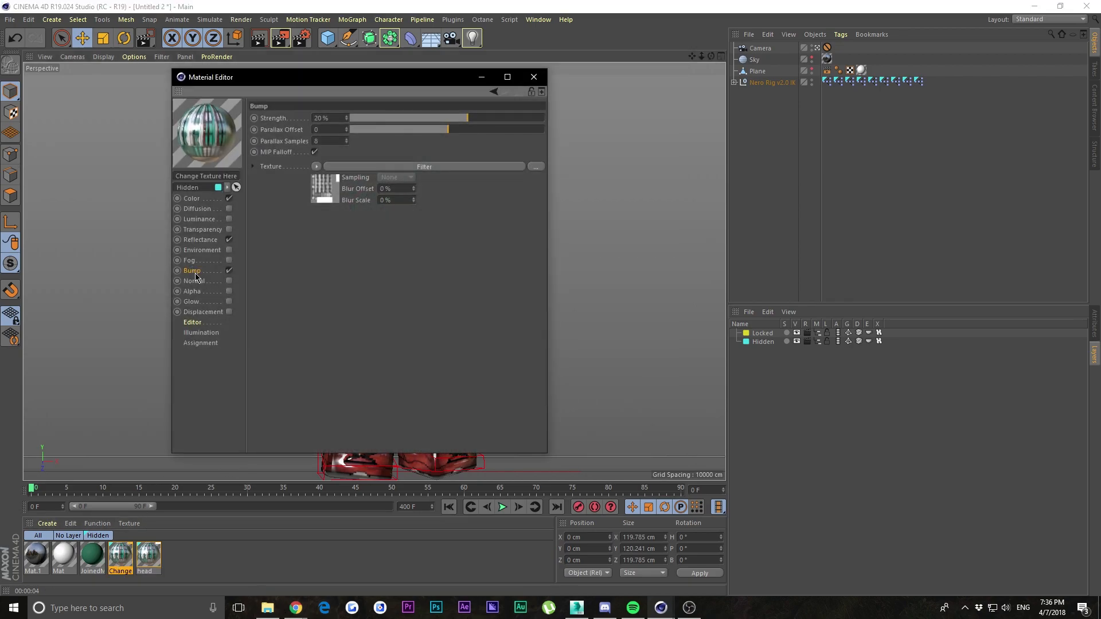
drag(295, 84, 467, 141)
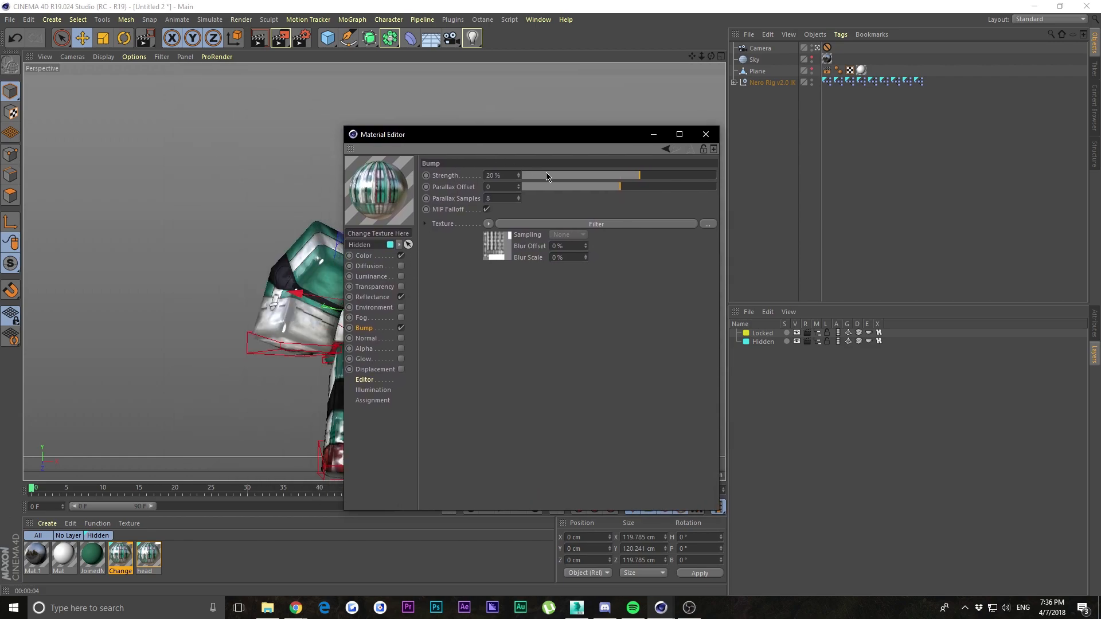
drag(643, 175, 716, 175)
drag(496, 140, 741, 106)
click(261, 40)
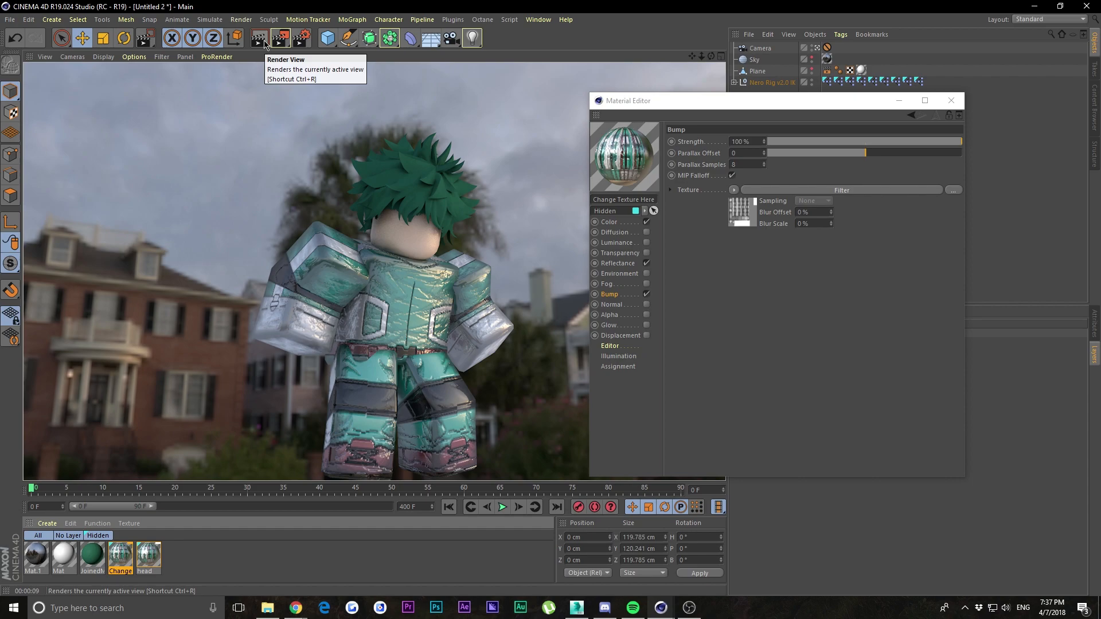
Set the reflection layer's Roughness to 43% and Reflection Strength to 5%, and render the view
click(620, 263)
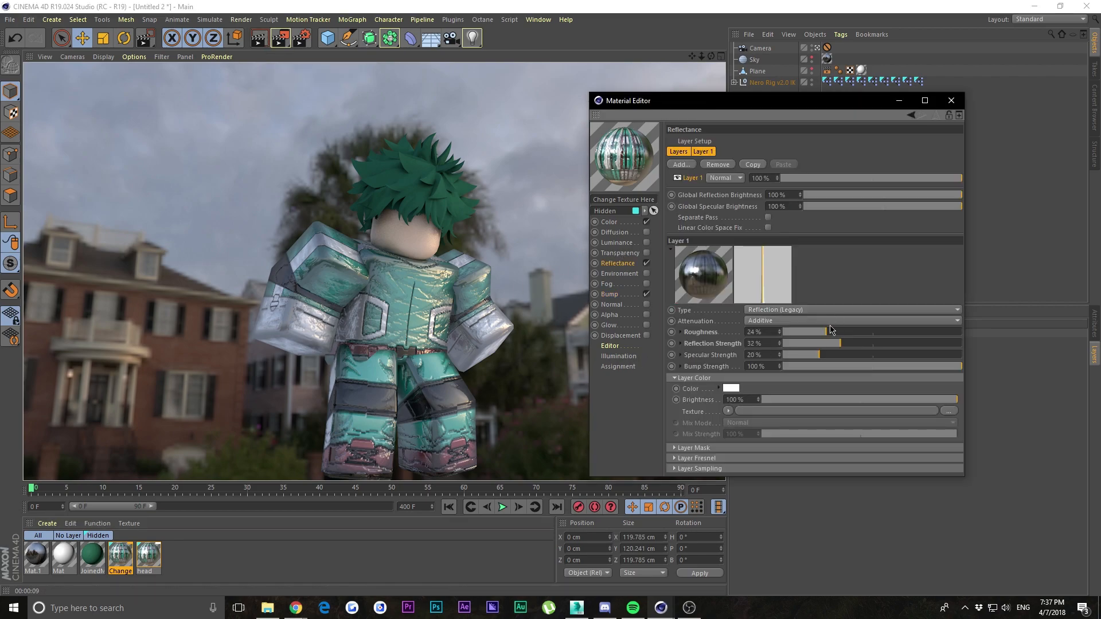
drag(839, 331, 860, 331)
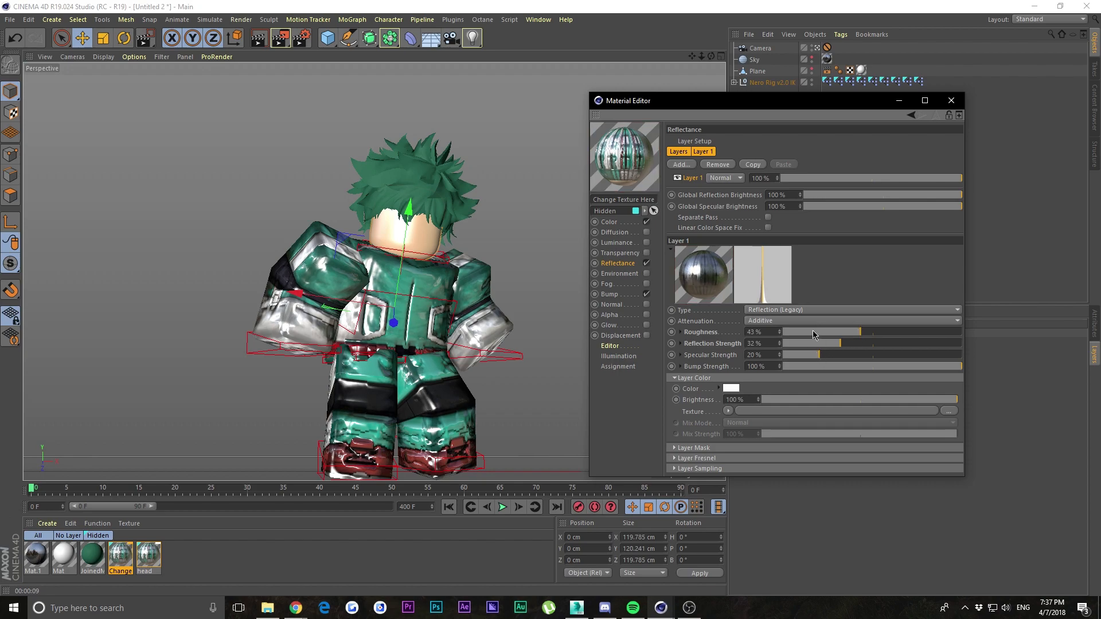
drag(804, 344, 792, 344)
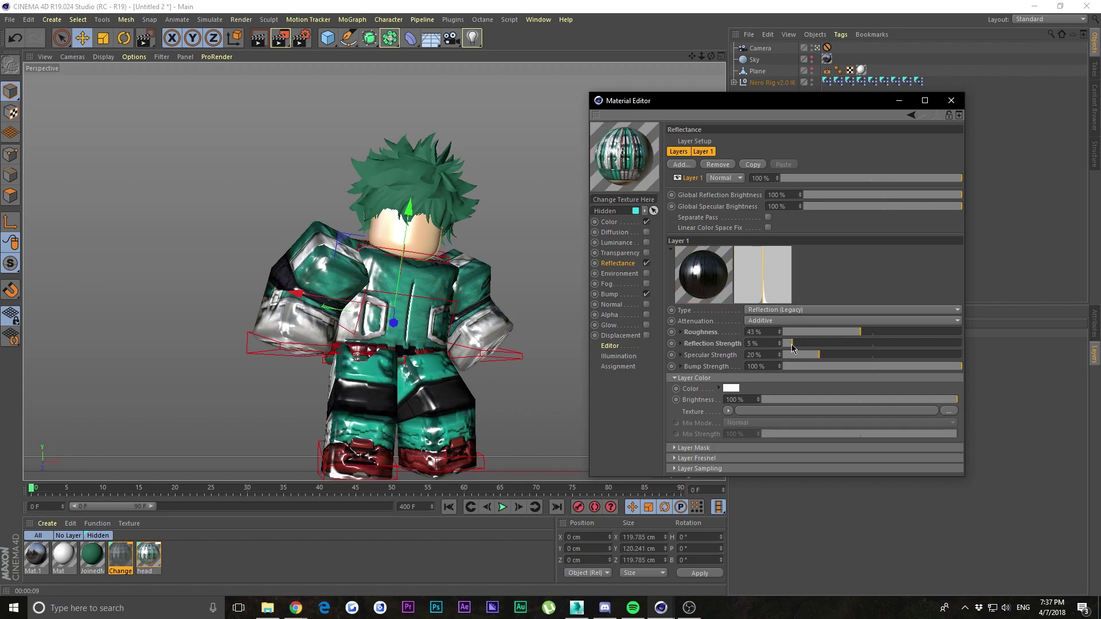
click(272, 40)
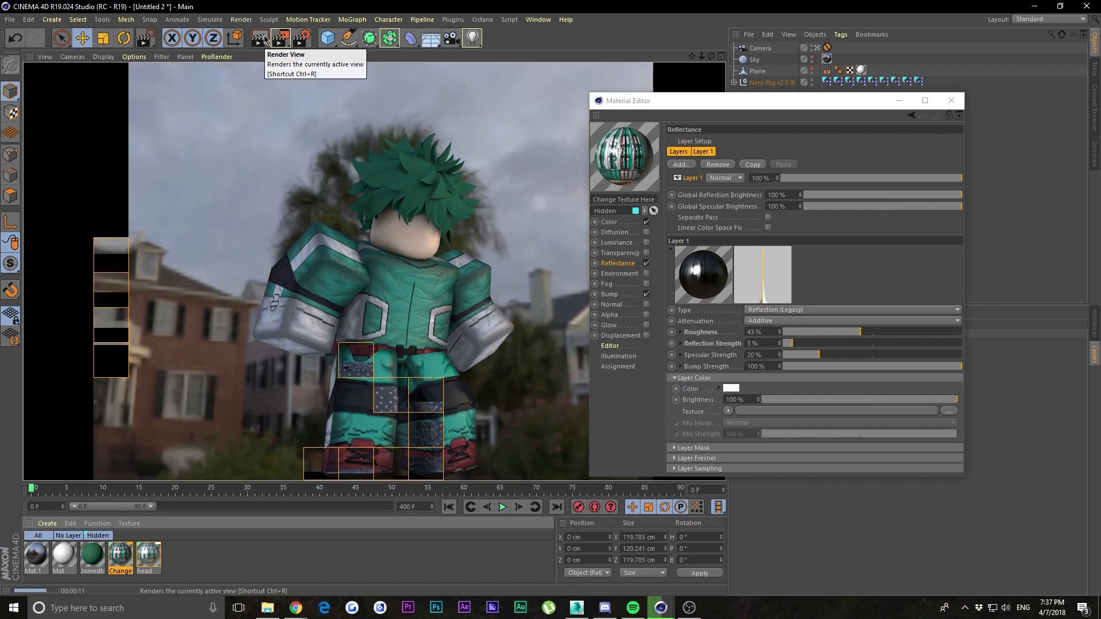
Test-render the view with Reflection Strength at 20%, settle on 15% and close the material editor
drag(800, 343, 818, 343)
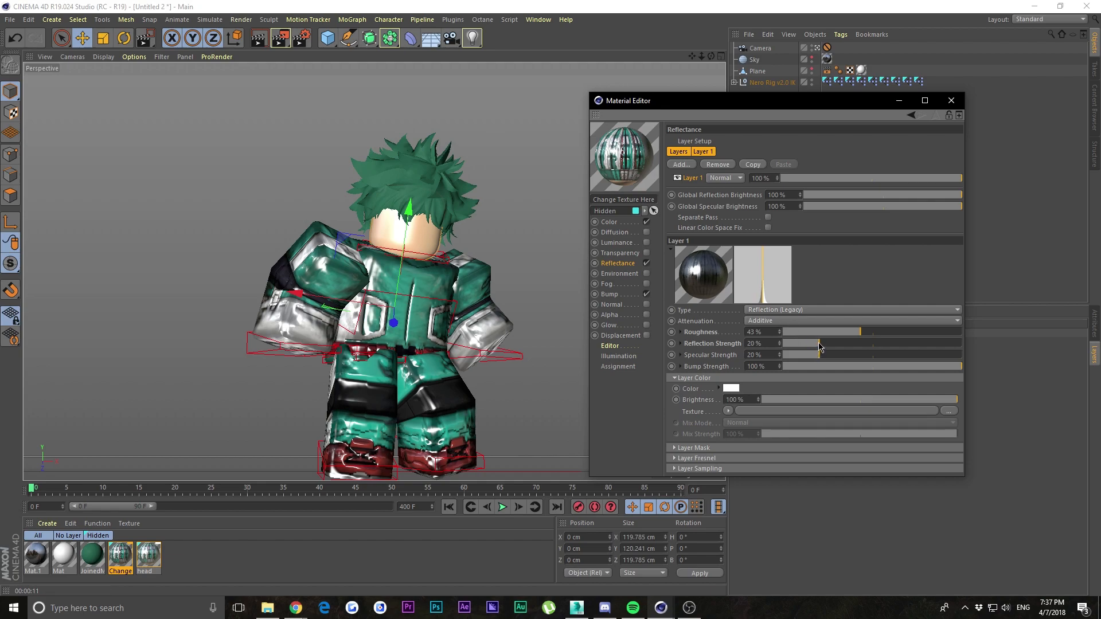
click(260, 39)
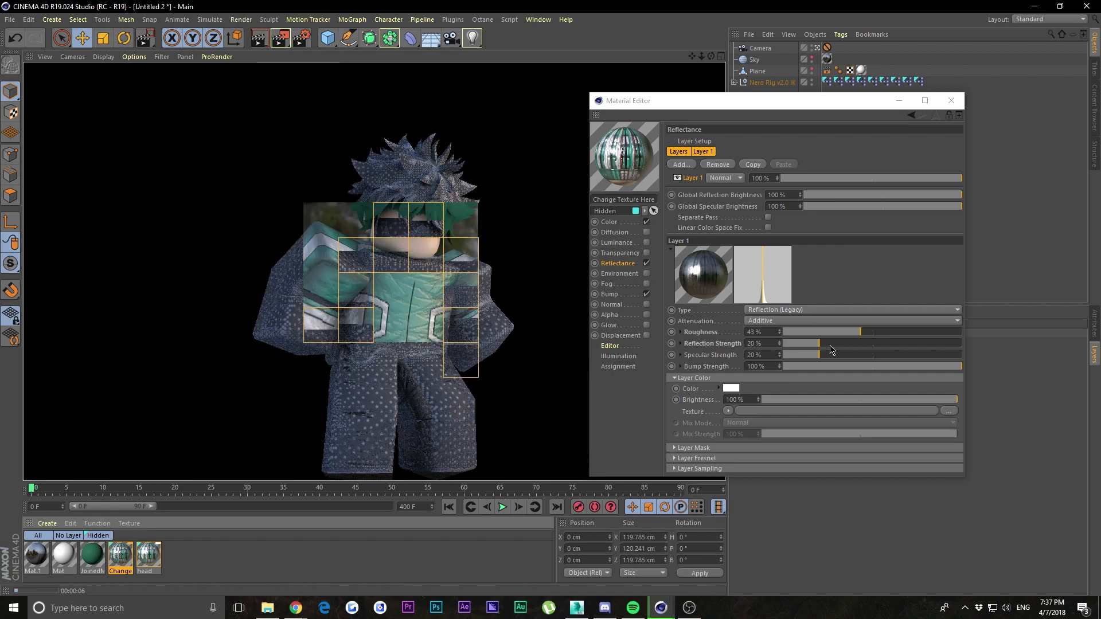
double_click(768, 343)
text(15)
key(Return)
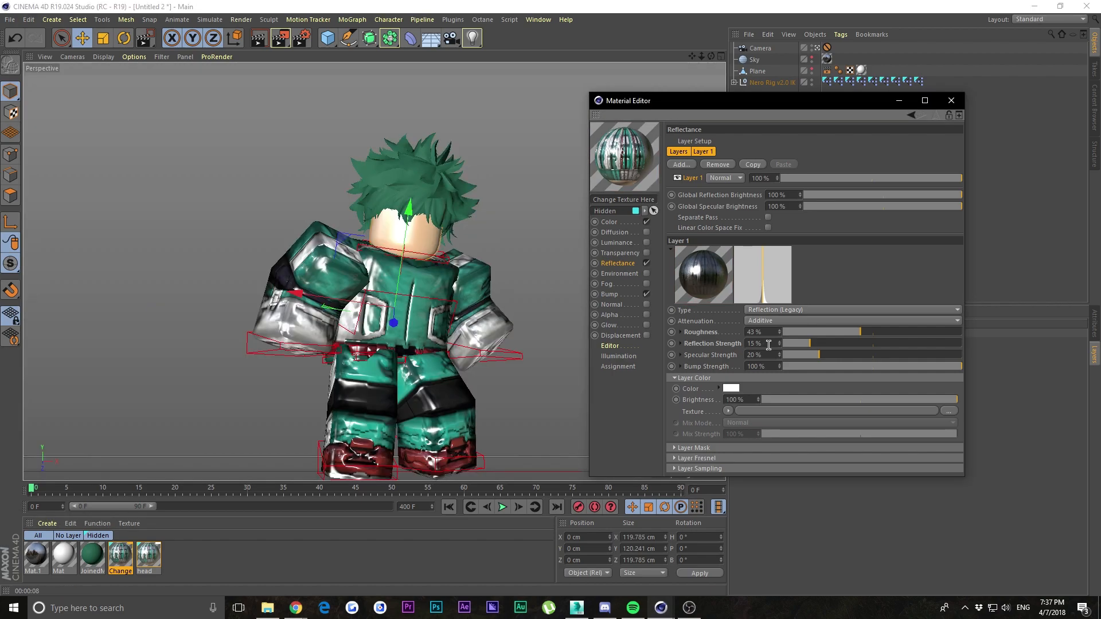
click(952, 101)
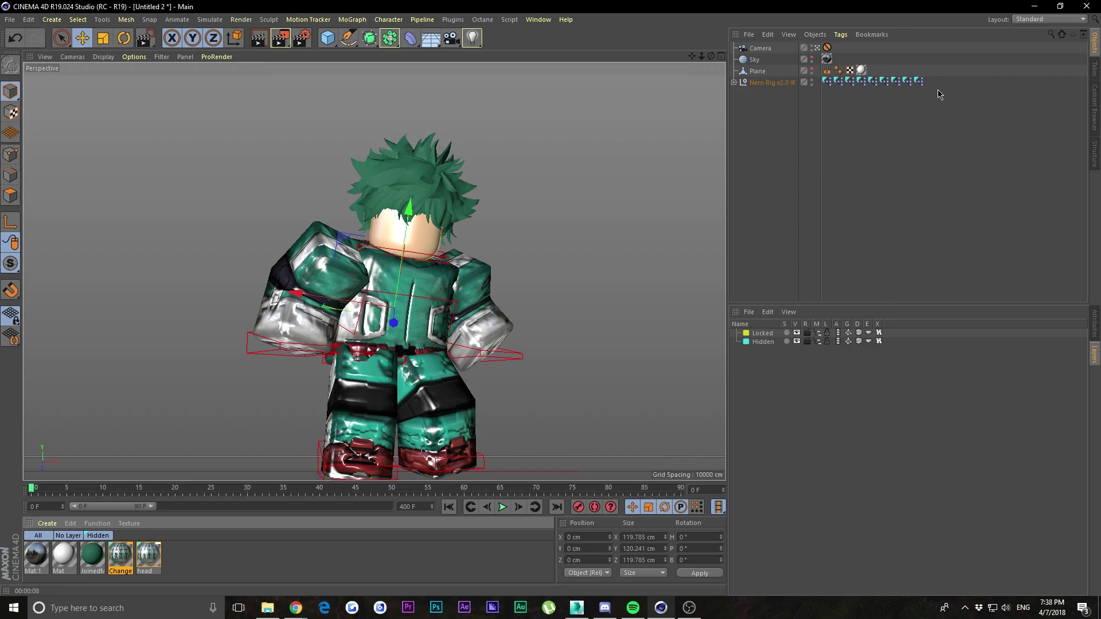
Display the Change Texture Here material's attributes and render the view to check the character's material
click(872, 54)
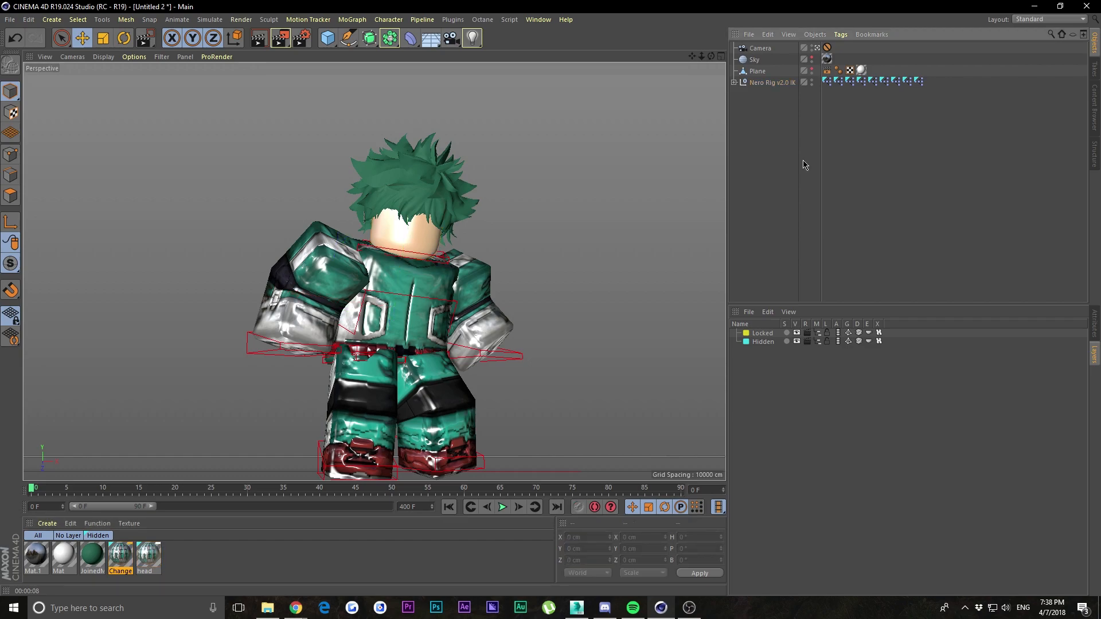
click(1093, 323)
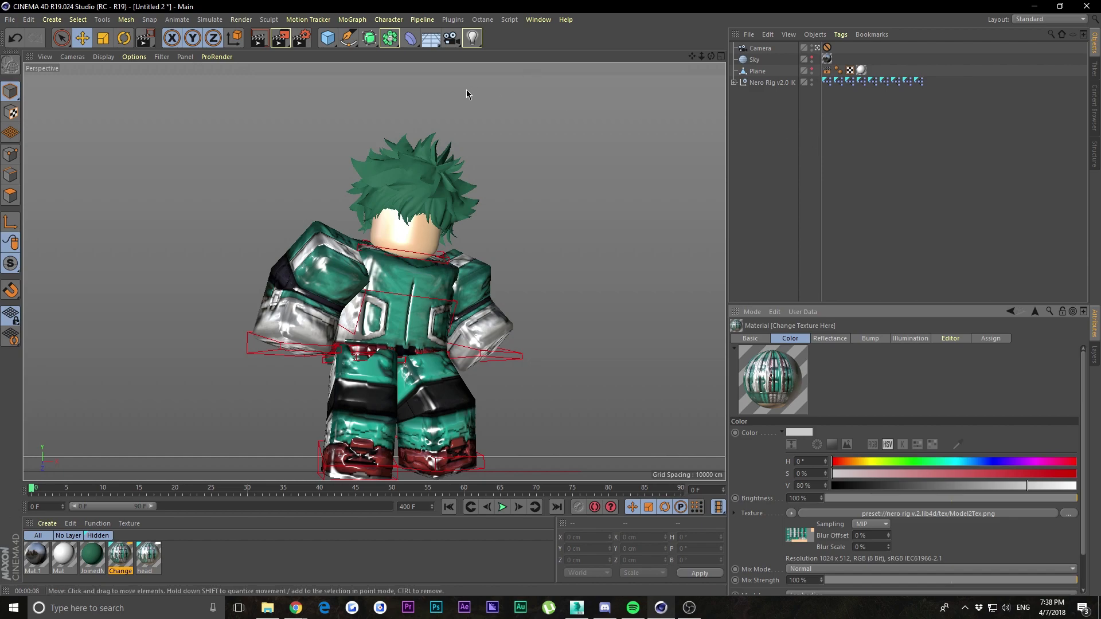
click(259, 40)
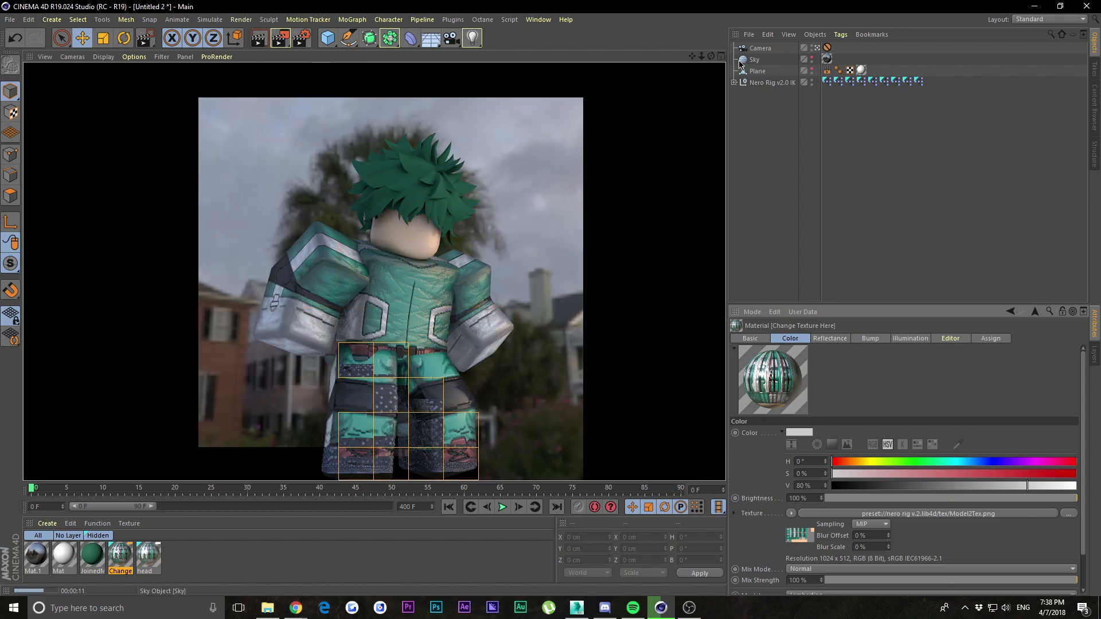
click(769, 127)
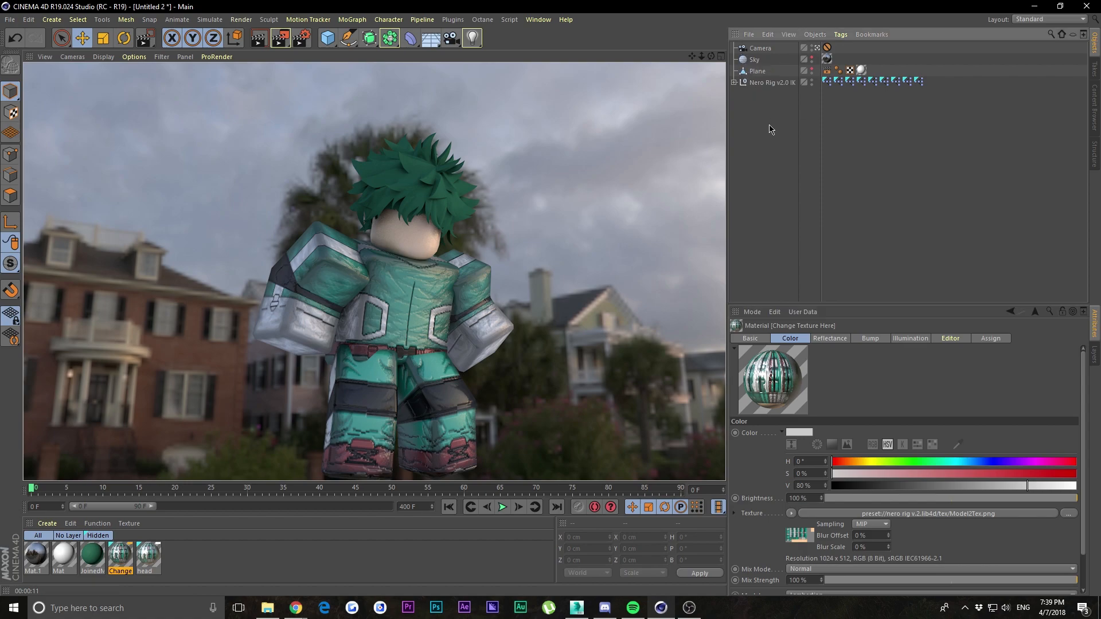
Make the Sky object visible in the editor and rotate it to about H -164°, P -14°, B -119°
click(752, 60)
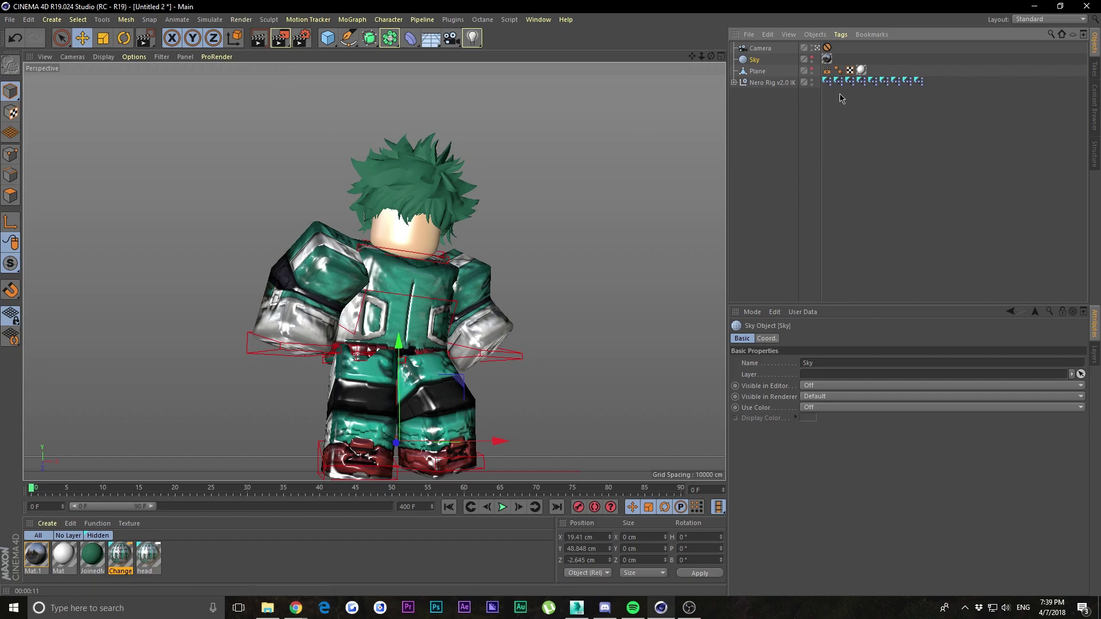
click(812, 59)
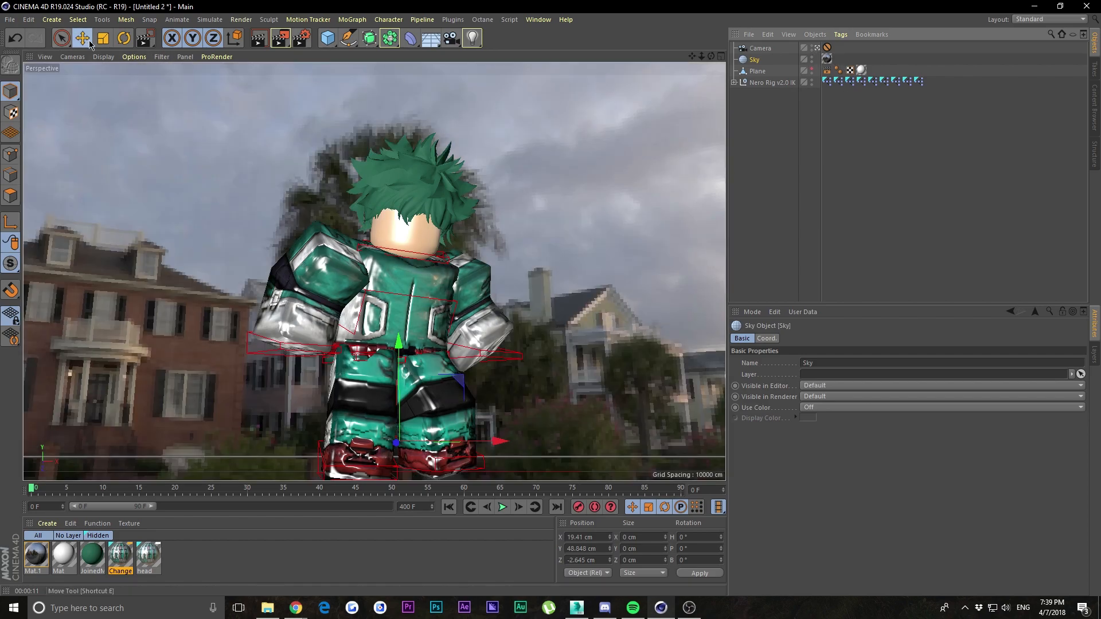
click(125, 38)
drag(401, 367, 228, 219)
Render the view with the rotated sky, render the scene to the Picture Viewer and close that viewer
click(253, 42)
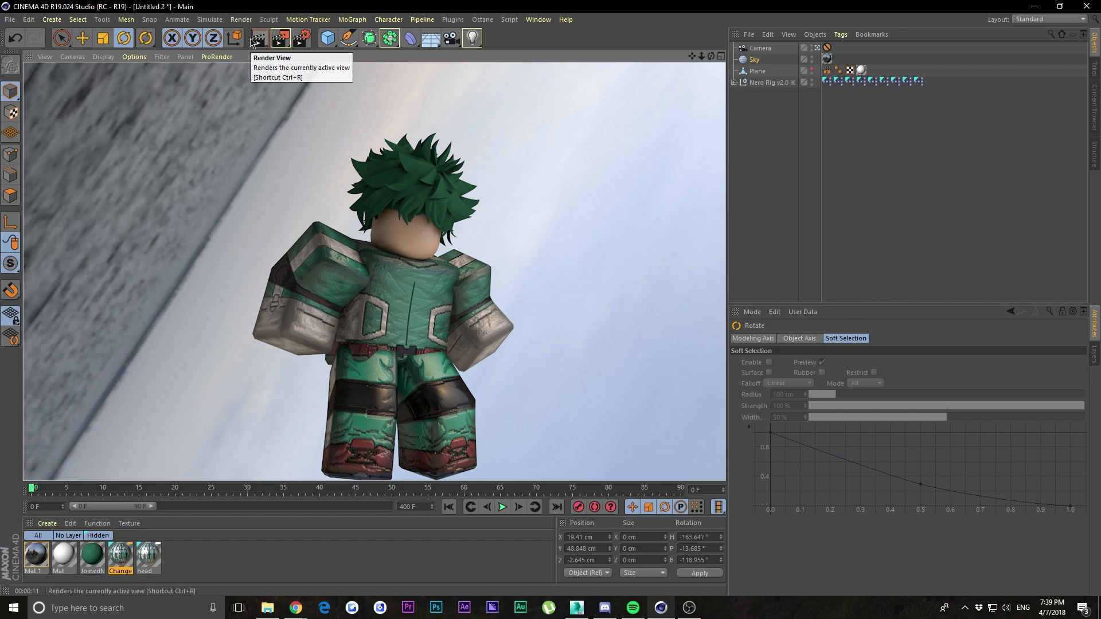
click(280, 37)
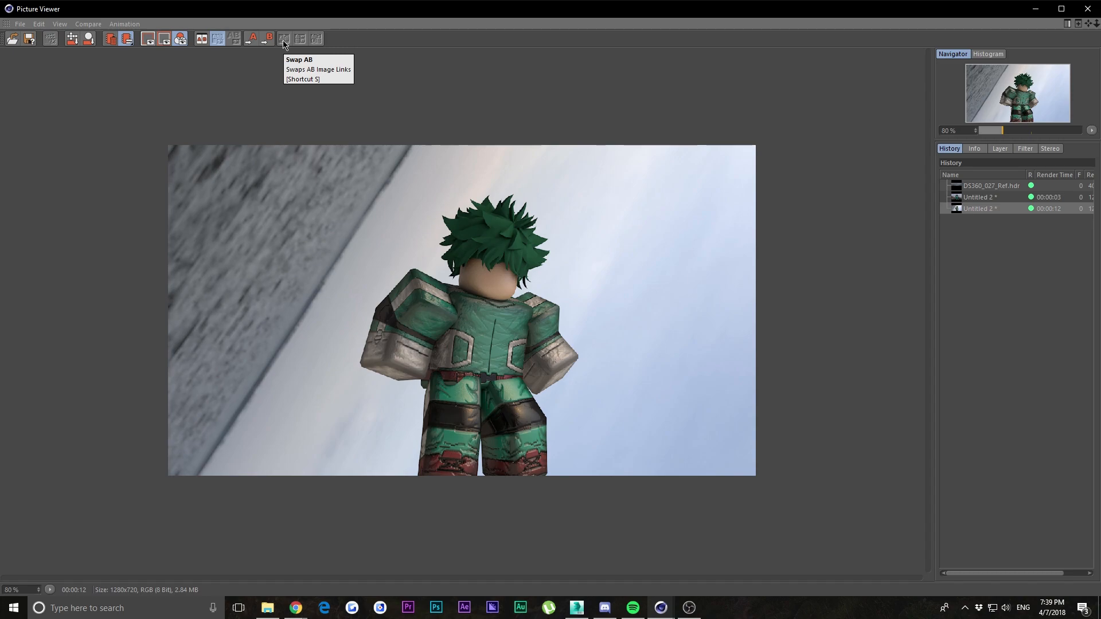
click(1087, 9)
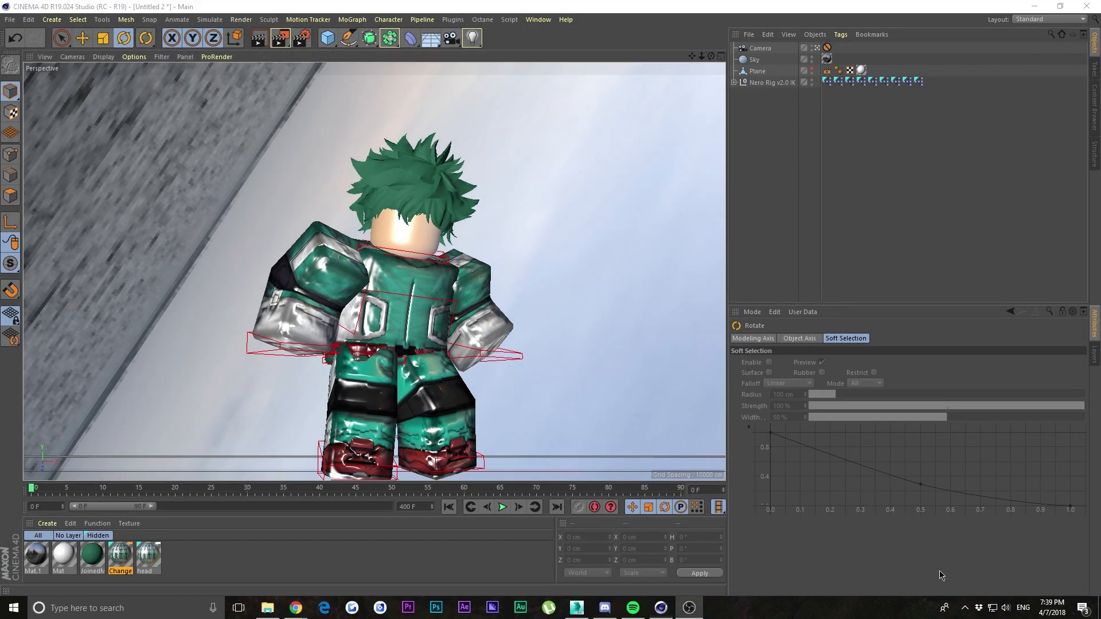